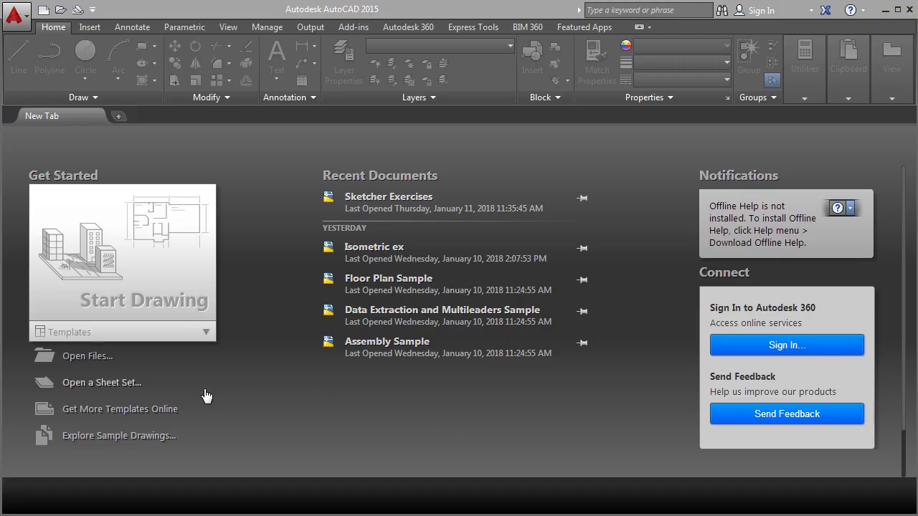
- View the dimensioned bracket drawing in Adobe Reader and start a new drawing in AutoCAD
key("alt+Tab")
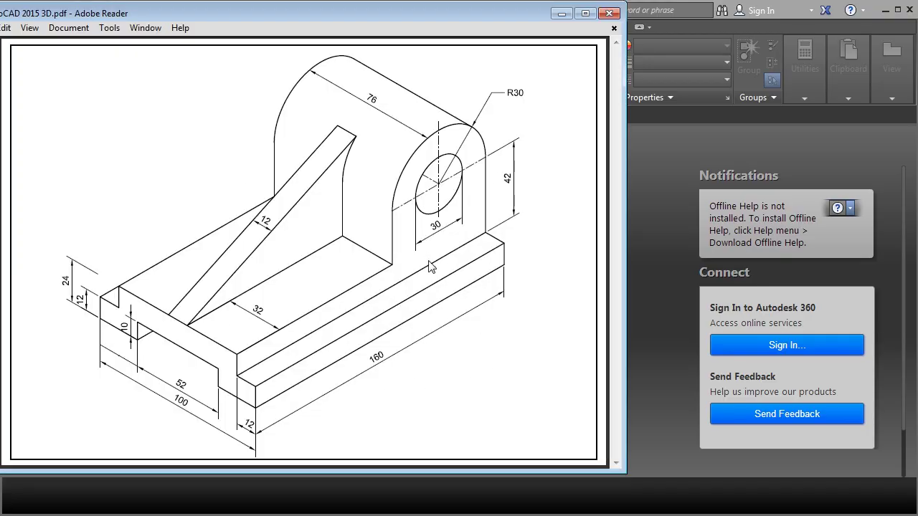
left_click(664, 386)
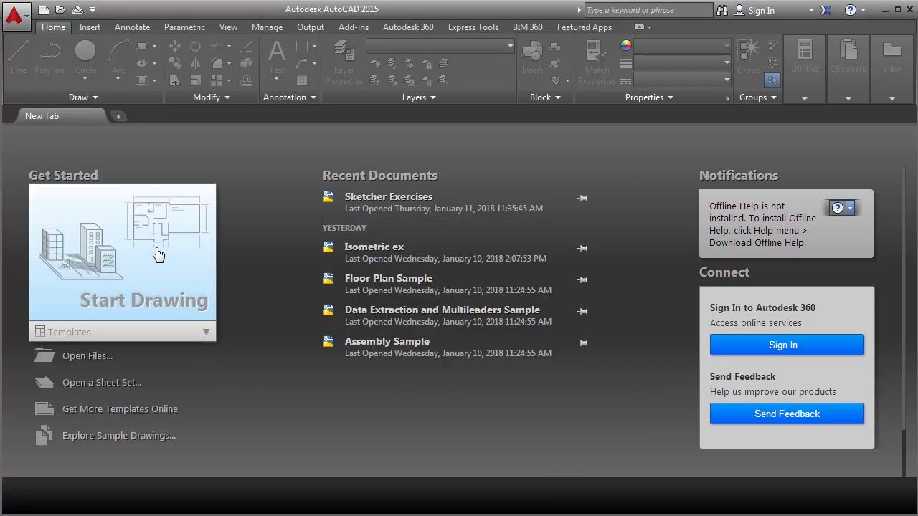
left_click(139, 286)
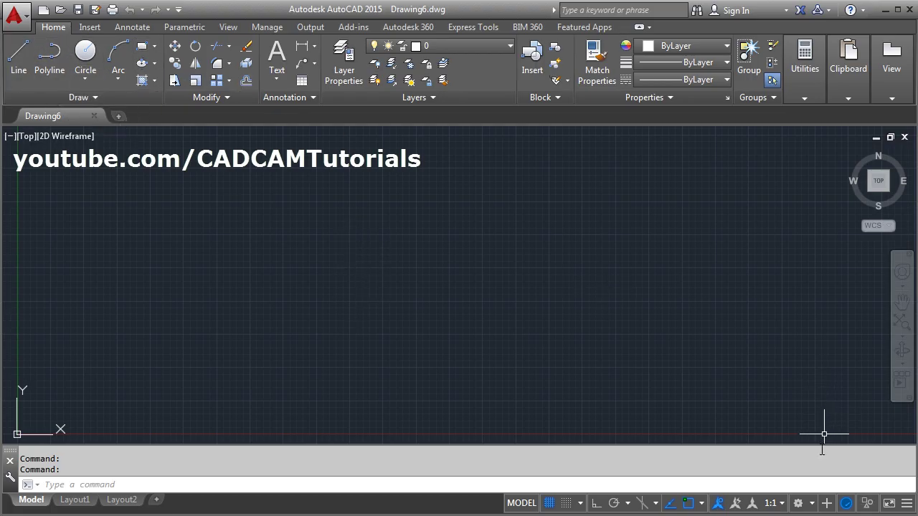
- Switch the workspace to 3D Modeling and set the view to SE Isometric
left_click(812, 504)
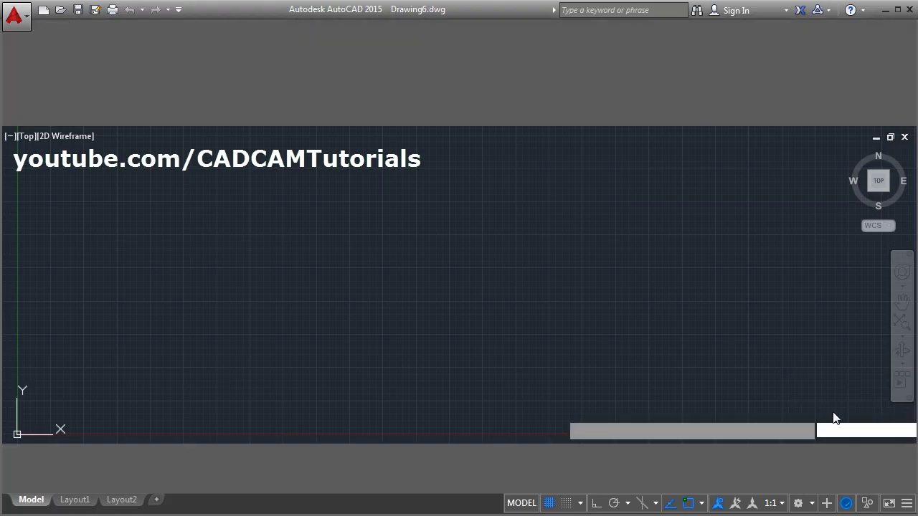
left_click(832, 412)
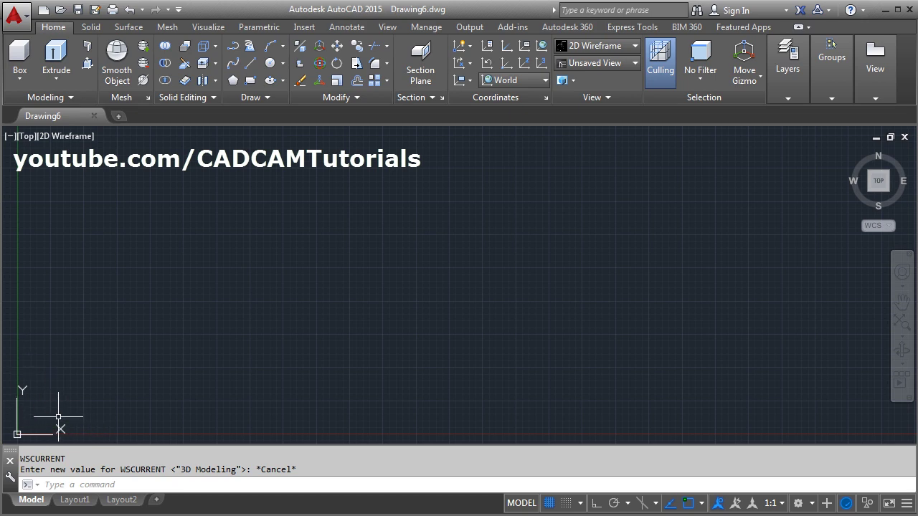
left_click(624, 64)
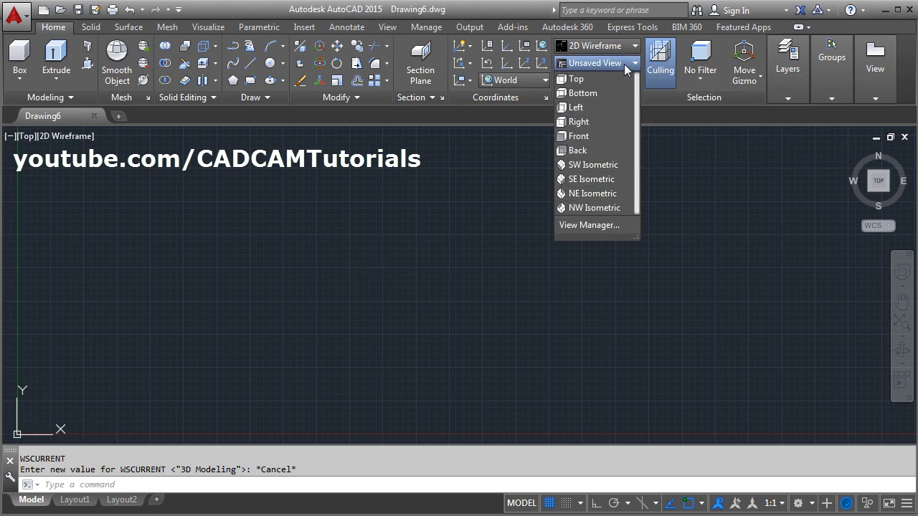
left_click(595, 180)
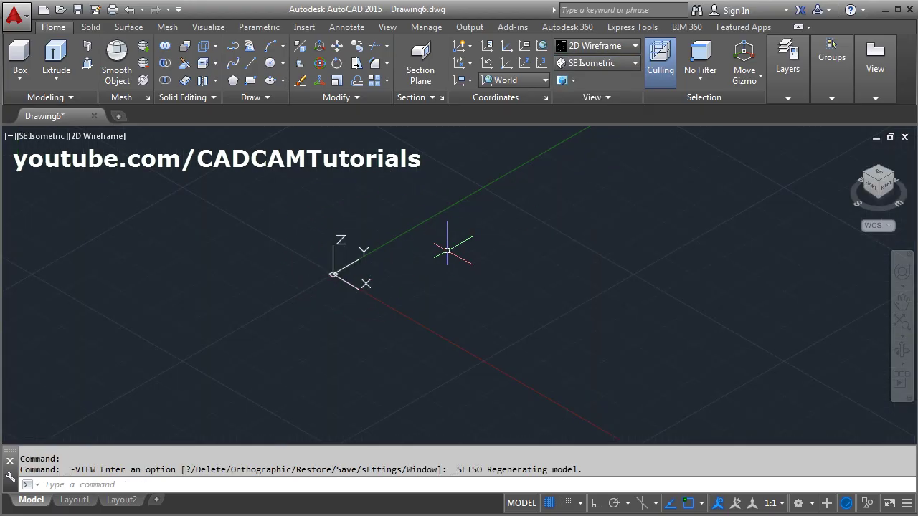
- Set the UCSICON display option to Noorigin so the coordinate icon stays away from the origin
type("UCS")
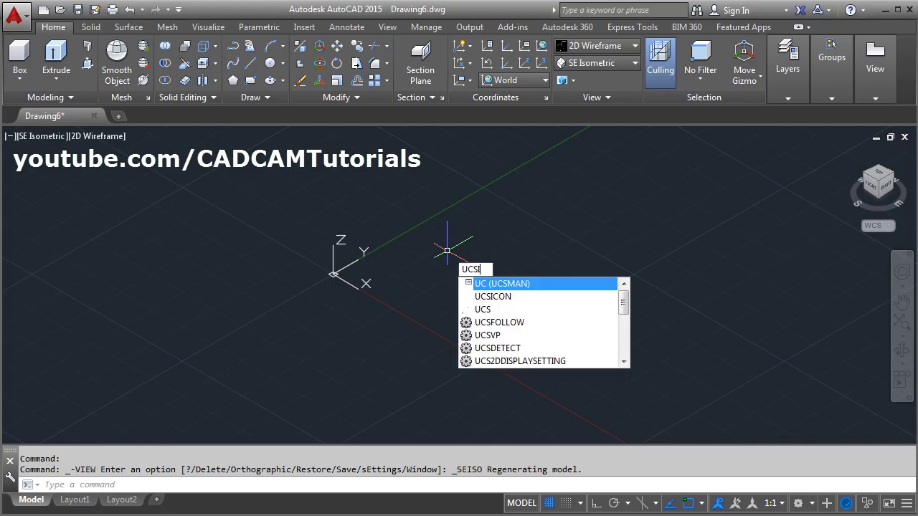
type("ICON")
key("Return")
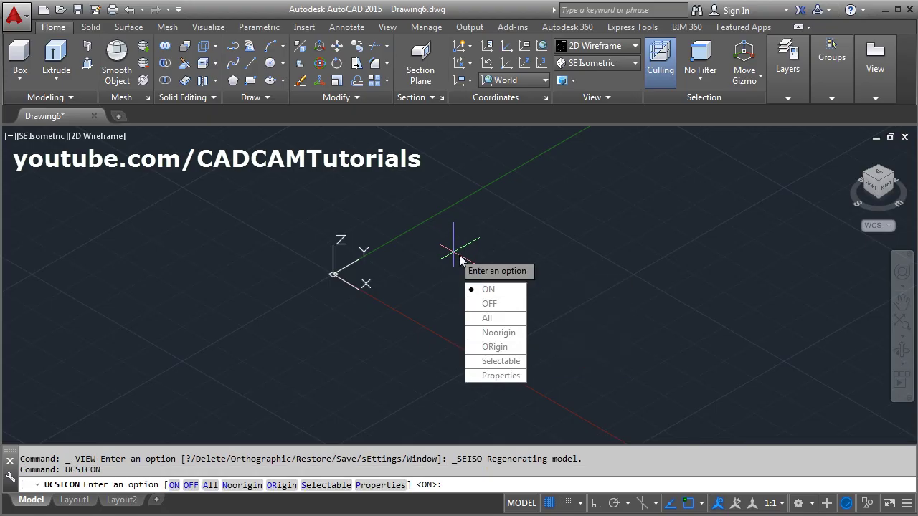
left_click(517, 339)
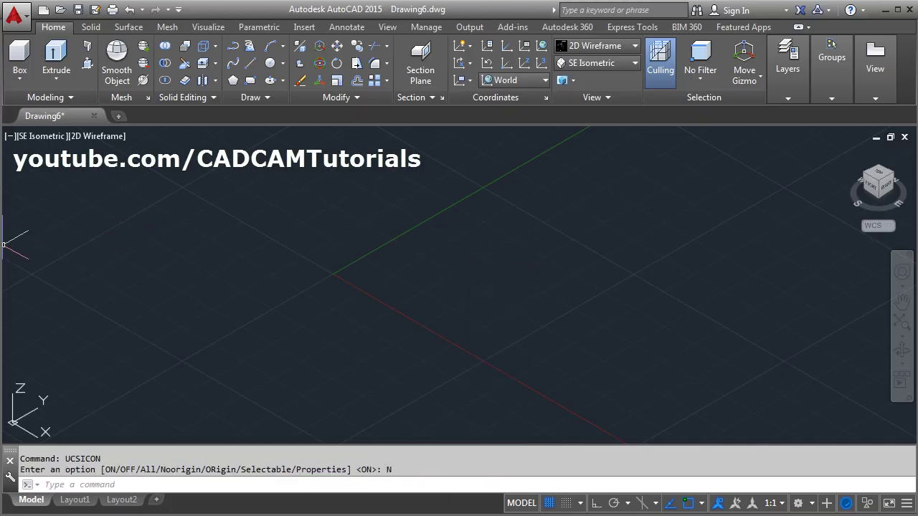
- Check the base's front profile in the reference PDF and set the working coordinate system to Front
key("alt+Tab")
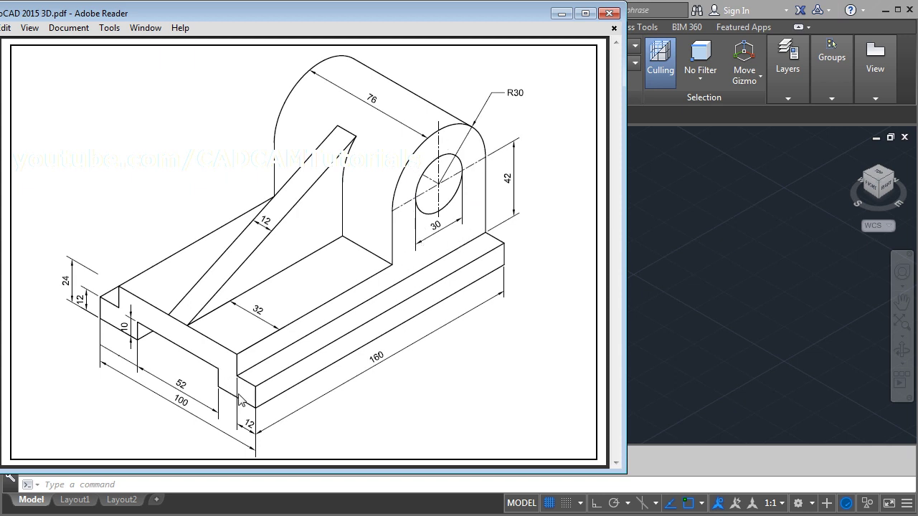
left_click(636, 230)
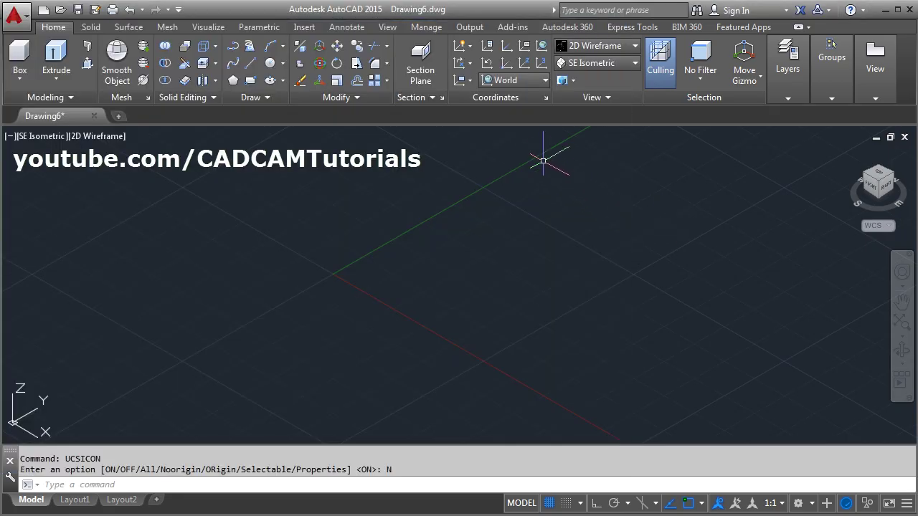
left_click(520, 80)
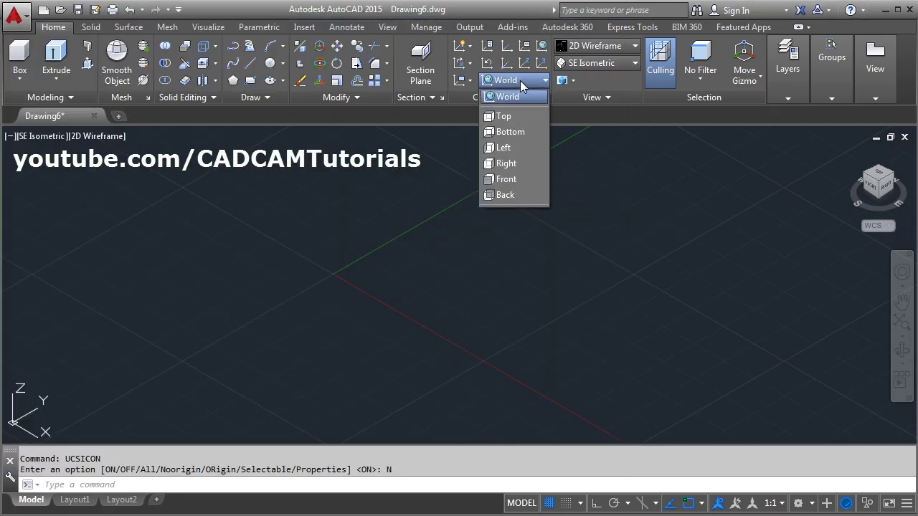
left_click(505, 179)
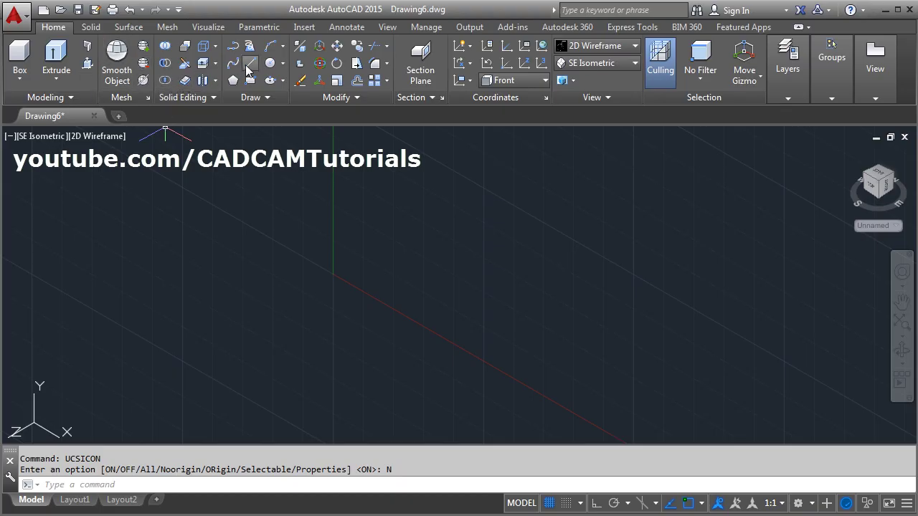
- Turn Ortho on and draw a 24-unit line along negative X for the first bottom edge of the base profile
key("alt+Tab")
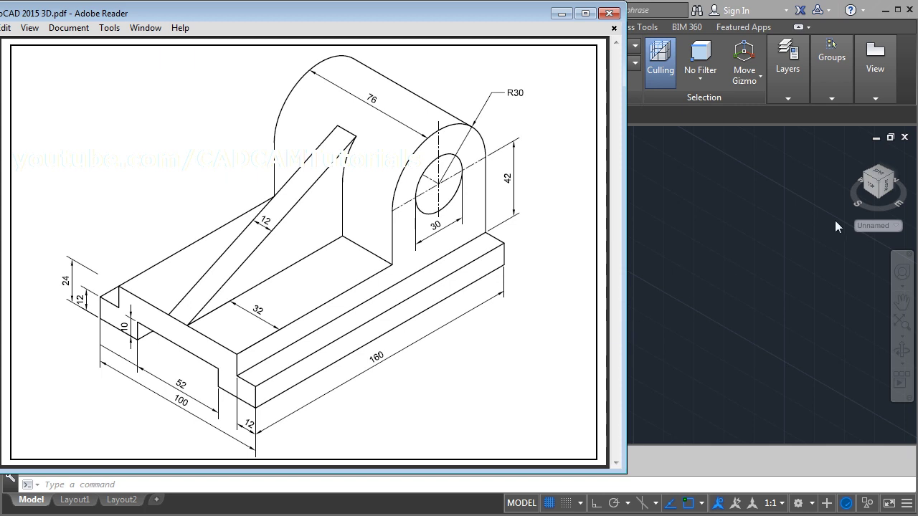
left_click(731, 208)
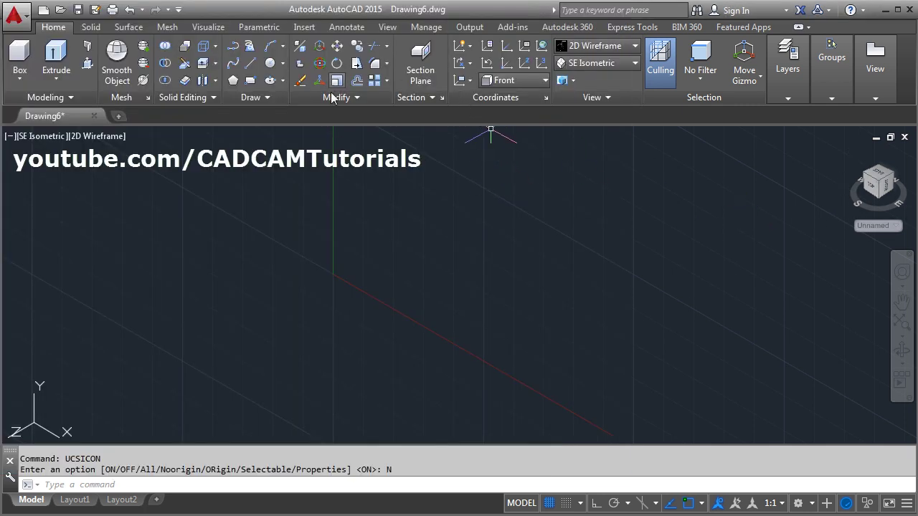
left_click(249, 63)
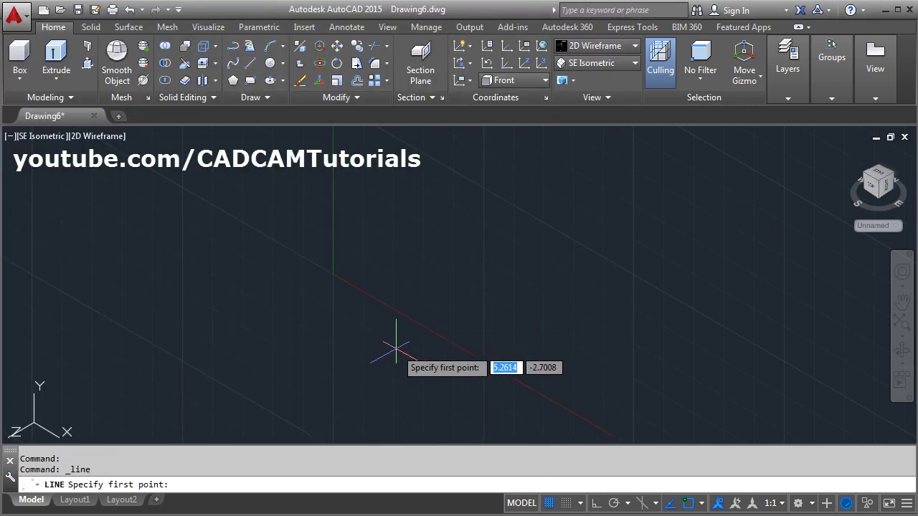
left_click(412, 383)
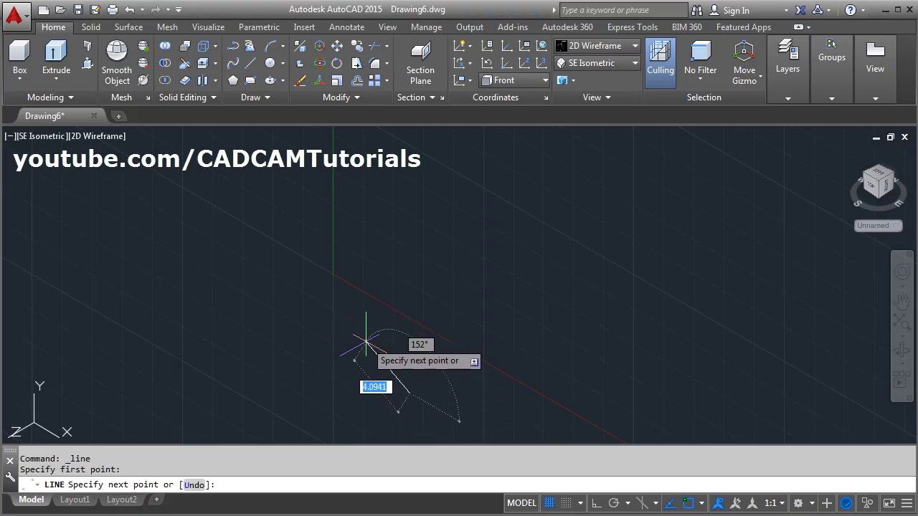
key("F8")
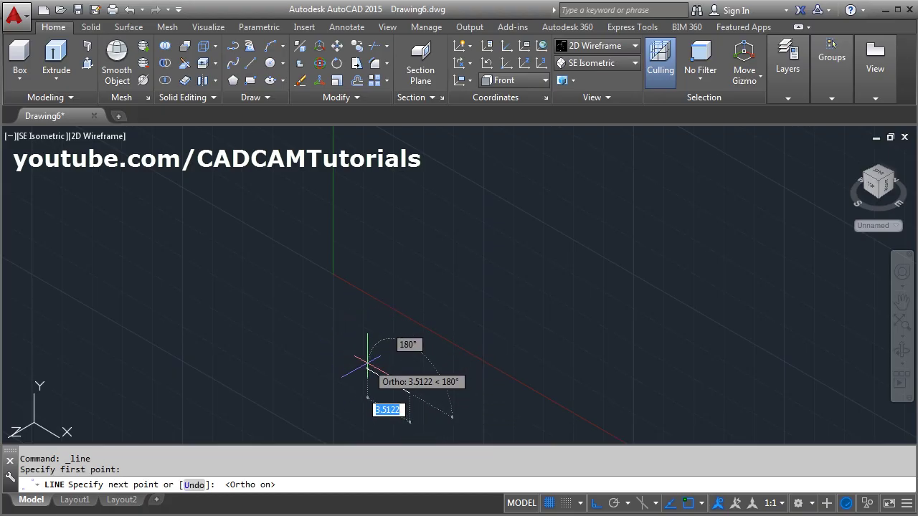
type("24")
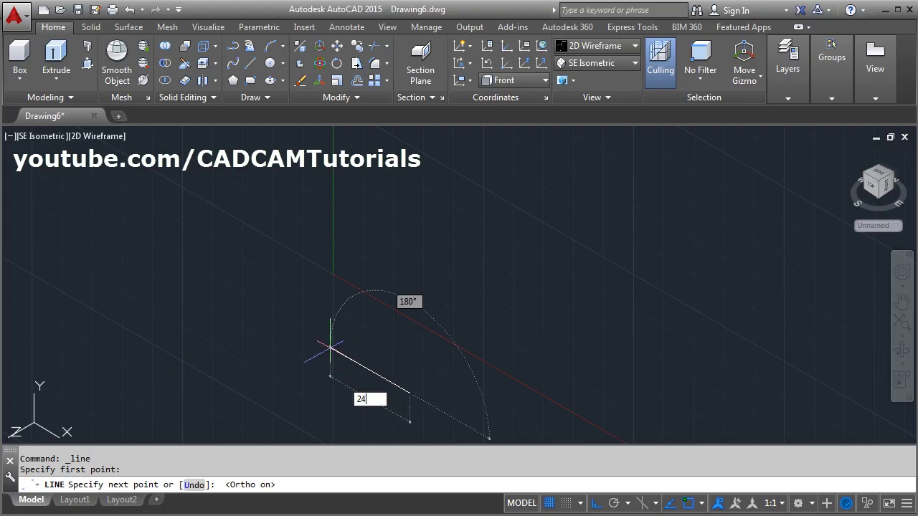
key("Return")
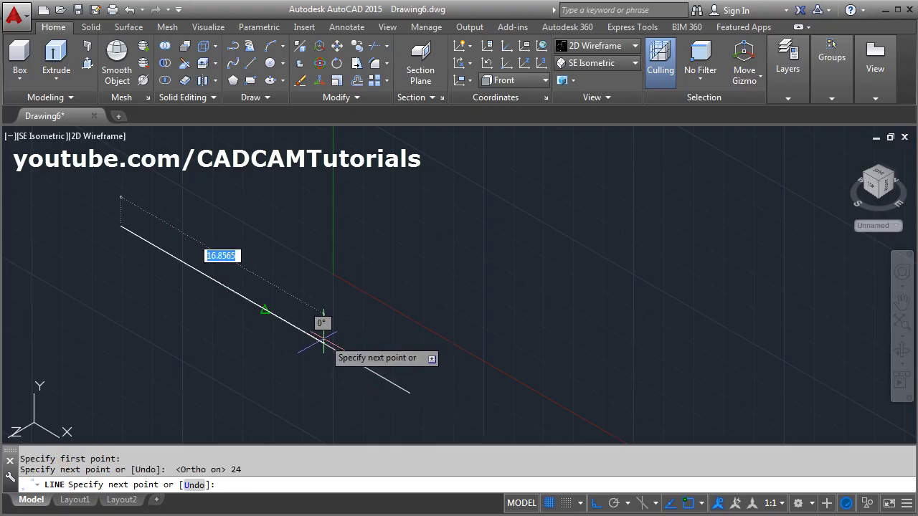
- From the far end of the 24-unit line, draw a 10-unit segment upward and a 52-unit segment along negative X
scroll(367, 309, "down", 5)
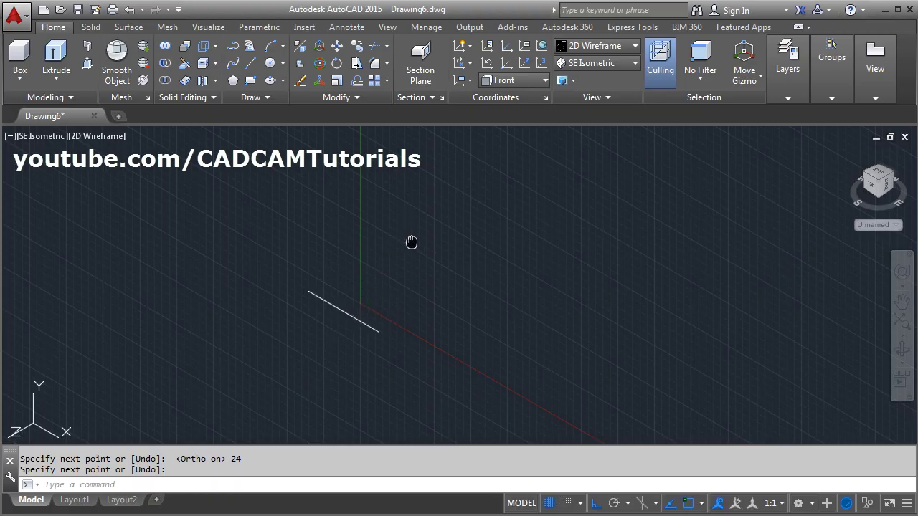
middle_click_drag(411, 242, 576, 332)
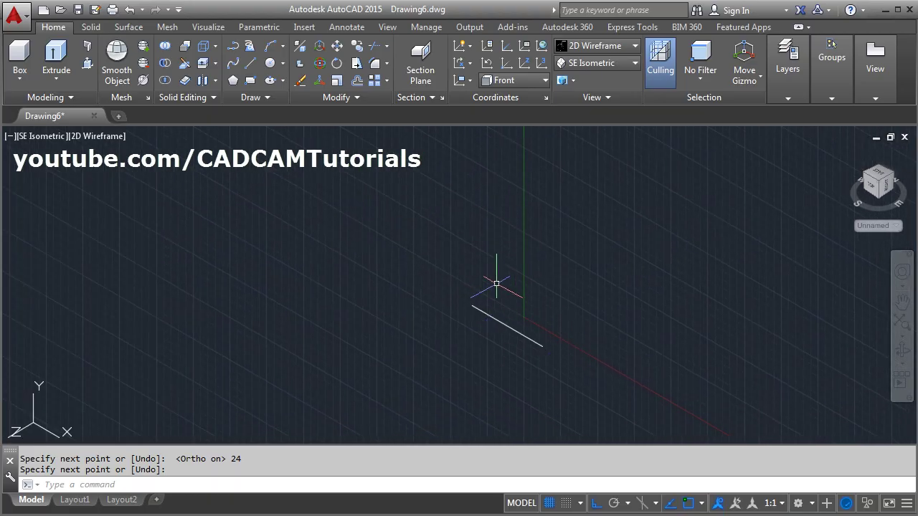
type("z")
key("Return")
type("e")
key("Return")
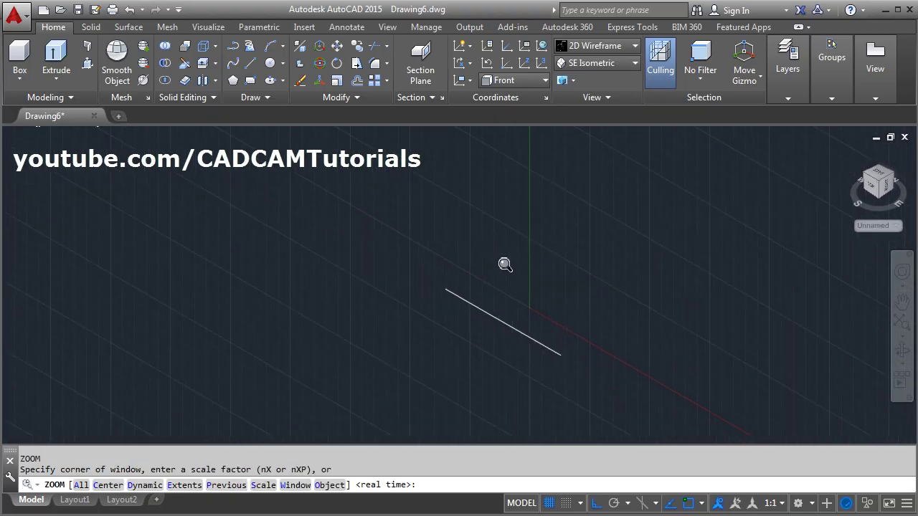
type("A")
key("Return")
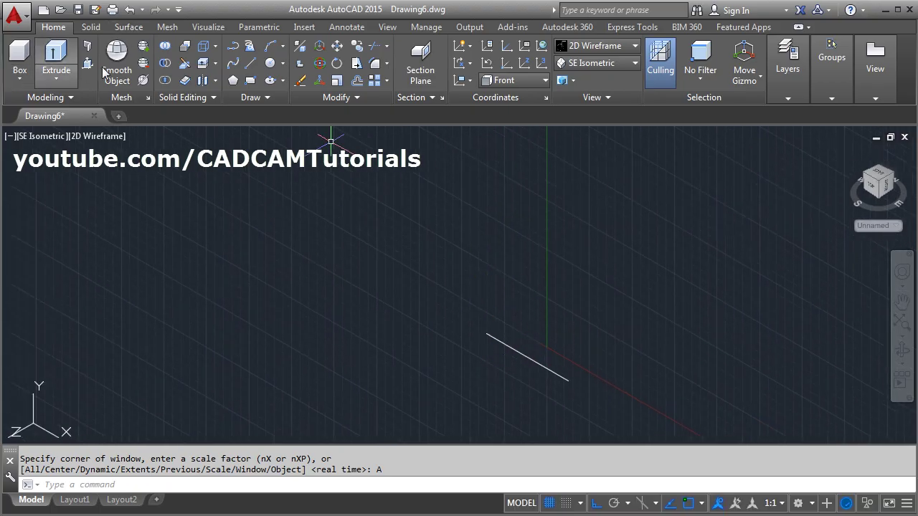
left_click(249, 64)
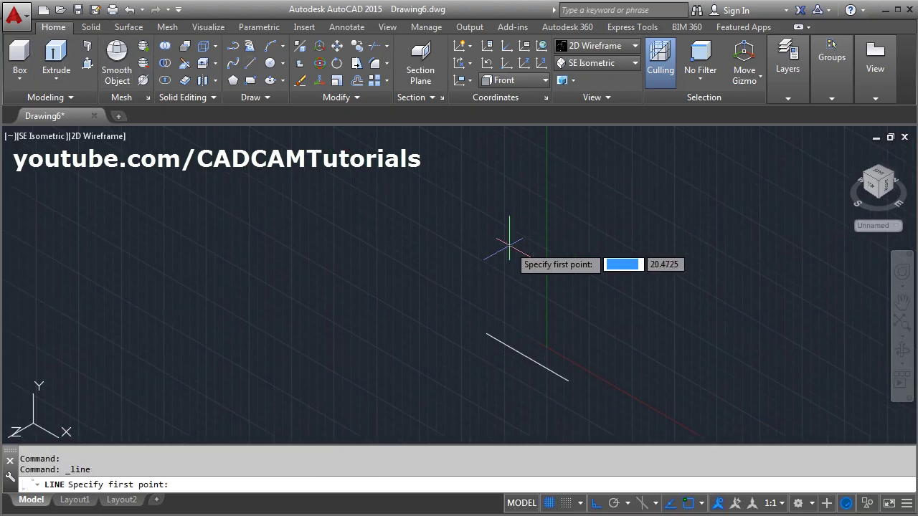
left_click(487, 334)
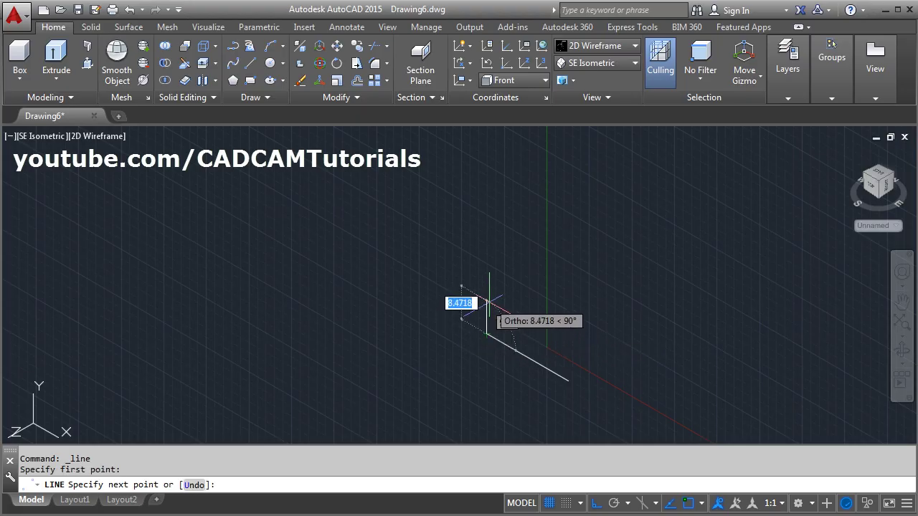
type("10")
key("Return")
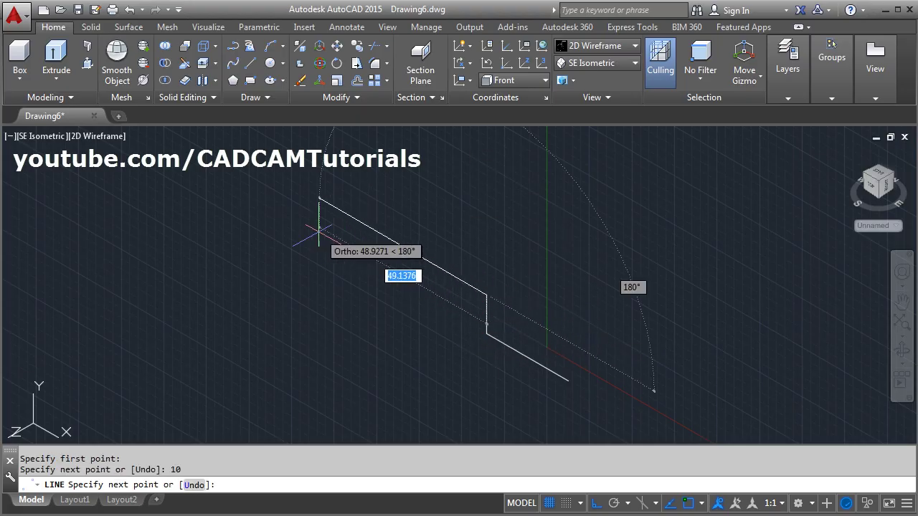
type("52")
key("Return")
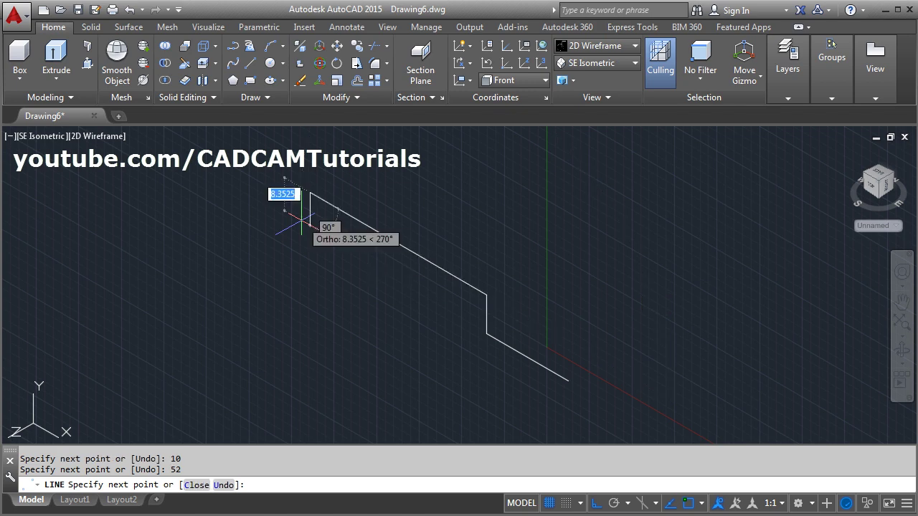
- Continue the profile 10 units downward and 24 units along negative X, and finish the line
type("10")
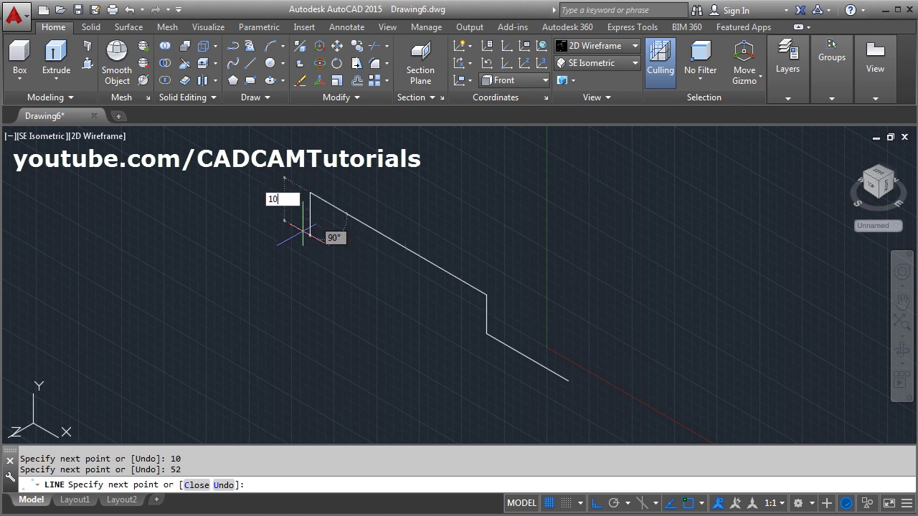
key("Return")
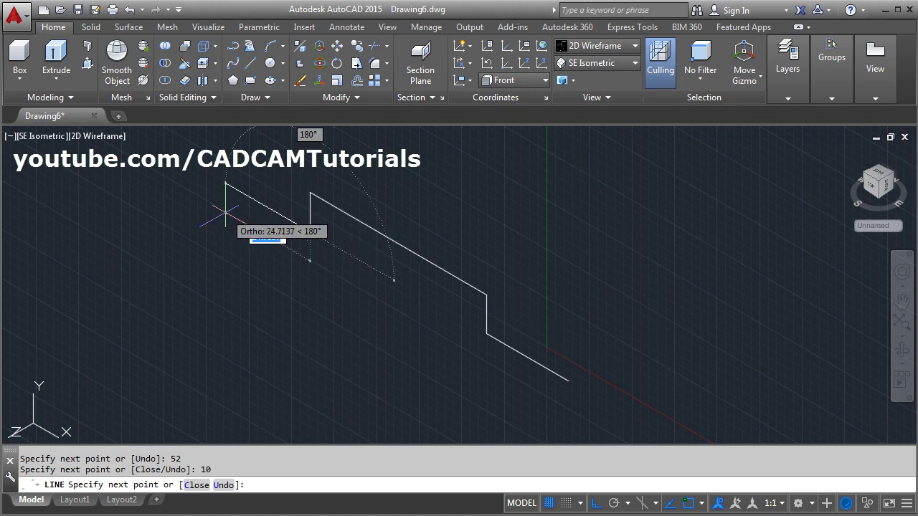
type("24")
key("Return")
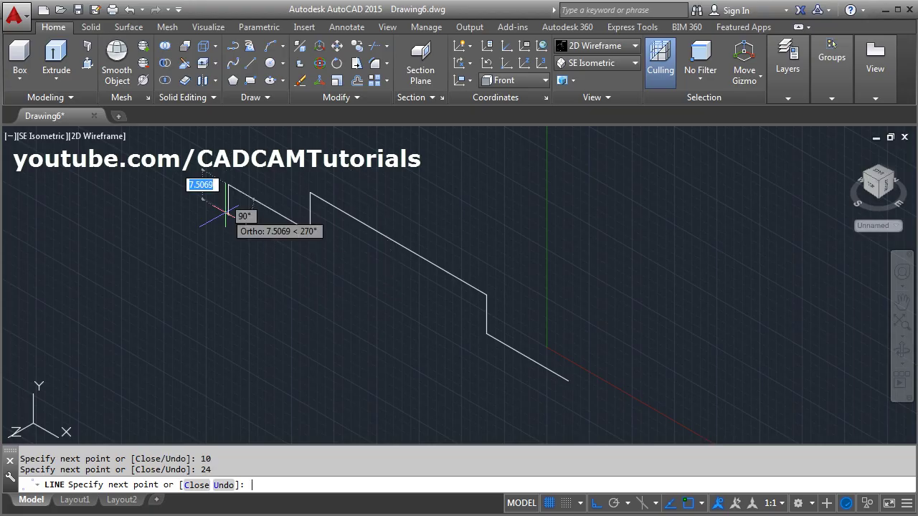
key("Return")
- Zoom to show the entire drawing with free space around the open profile
middle_click_drag(388, 295, 366, 296)
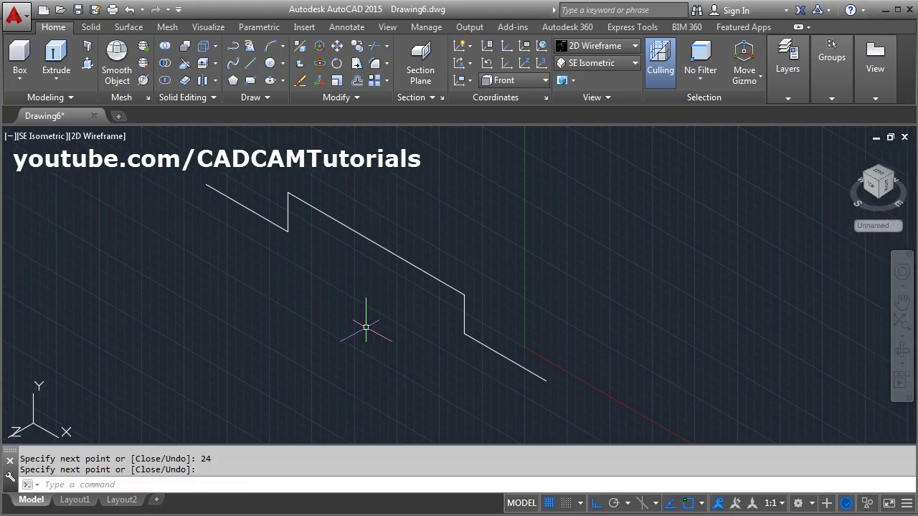
type("z")
key("Return")
type("a")
key("Return")
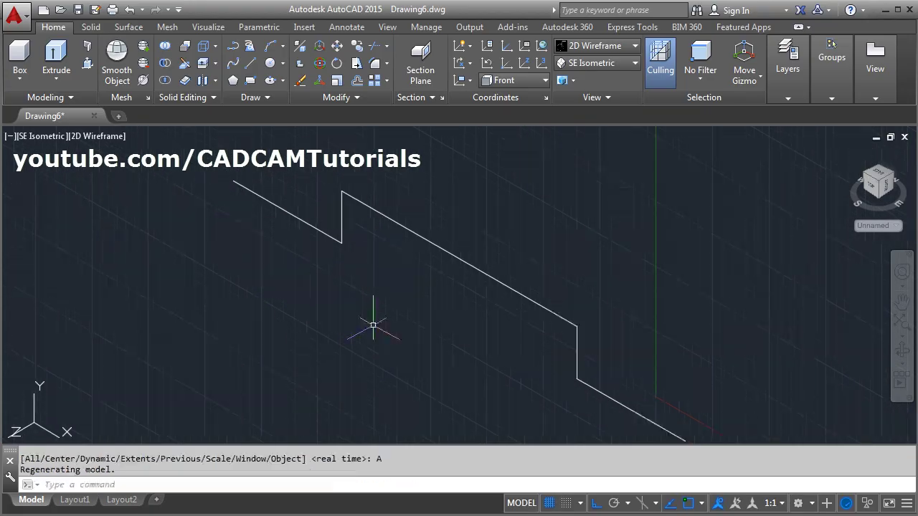
scroll(373, 326, "down", 5)
scroll(492, 327, "down", 2)
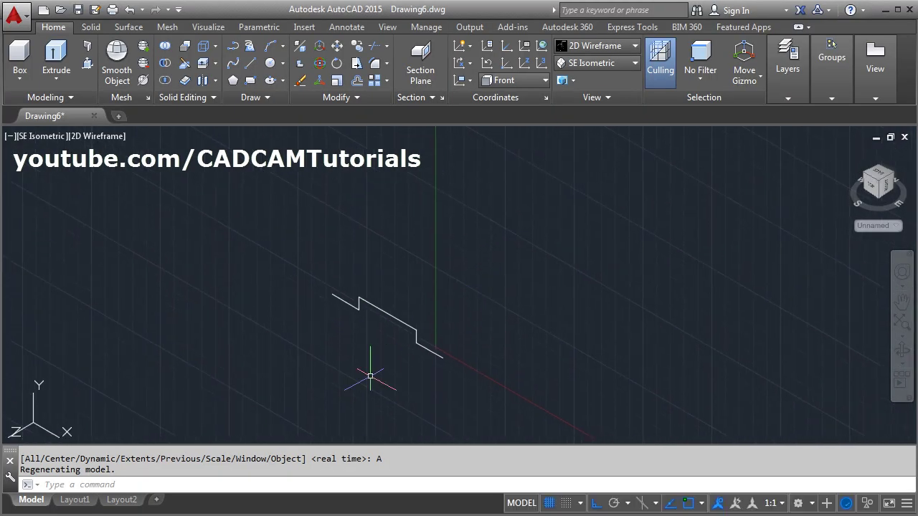
- Check the reference drawing's height dimensions, and join all five segments of the open base profile into a single polyline
key("alt+Tab")
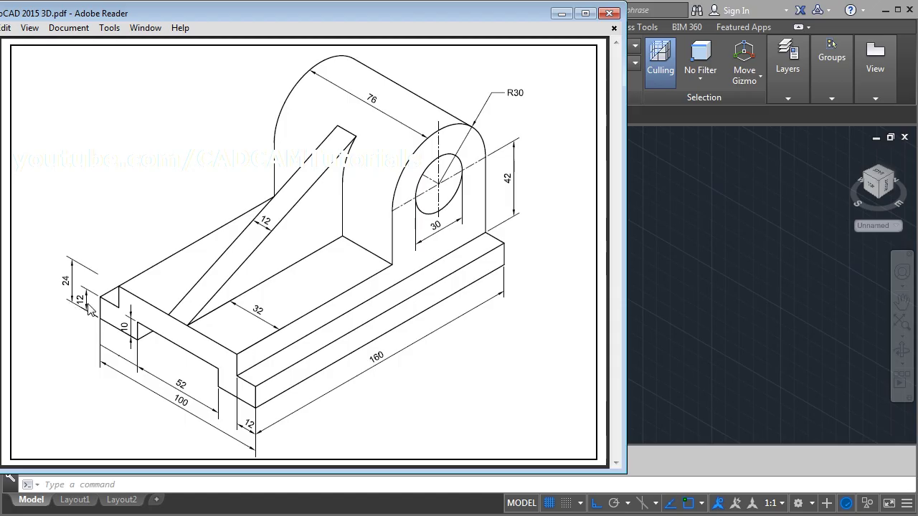
left_click(680, 294)
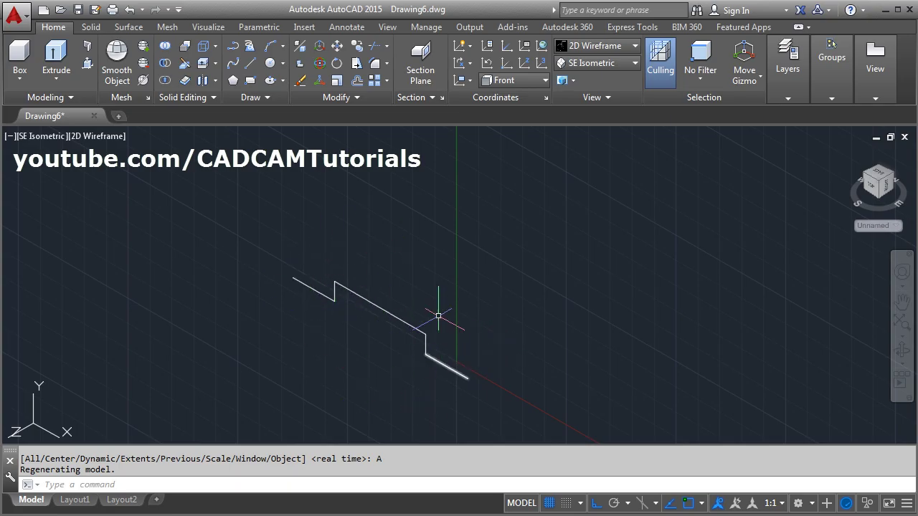
left_click(352, 97)
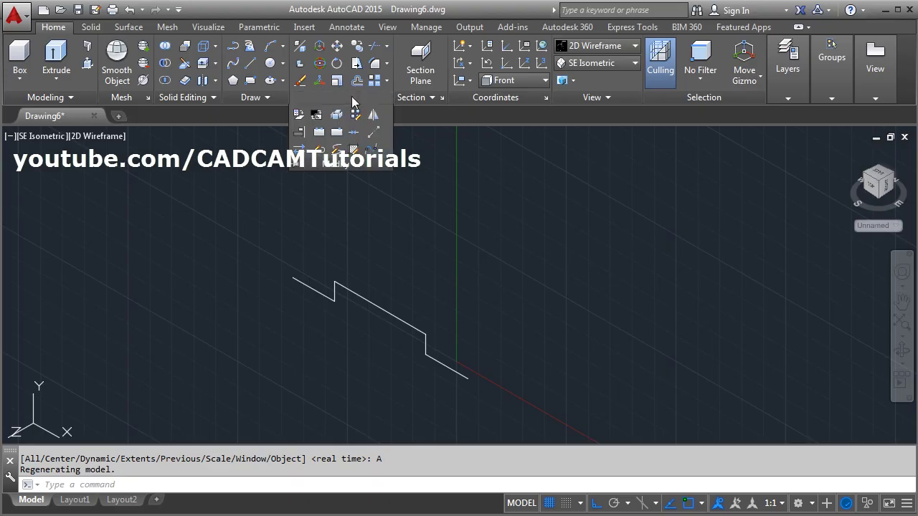
left_click(354, 133)
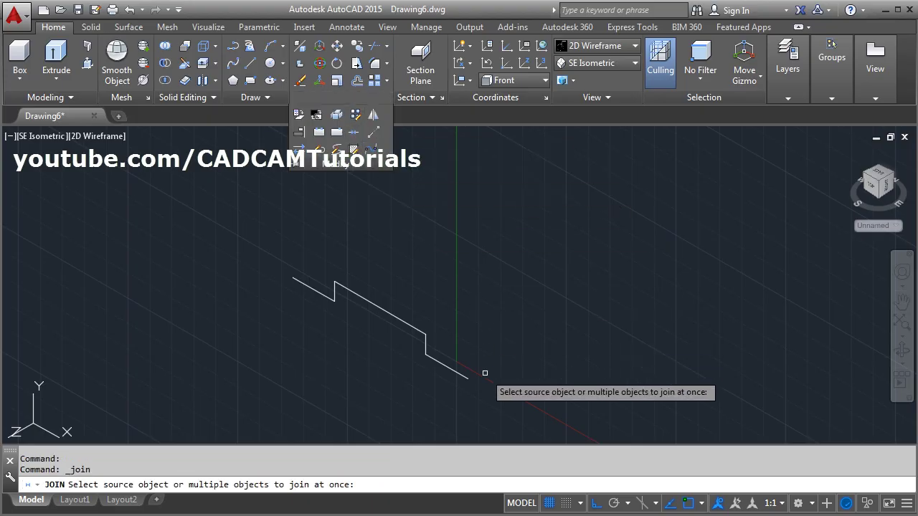
left_click(486, 399)
left_click(367, 277)
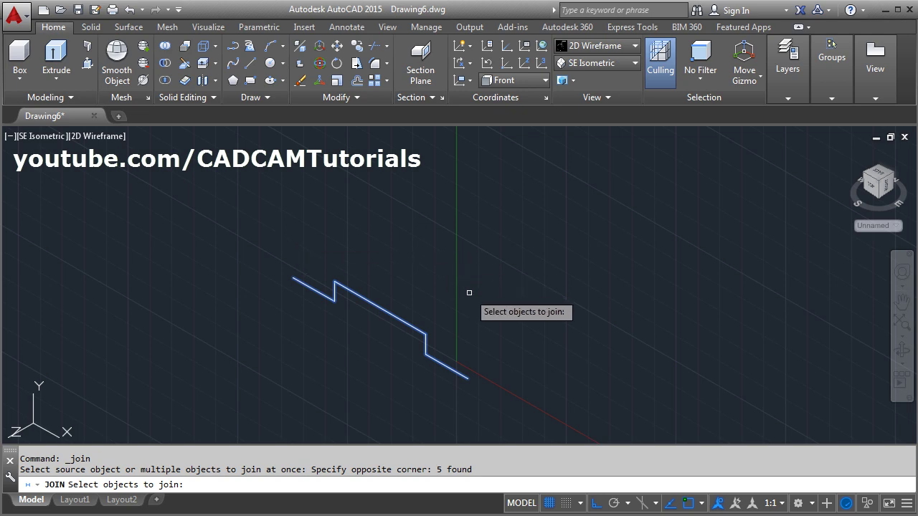
key("Return")
left_click(386, 304)
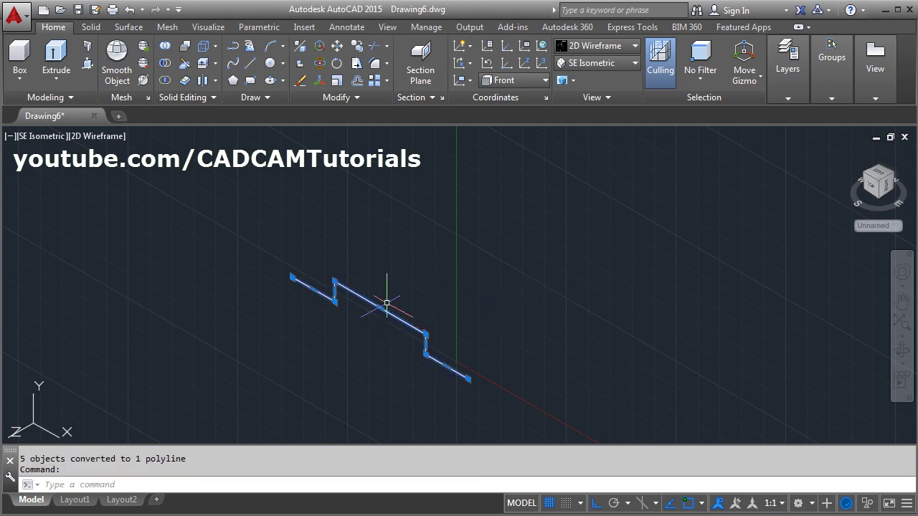
key("Escape")
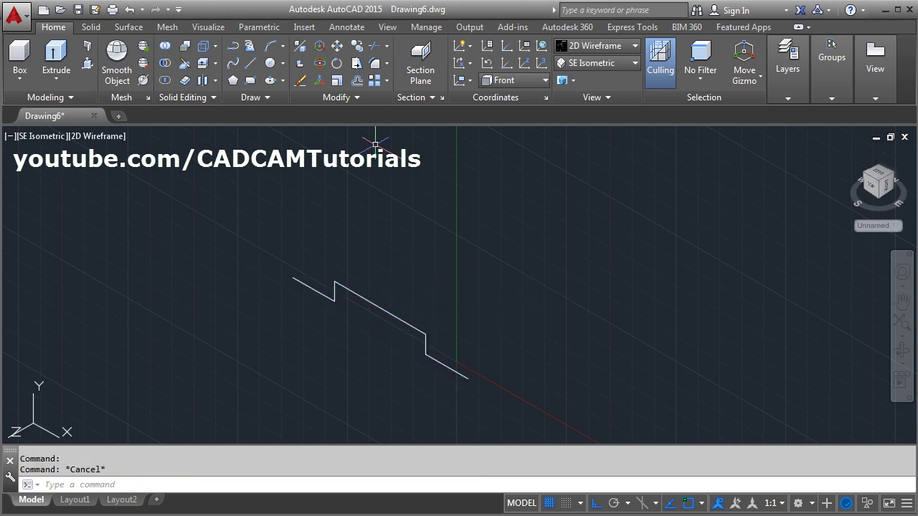
- Offset the joined profile polyline 12 units to its upper side
left_click(357, 98)
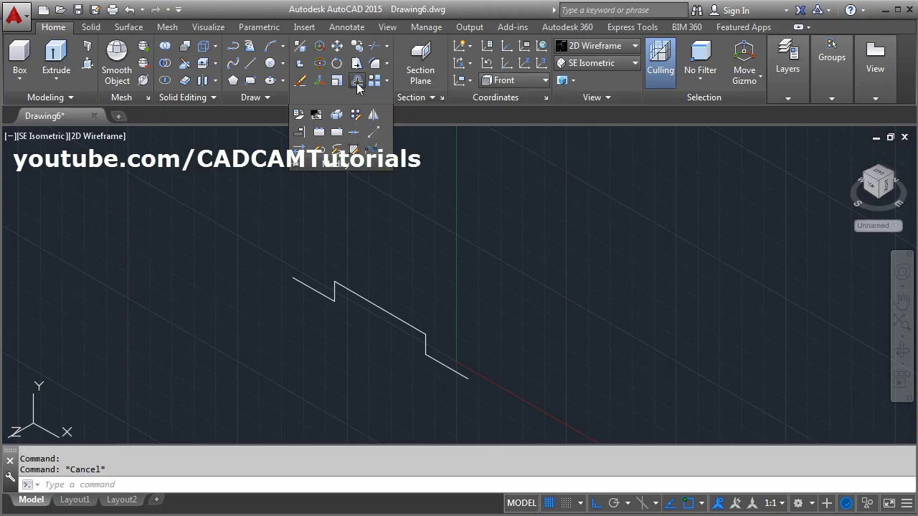
left_click(359, 82)
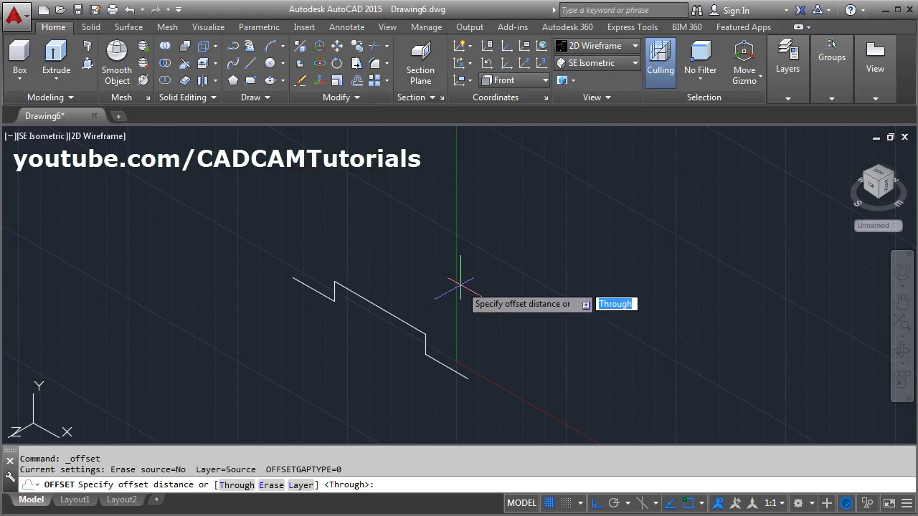
type("12")
key("Return")
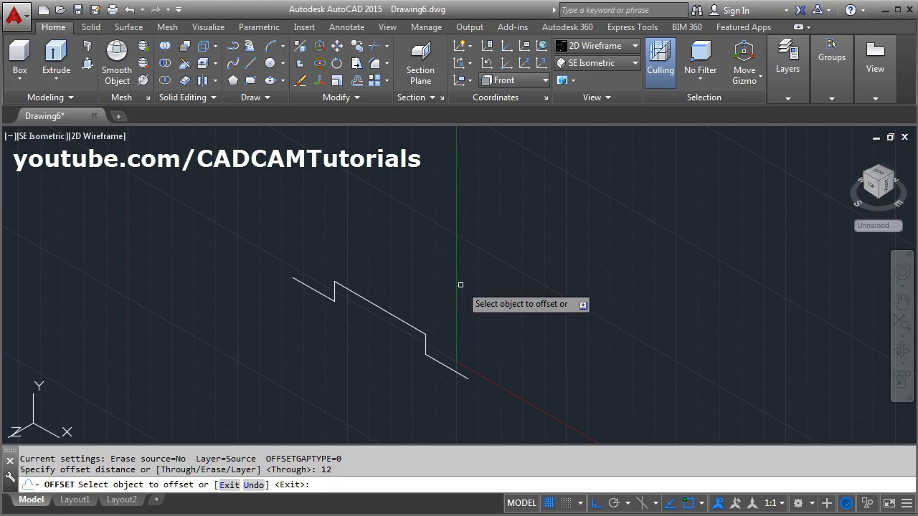
left_click(409, 327)
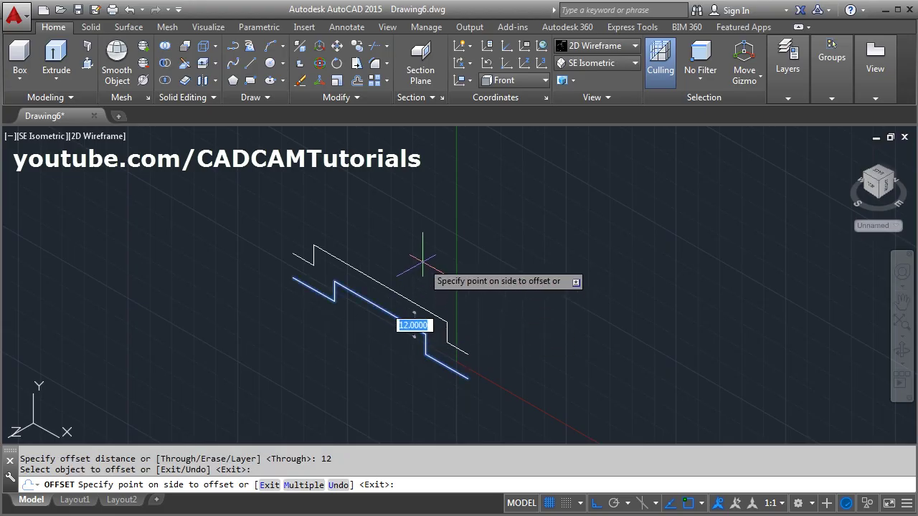
left_click(422, 264)
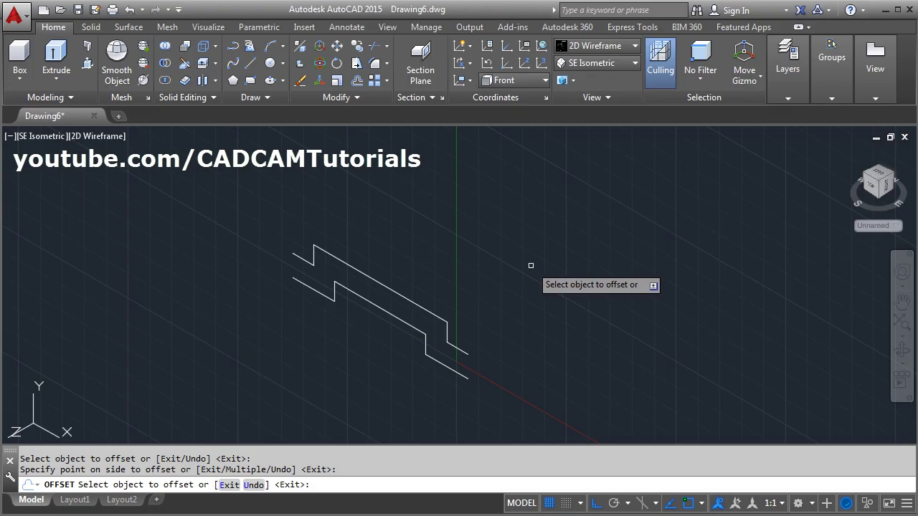
key("Escape")
- Close both open ends of the base profile with vertical lines joining the original and offset polylines
scroll(445, 369, "up", 4)
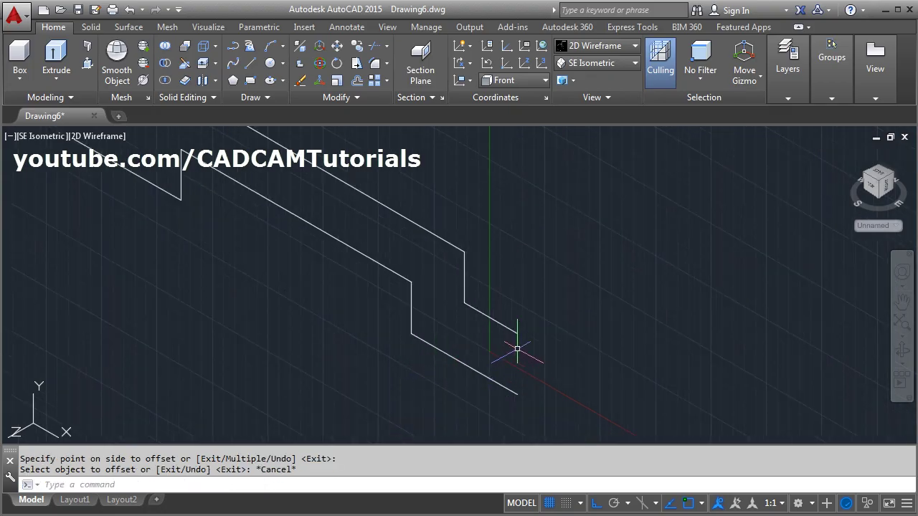
scroll(517, 350, "down", 4)
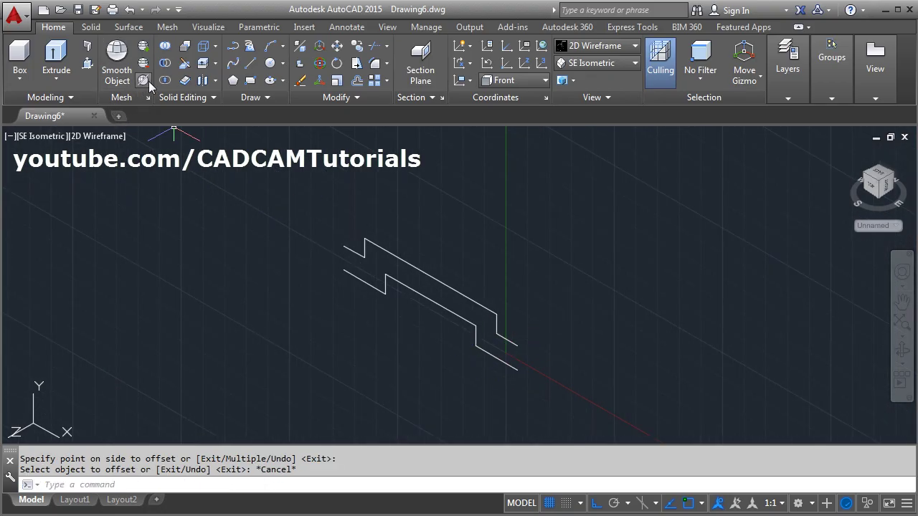
left_click(251, 63)
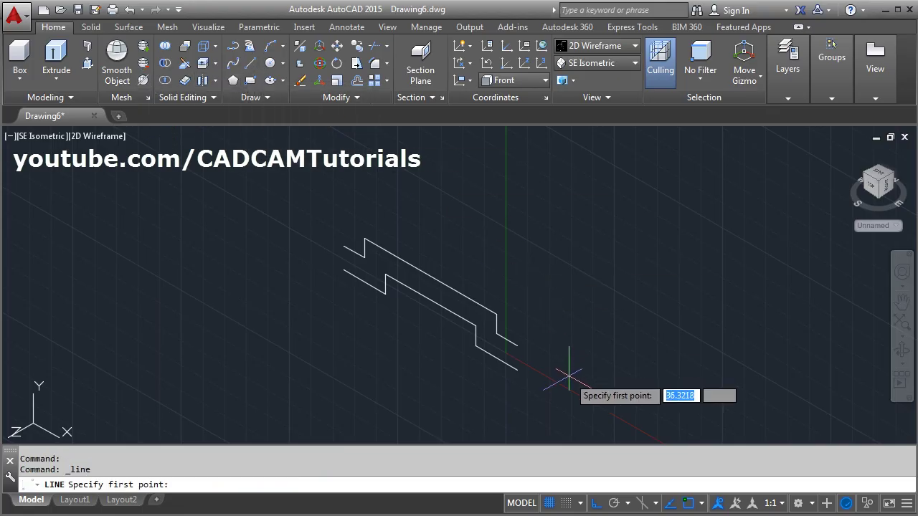
left_click(517, 367)
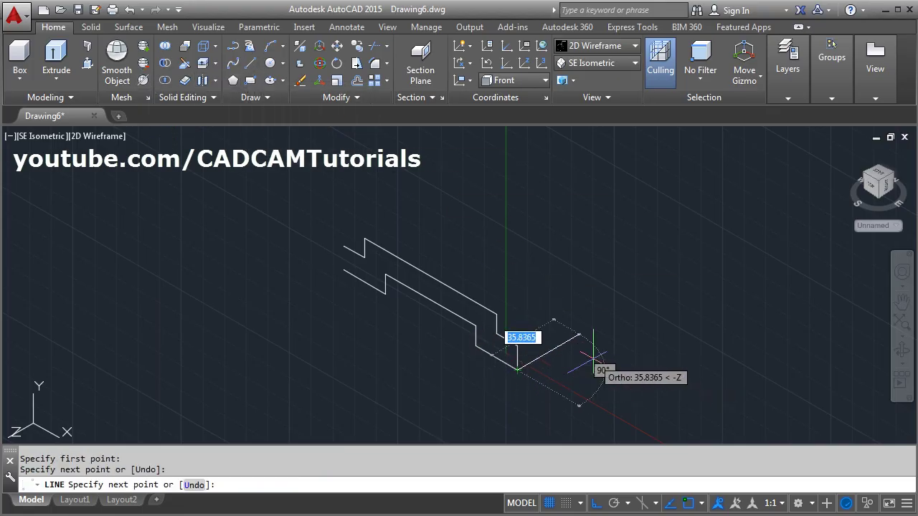
key("Return")
key("Return")
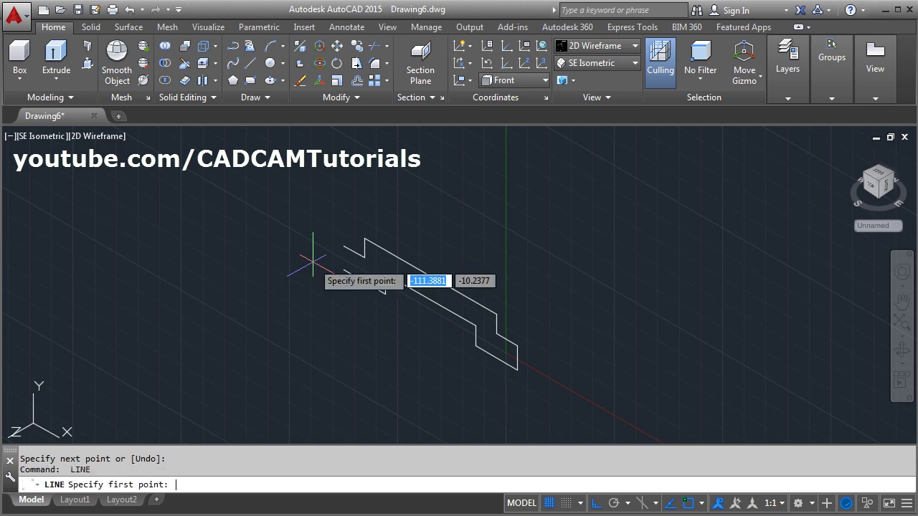
left_click(343, 246)
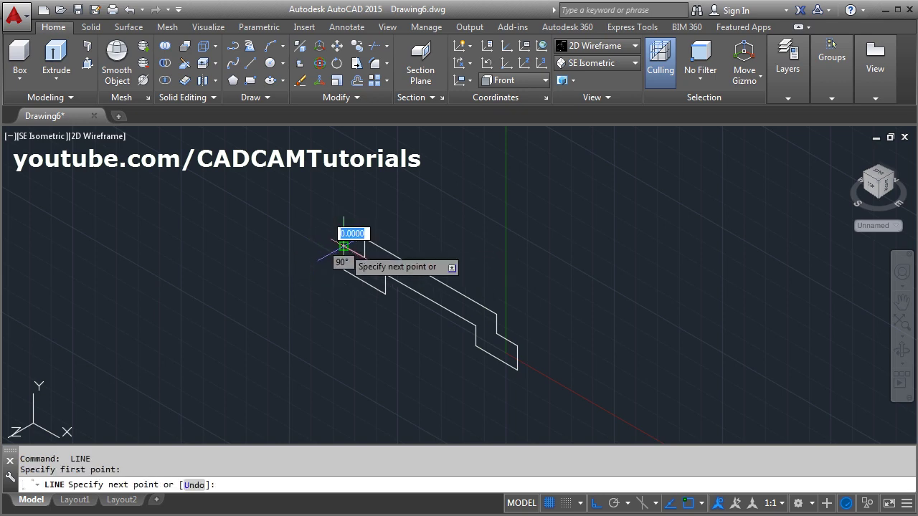
key("Return")
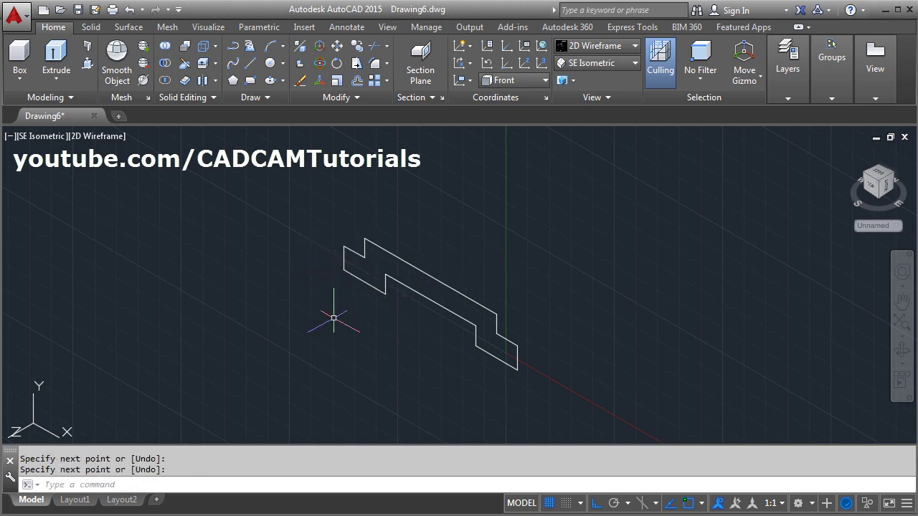
- Check the base length in the reference PDF and Presspull the closed profile 160 units toward the back
middle_click_drag(427, 302, 338, 348)
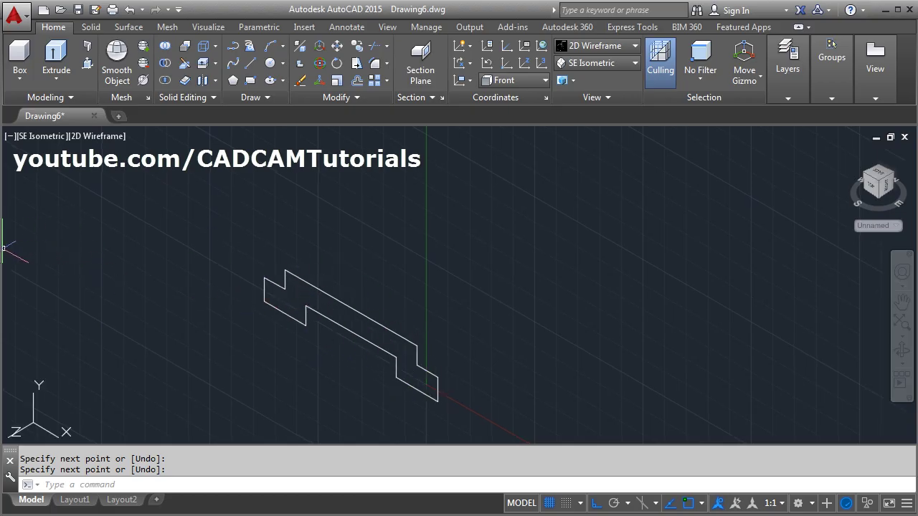
key("alt+Tab")
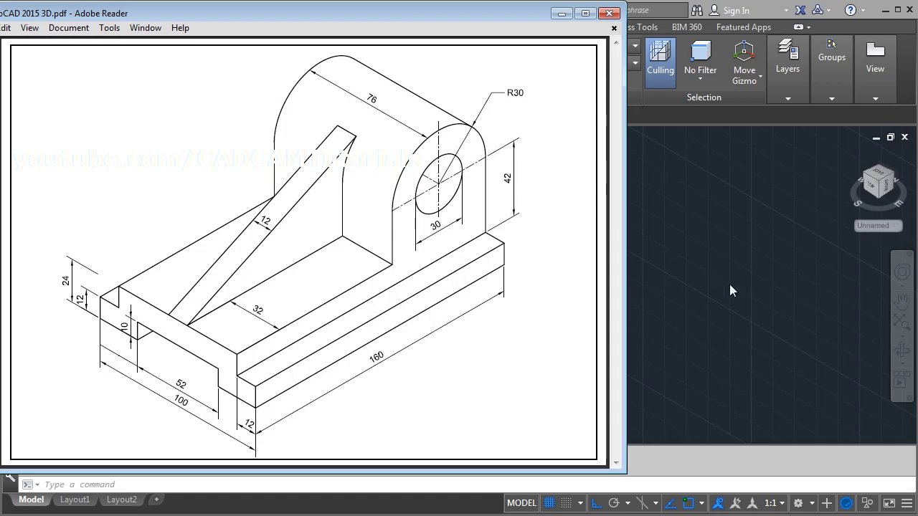
key("alt+Tab")
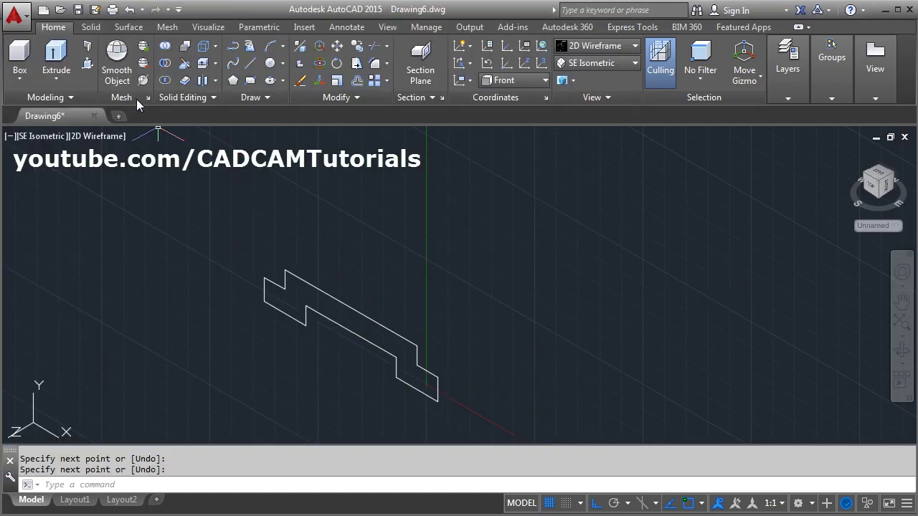
left_click(86, 64)
left_click(334, 307)
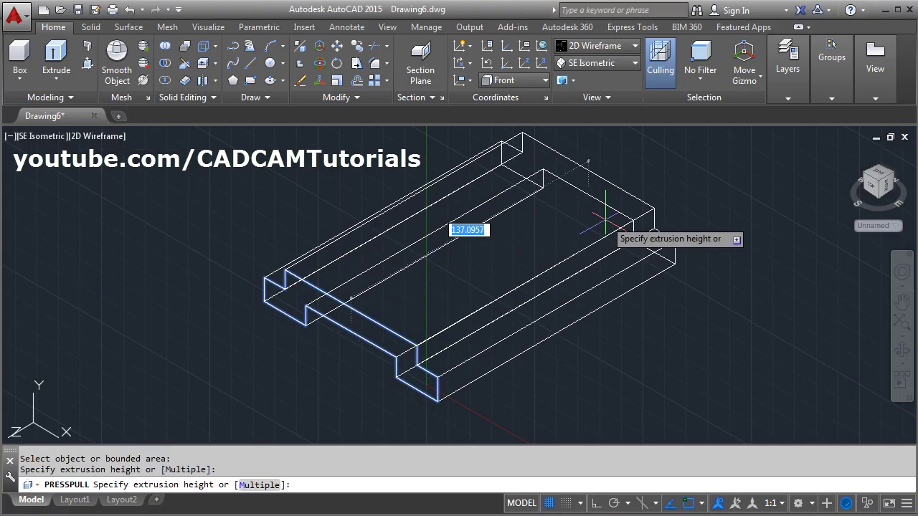
type("160")
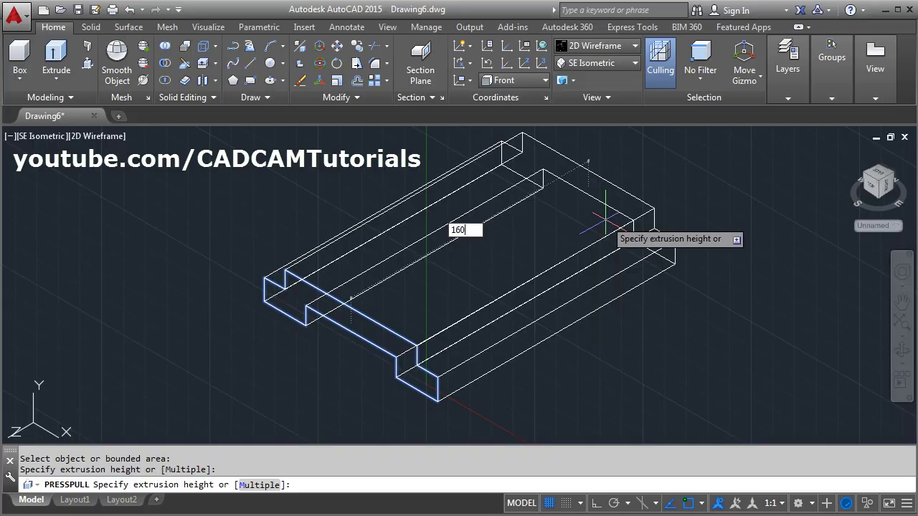
key("Return")
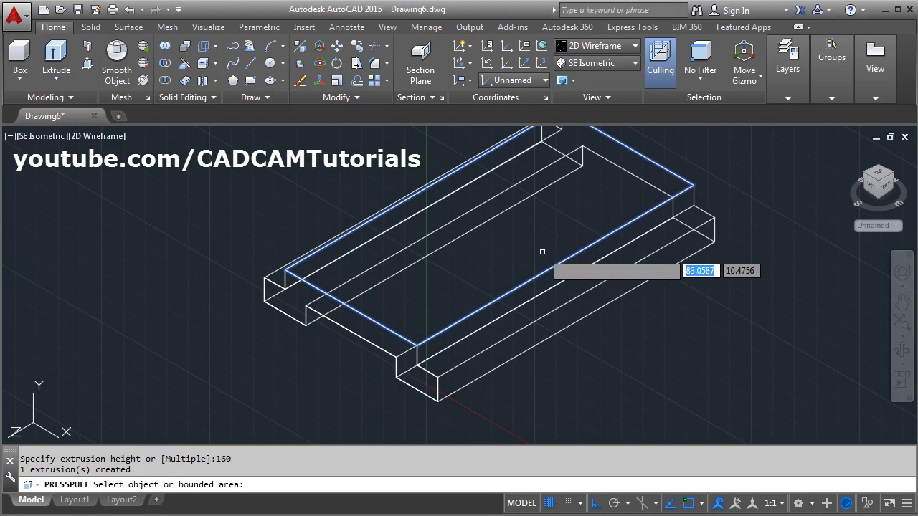
key("Return")
- Zoom to the whole drawing and frame the extruded base in the viewport
scroll(527, 261, "down", 2)
middle_click_drag(523, 266, 545, 296)
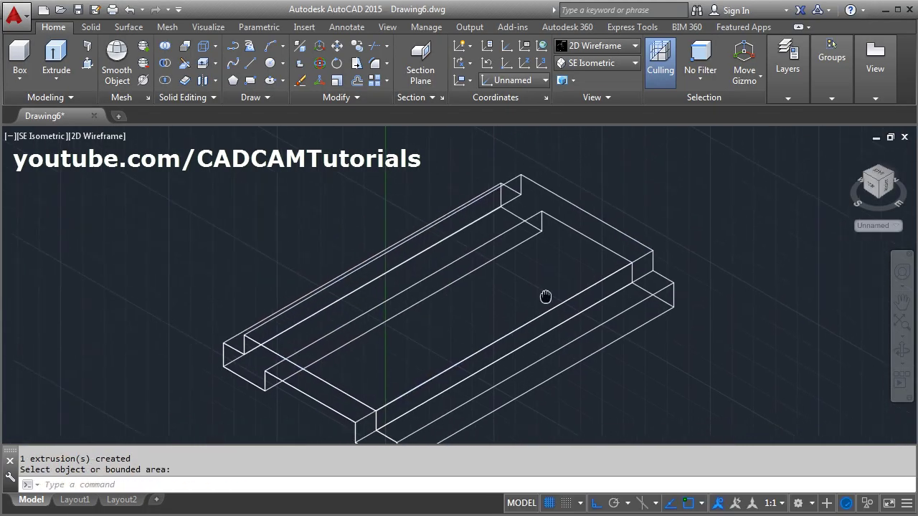
type("z")
key("Return")
type("A")
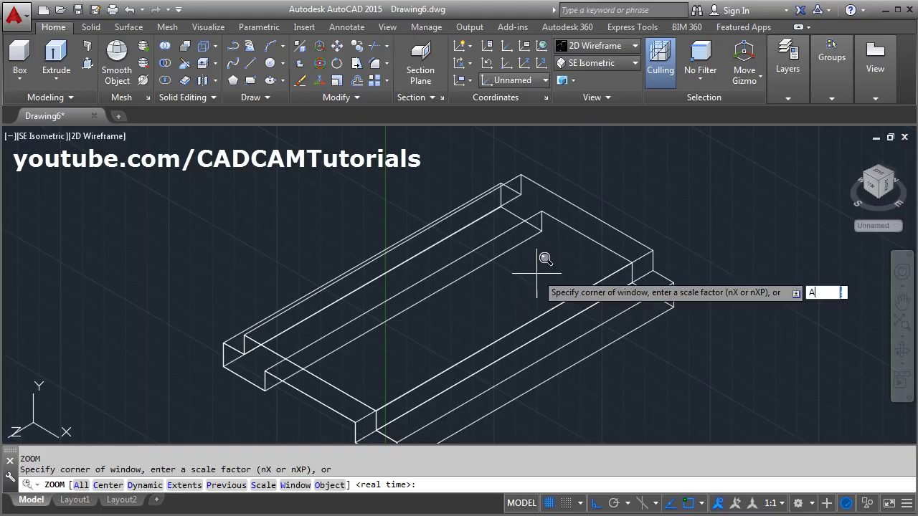
key("Return")
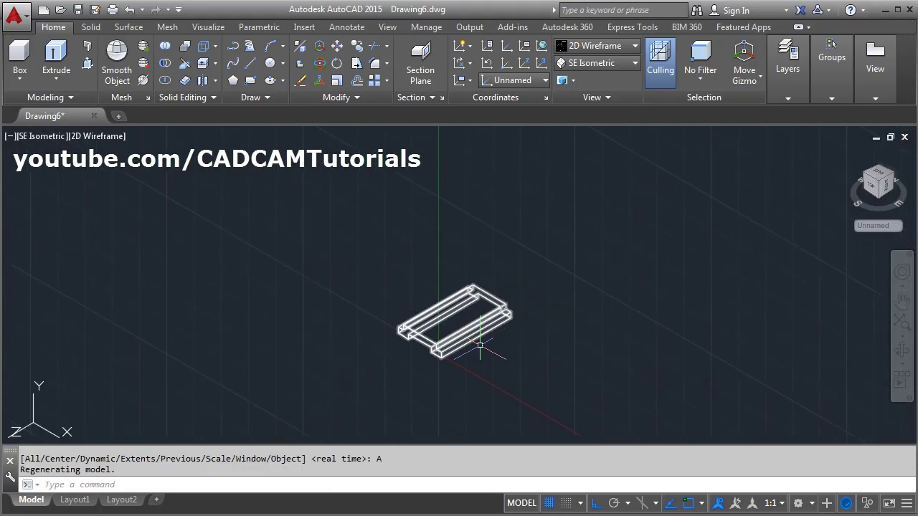
scroll(480, 345, "up", 5)
scroll(502, 337, "down", 3)
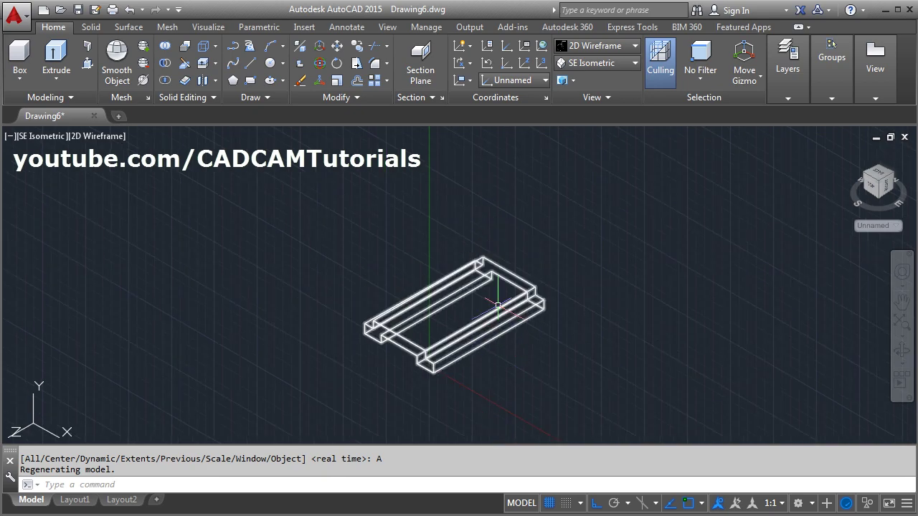
scroll(498, 306, "up", 2)
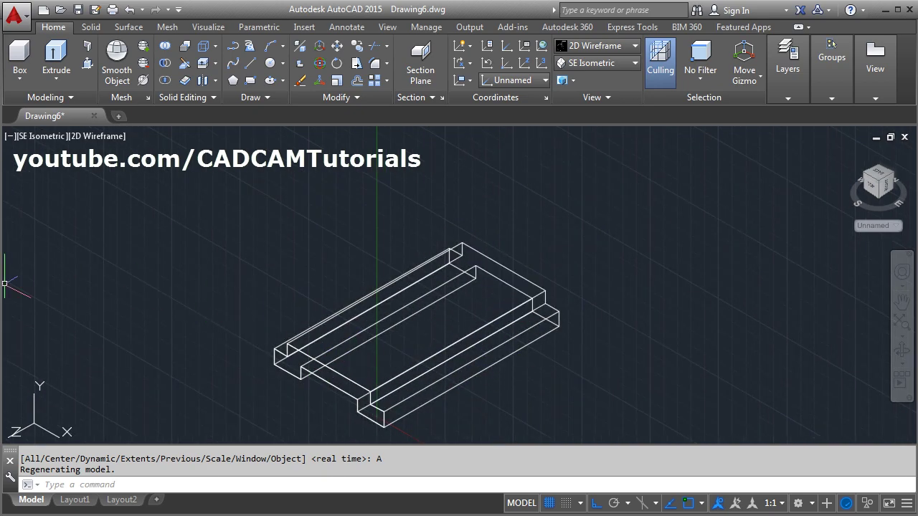
middle_click_drag(470, 347, 495, 342)
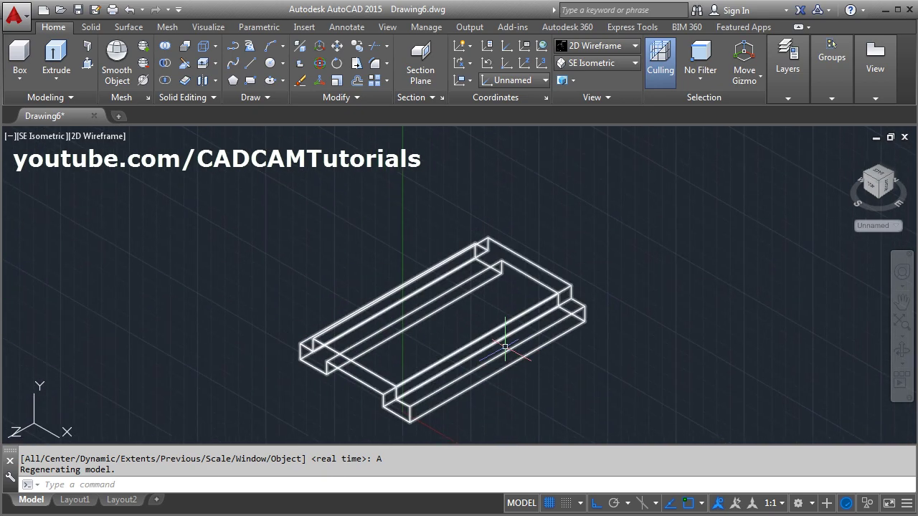
- Set the visual style to Shaded and turn off the grid to view the base solid
left_click(606, 47)
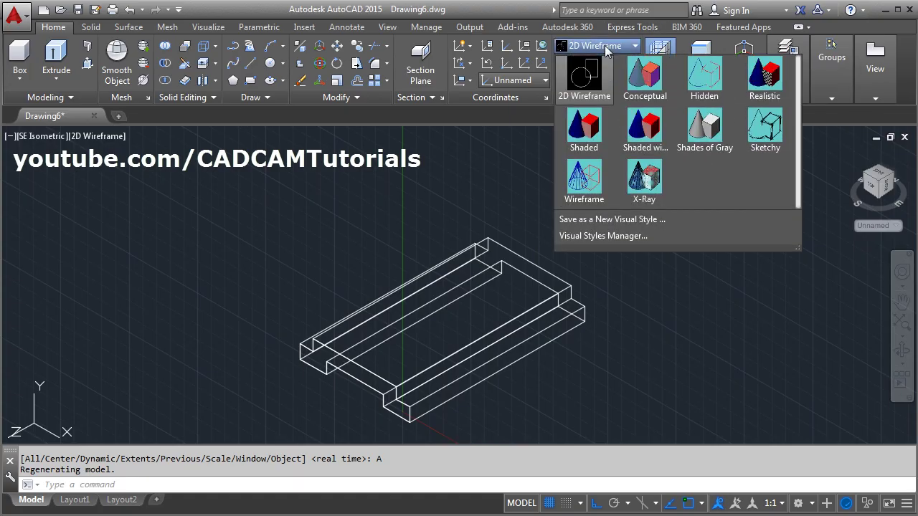
left_click(589, 138)
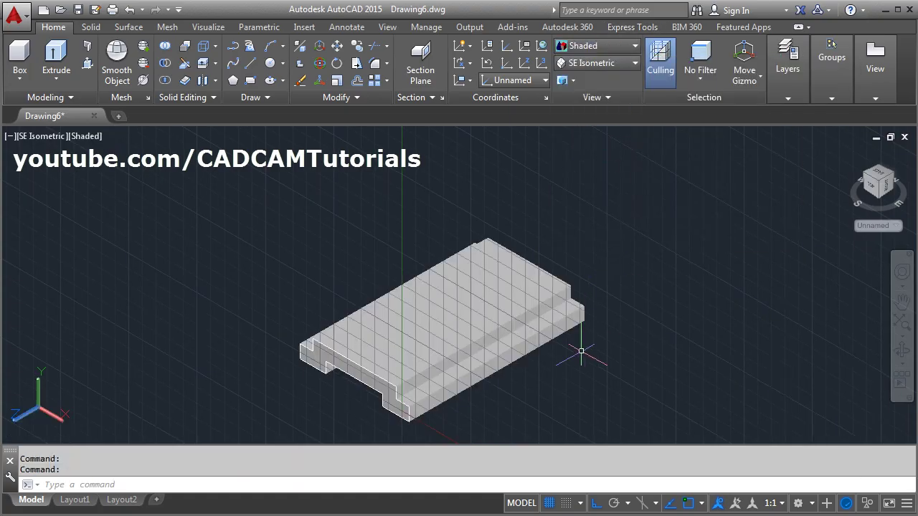
left_click(550, 503)
scroll(449, 387, "up", 2)
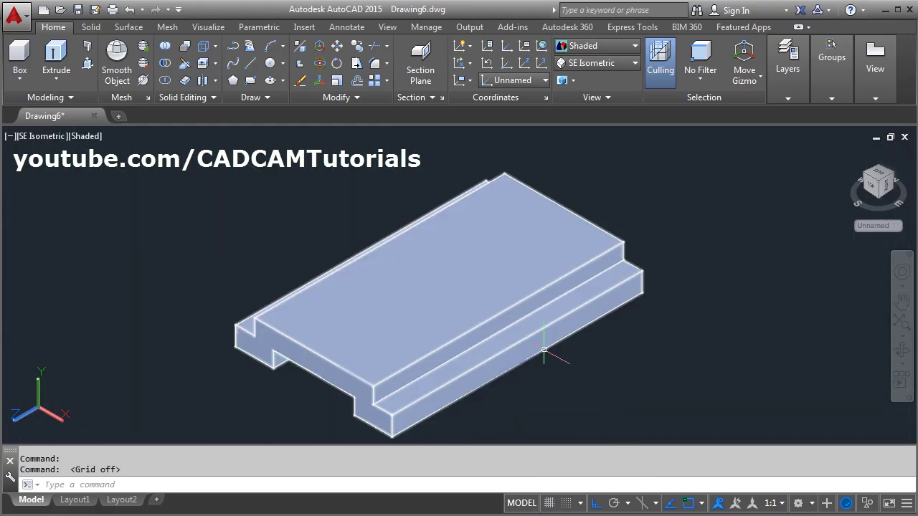
middle_click_drag(567, 360, 562, 334)
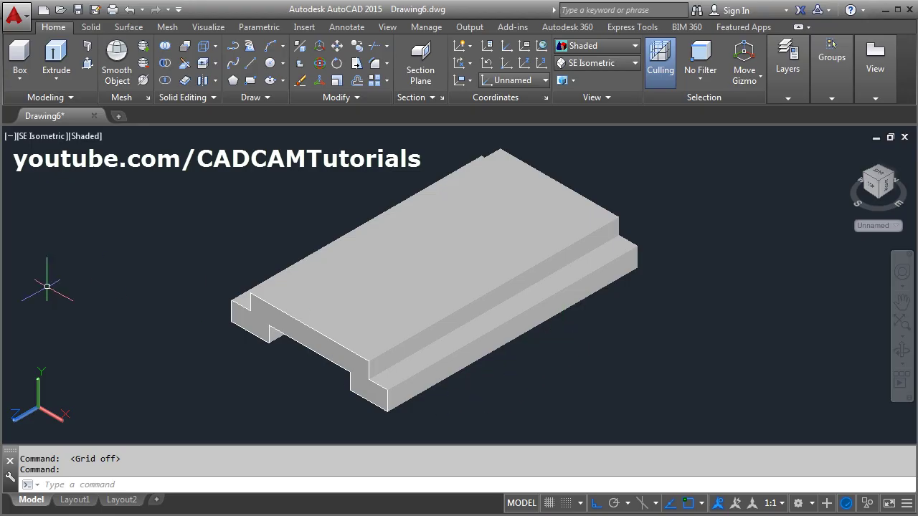
- Check the upright in the reference PDF and set the UCS to Right, leaving empty space beside the base
key("alt+Tab")
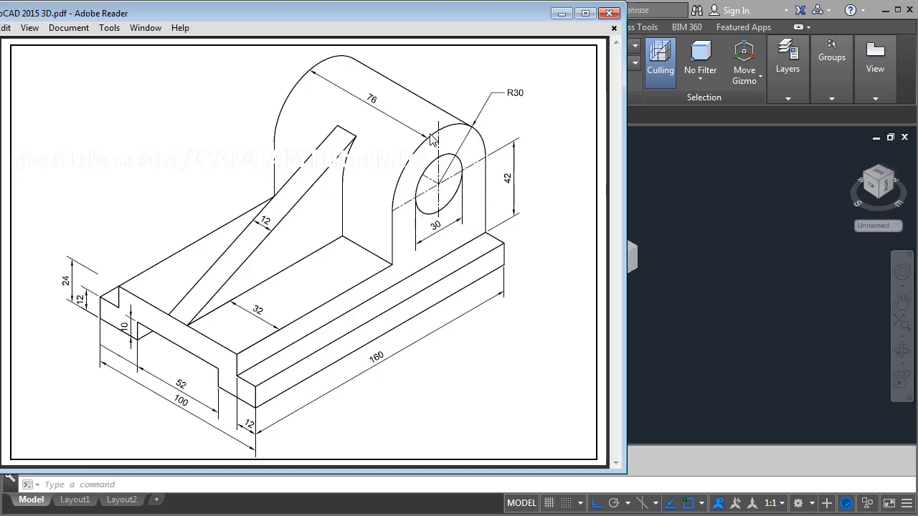
left_click(685, 260)
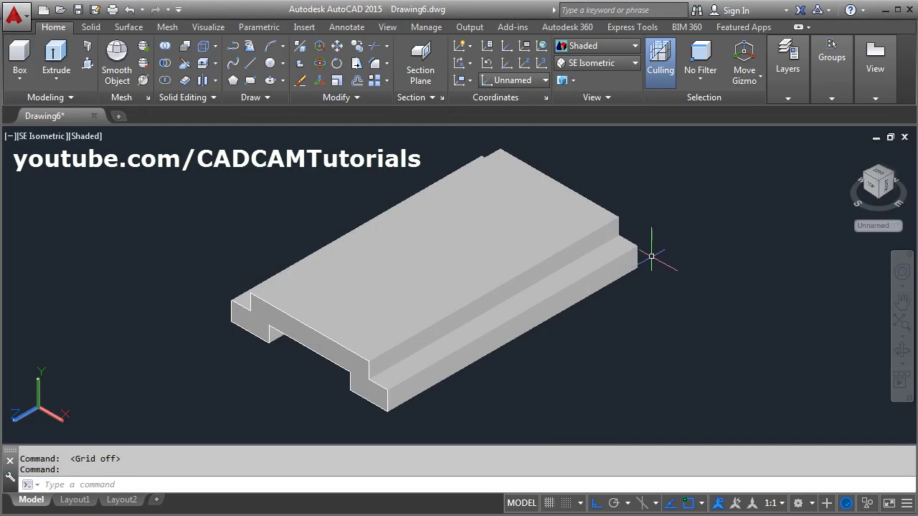
scroll(651, 255, "down", 4)
middle_click_drag(650, 254, 590, 266)
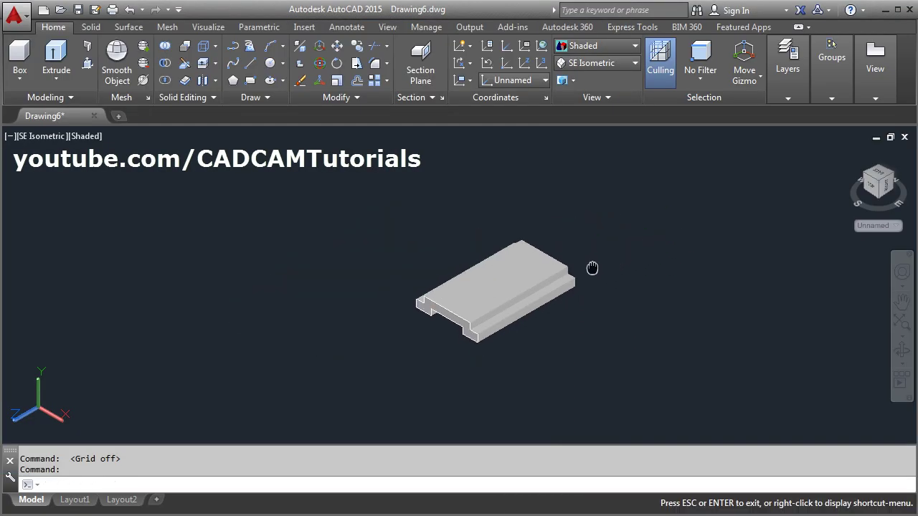
left_click(532, 81)
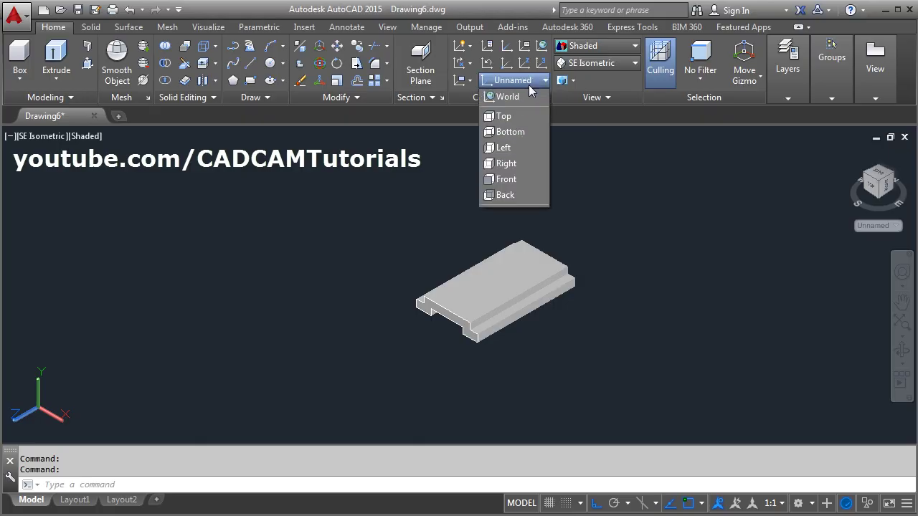
left_click(516, 163)
middle_click_drag(635, 198, 516, 241)
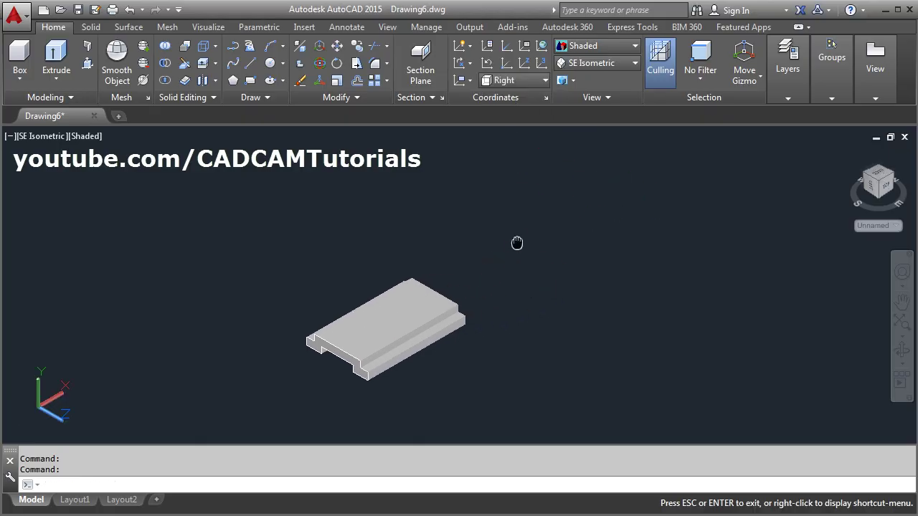
- Check the upright's dimensions in the PDF and draw a 60-unit bottom line and a 30-unit vertical line beside the base
key("alt+Tab")
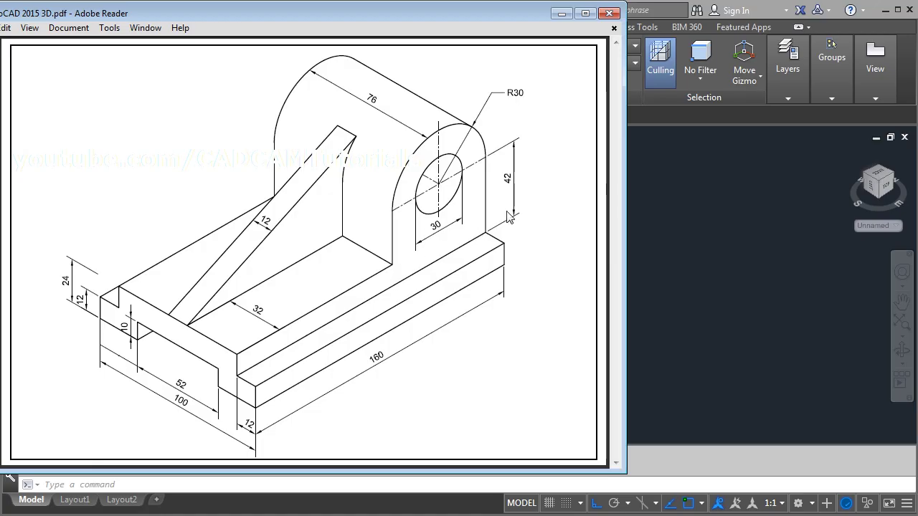
left_click(710, 245)
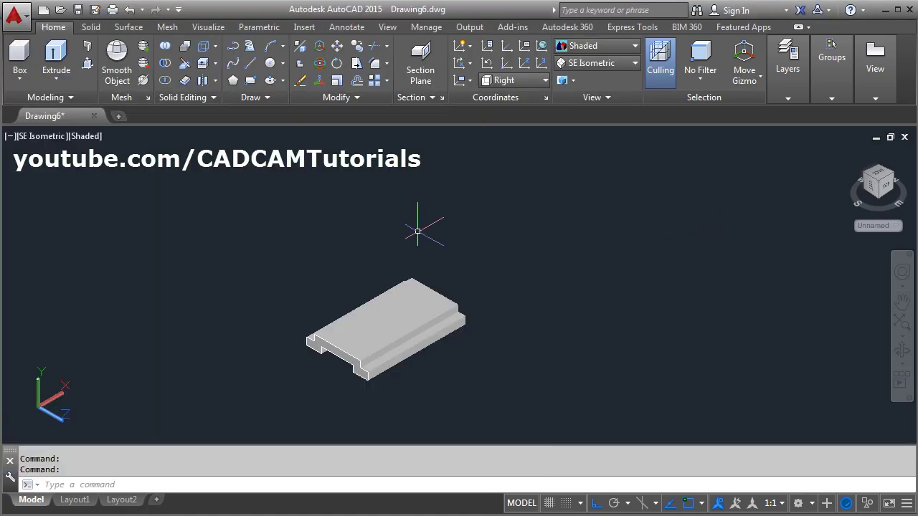
left_click(250, 63)
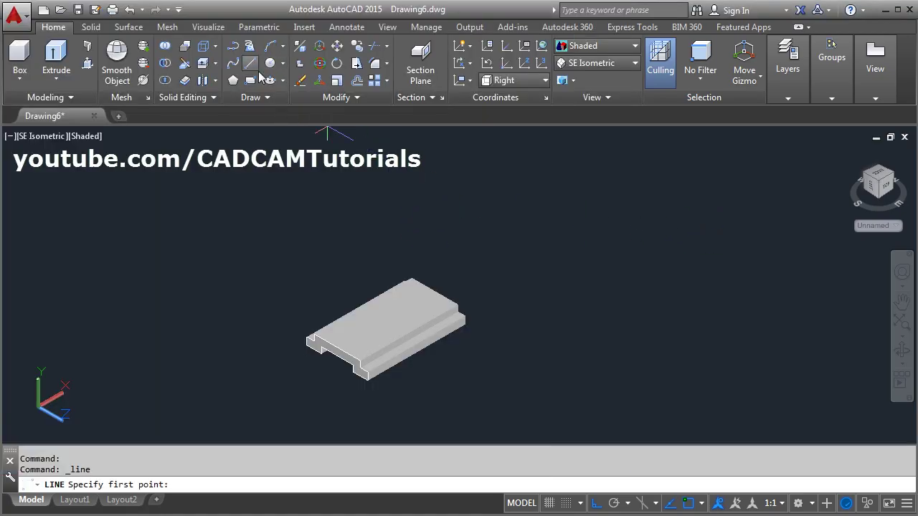
left_click(543, 294)
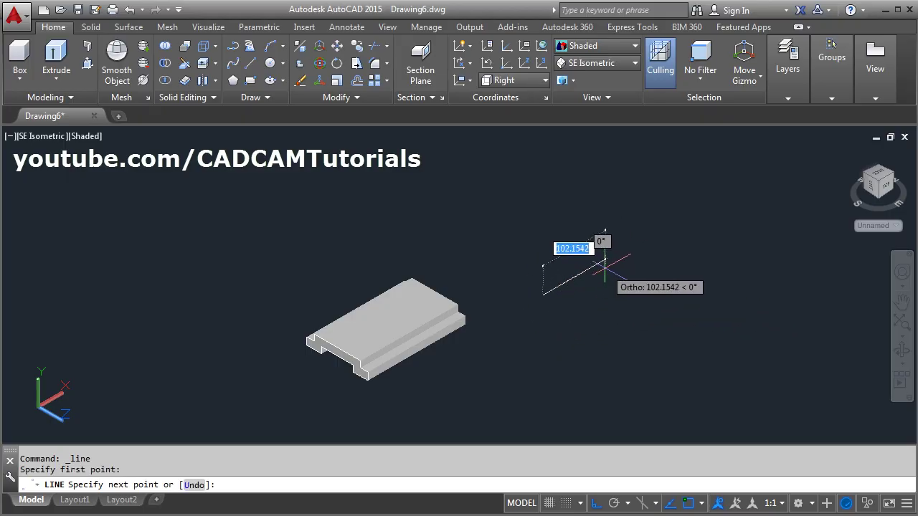
type("60")
key("Return")
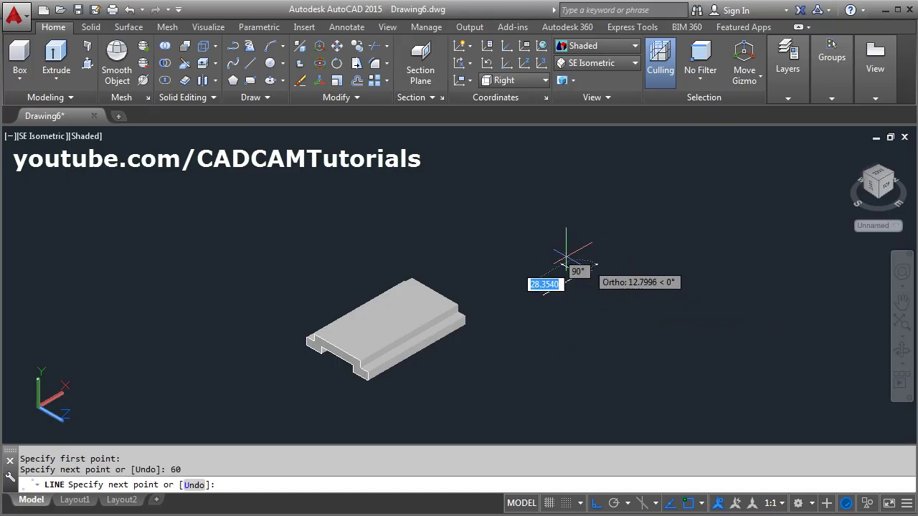
scroll(590, 276, "up", 2)
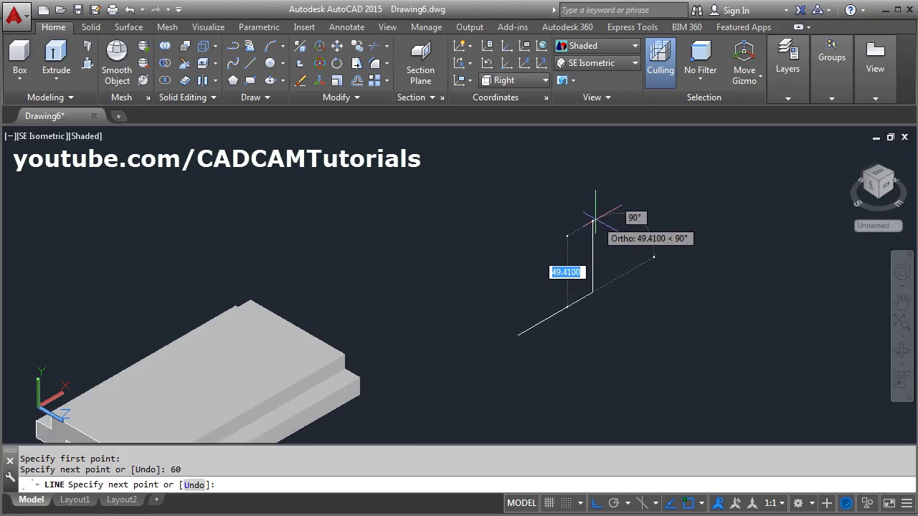
type("30")
key("Return")
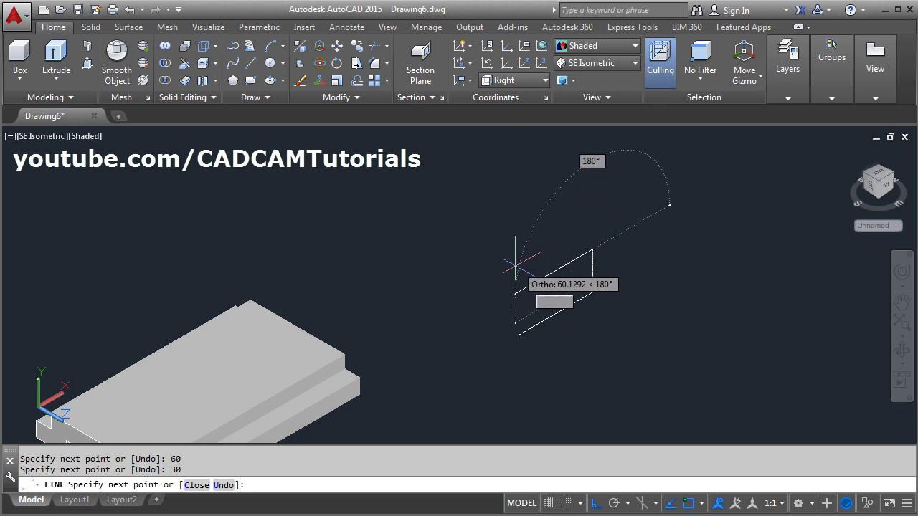
- Complete the rectangle with a 60-unit top line and a closing vertical line back to the start point
type("6")
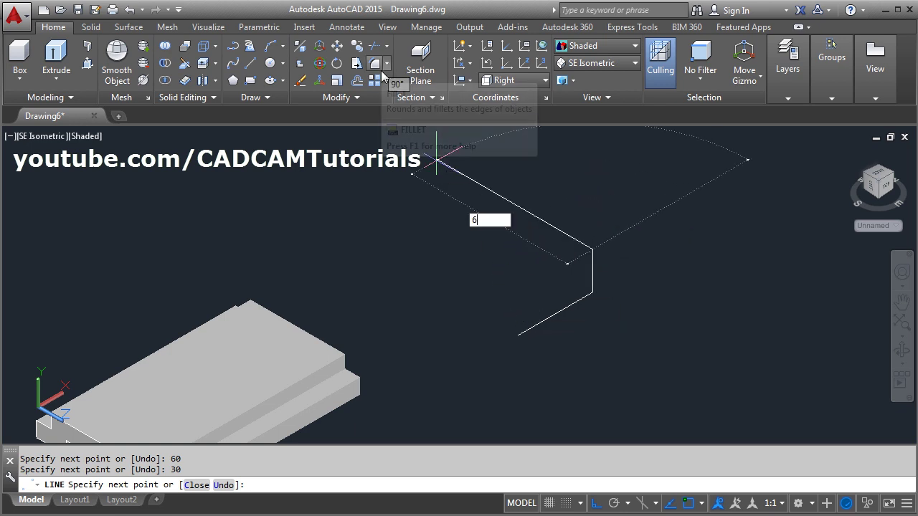
key("Escape")
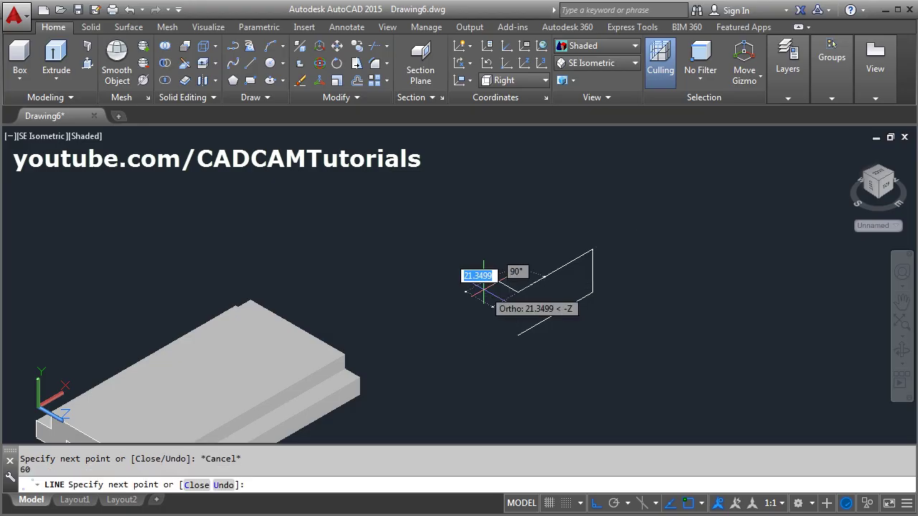
type("60")
key("Return")
key("Return")
key("Return")
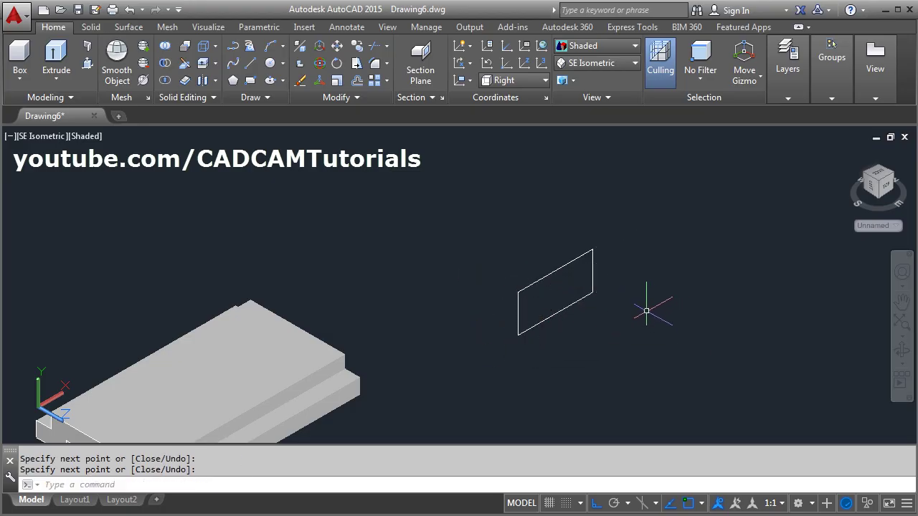
- Draw a Start, Center, End arc over the rectangle's top edge, centred on its midpoint and ending at both upper corners
scroll(620, 288, "up", 3)
scroll(594, 299, "up", 2)
middle_click_drag(631, 213, 603, 306)
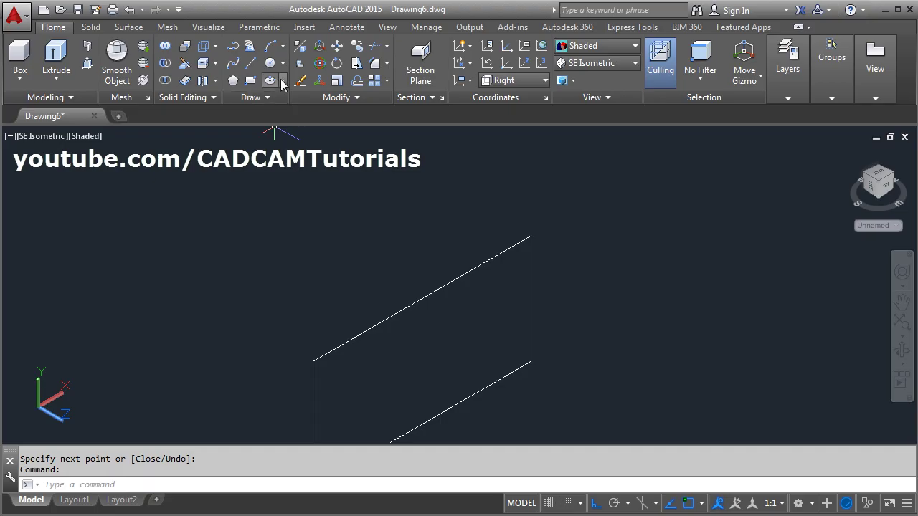
left_click(284, 46)
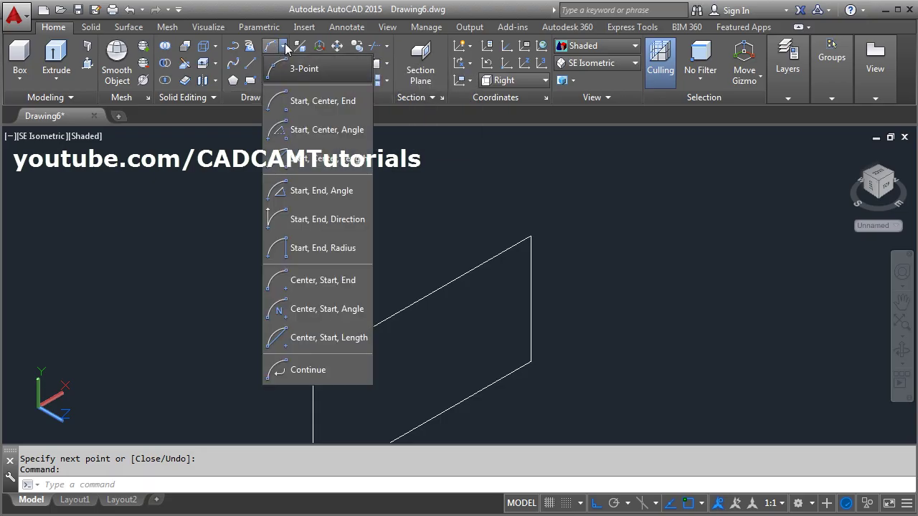
left_click(324, 102)
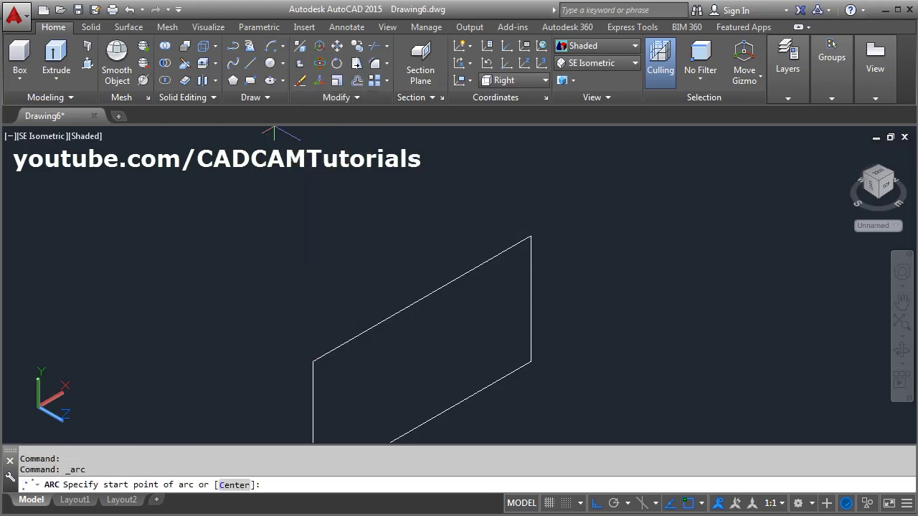
left_click(530, 236)
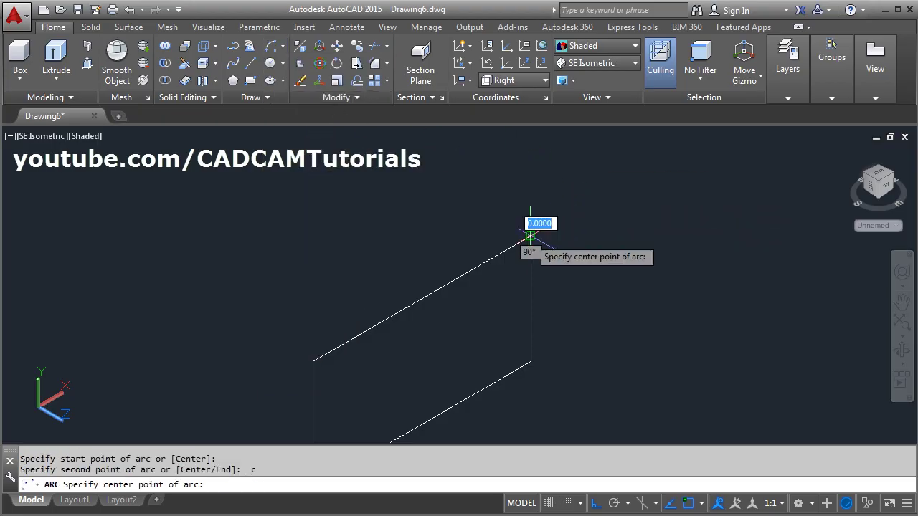
left_click(422, 300)
left_click(312, 359)
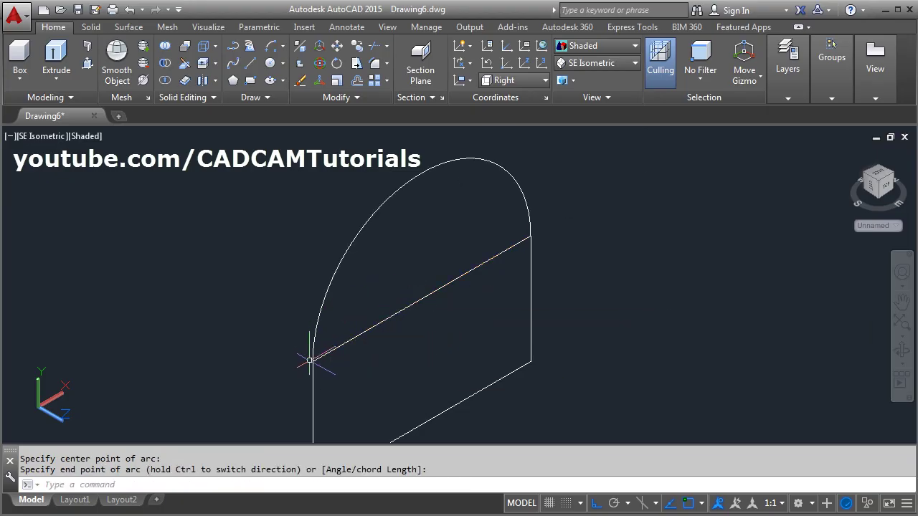
- Check the hole size in the PDF and draw a circle of radius 15 centred on the midpoint of the rectangle's top line
scroll(444, 301, "down", 2)
middle_click_drag(440, 293, 498, 268)
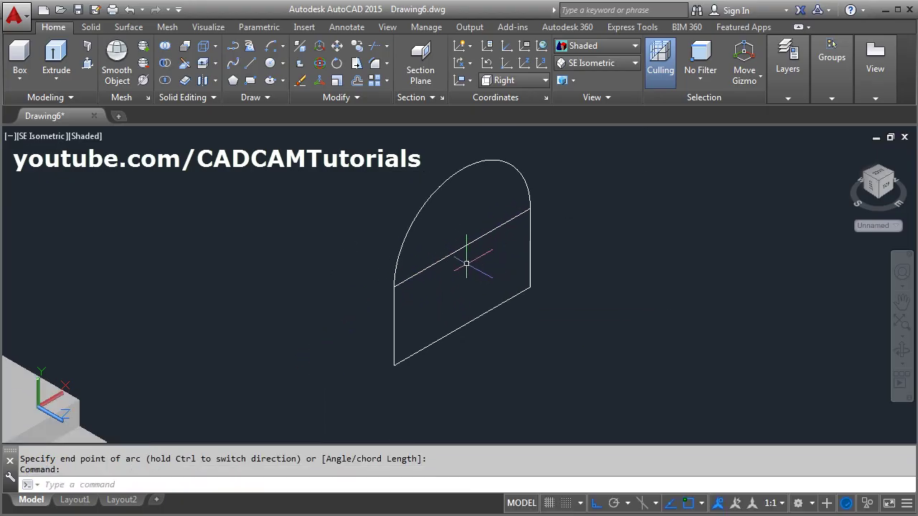
key("alt+Tab")
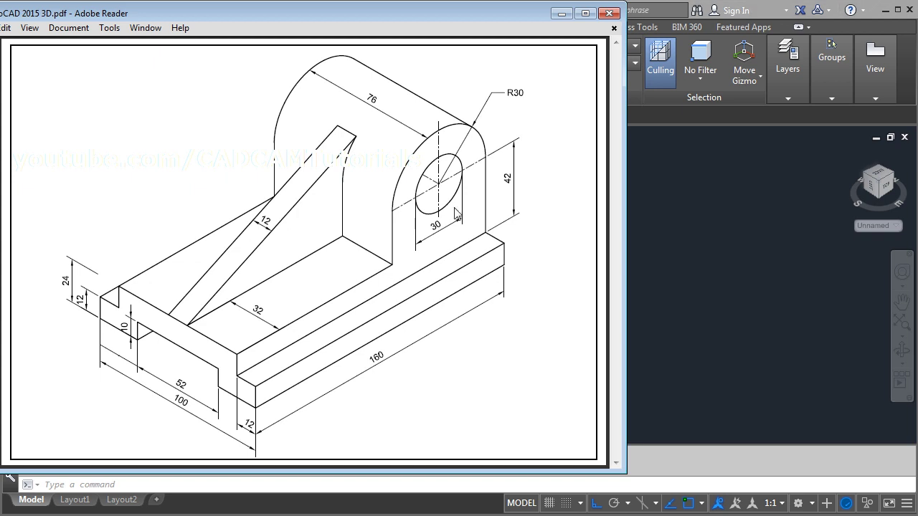
left_click(717, 256)
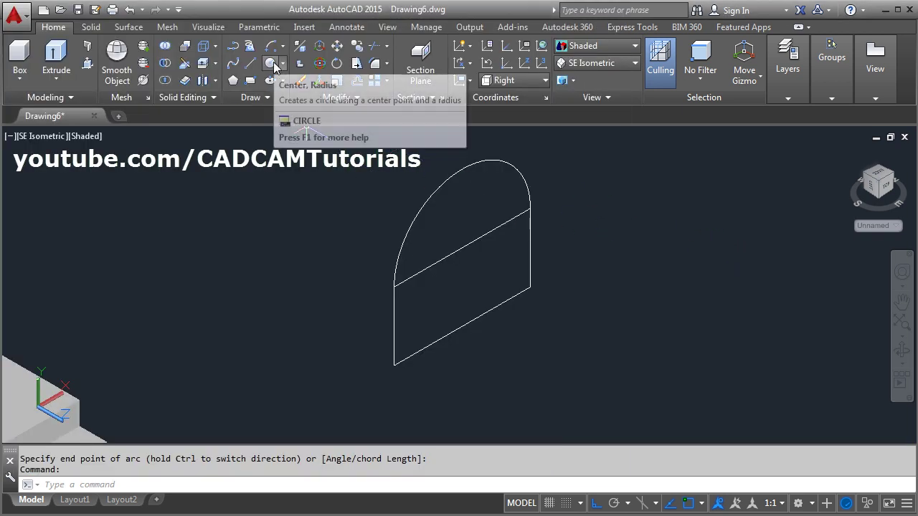
left_click(274, 64)
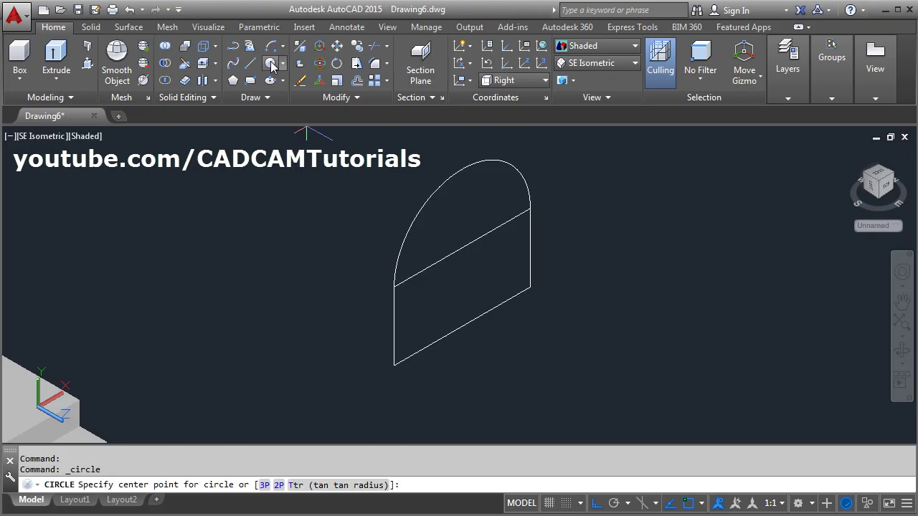
left_click(462, 247)
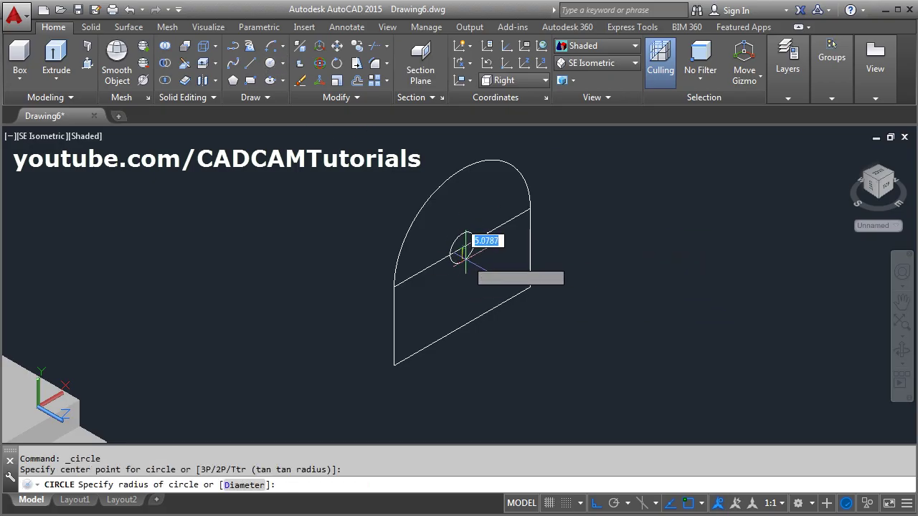
type("15")
key("Return")
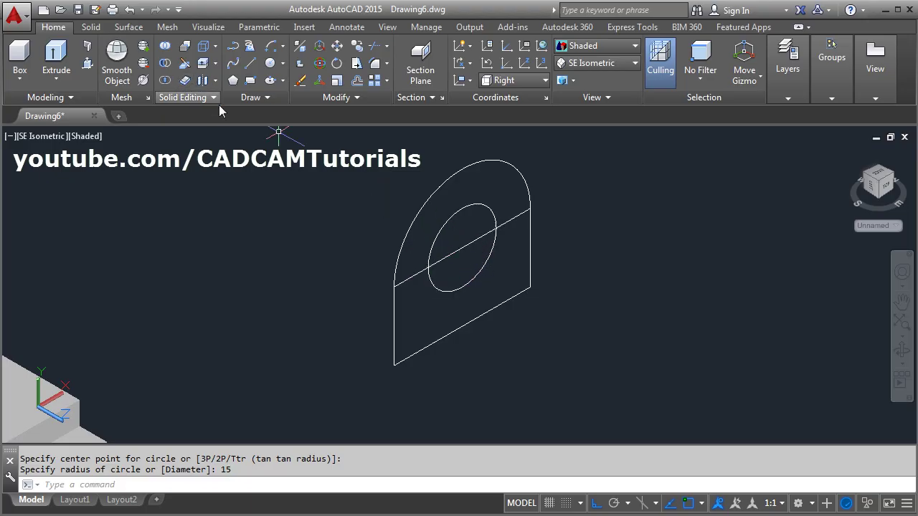
- Erase the straight line crossing the circle between the arc's endpoints
type("E")
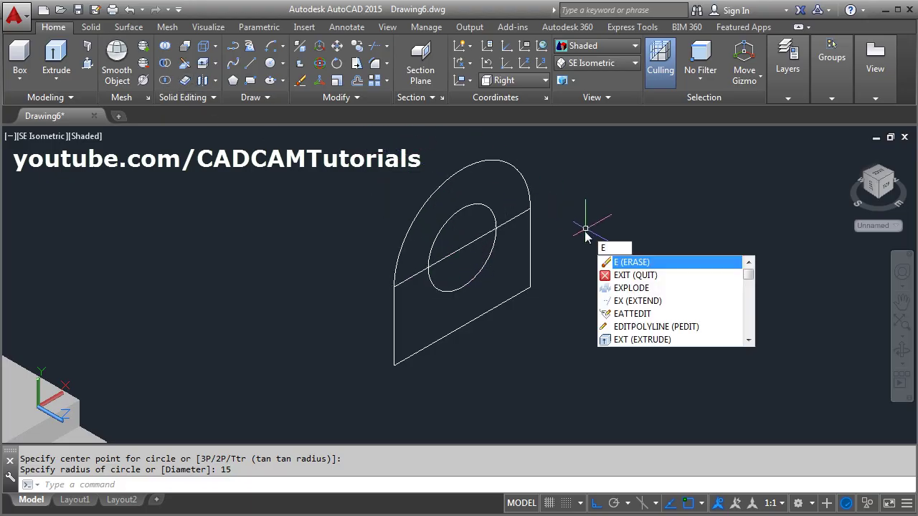
key("Return")
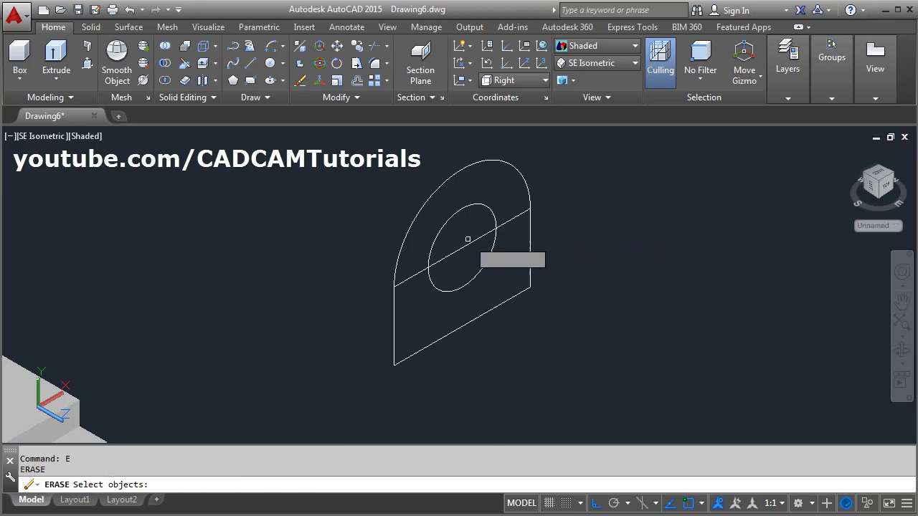
left_click(477, 244)
key("Return")
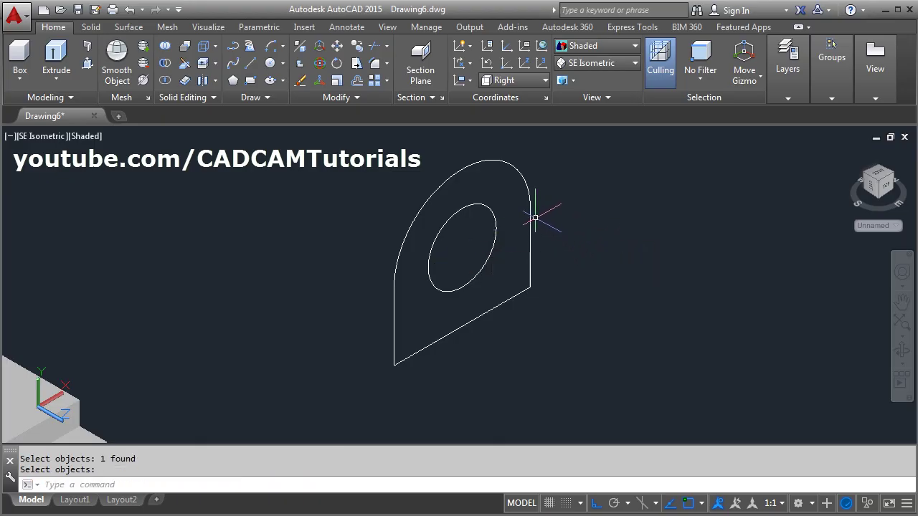
- Check the upright's width in the PDF and Presspull the area between the outline and the circle 76 units toward the back
key("alt+Tab")
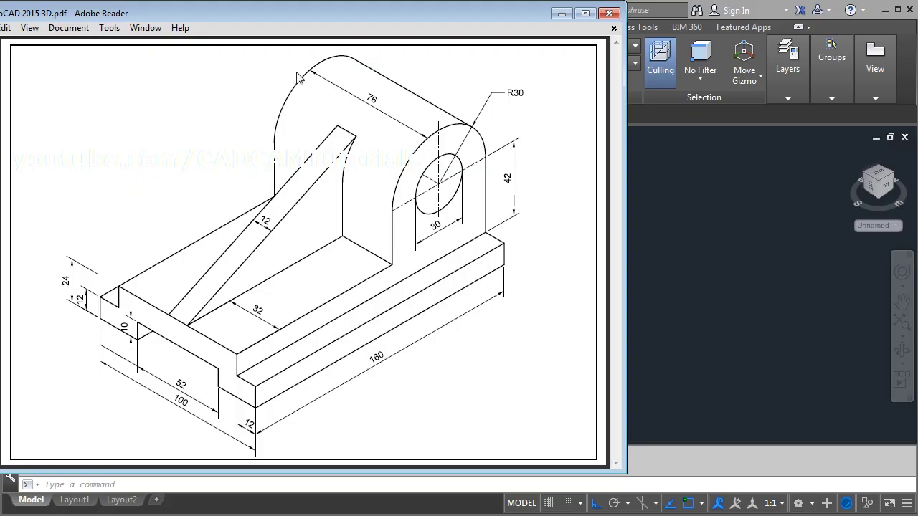
key("alt+Tab")
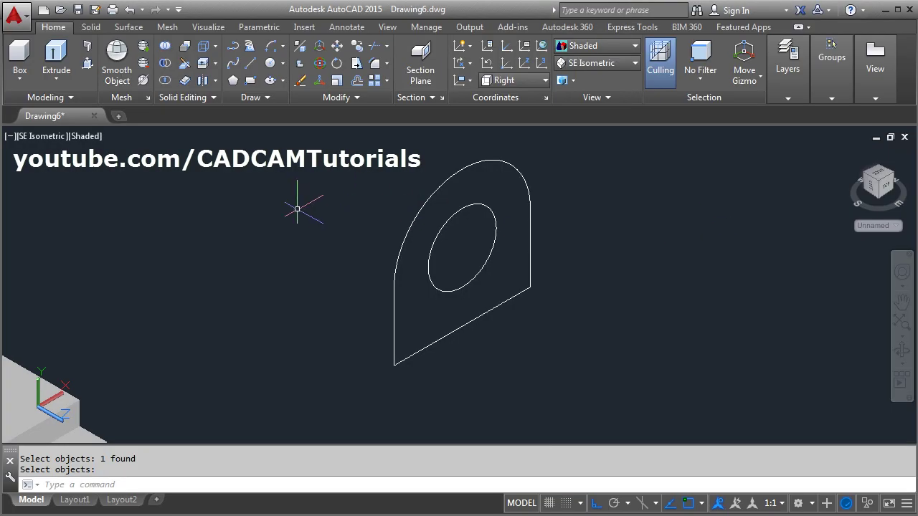
left_click(87, 63)
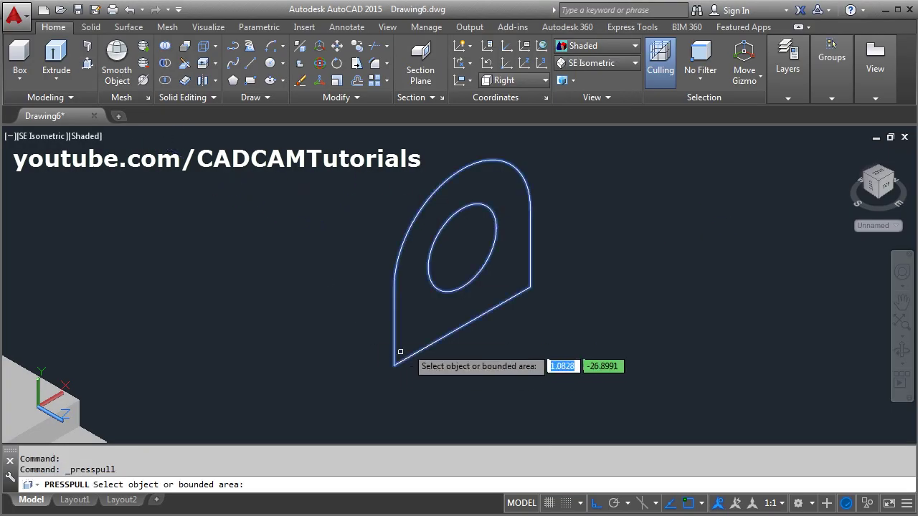
left_click(430, 316)
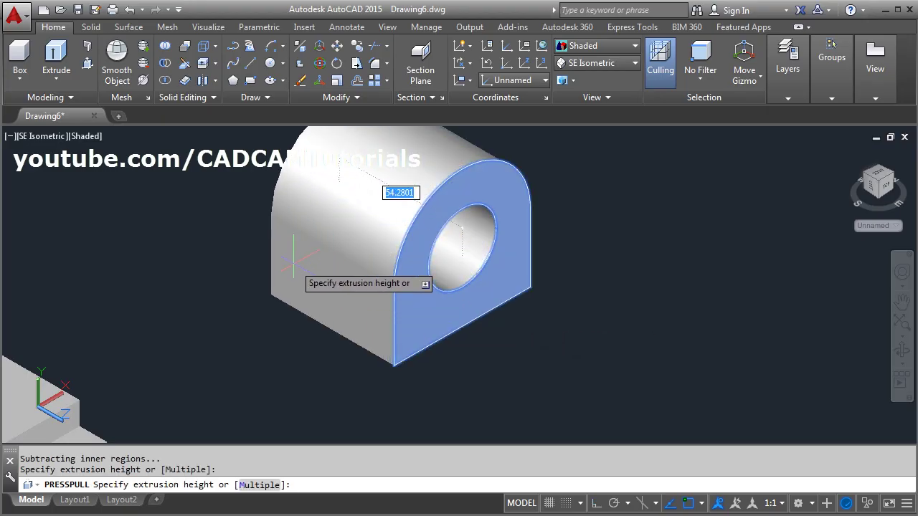
type("5")
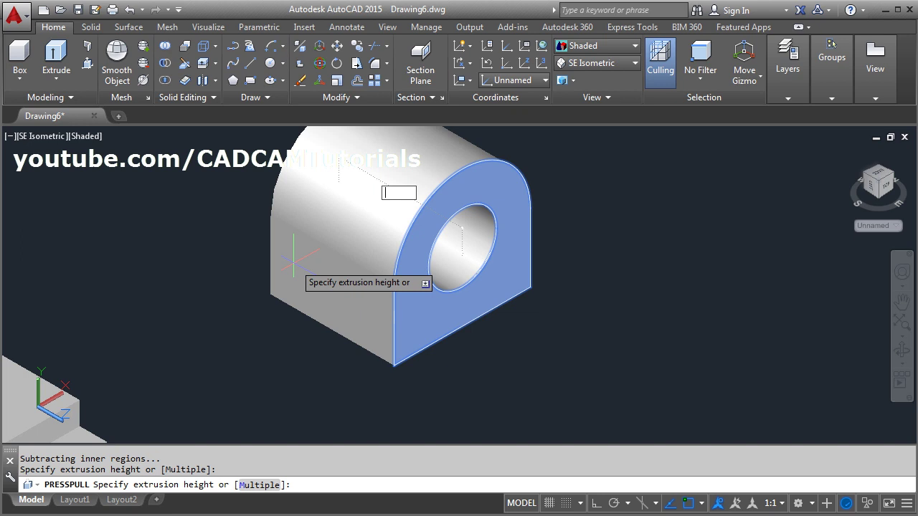
key("Return")
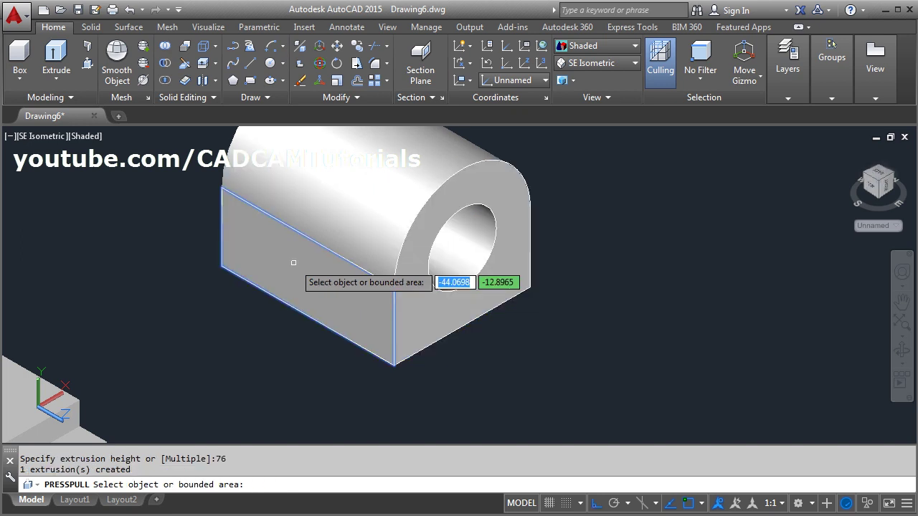
- Move the bored upright by its front face's lower rear corner onto the rear endpoint of the base's raised top edge
scroll(476, 333, "down", 2)
key("Return")
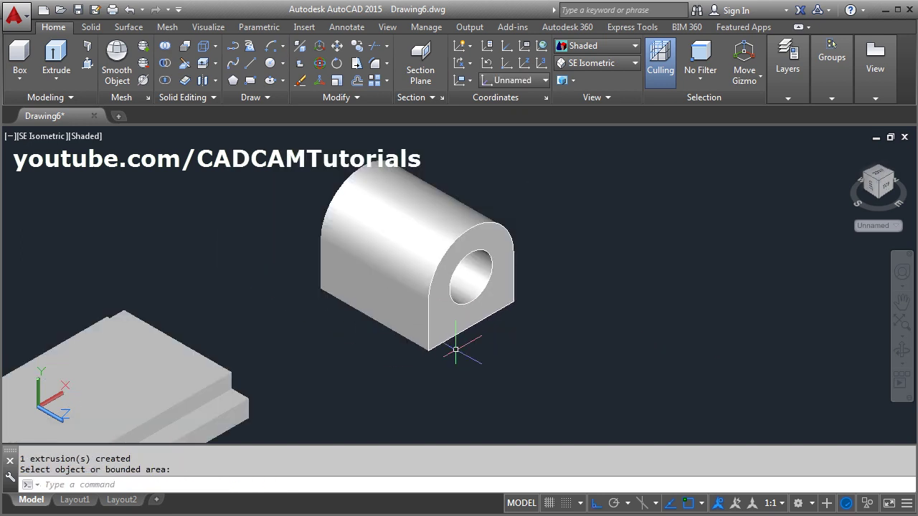
scroll(356, 315, "down", 3)
middle_click_drag(427, 313, 483, 332)
scroll(496, 315, "up", 1)
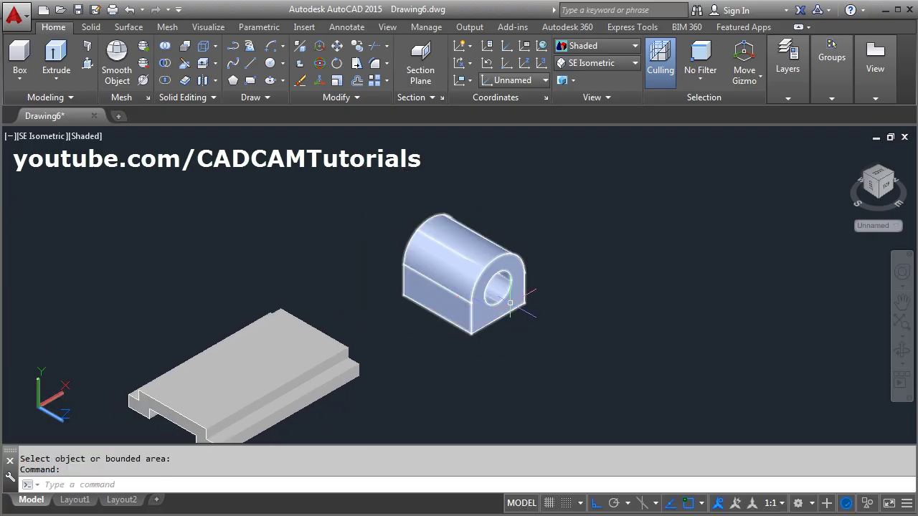
left_click(336, 47)
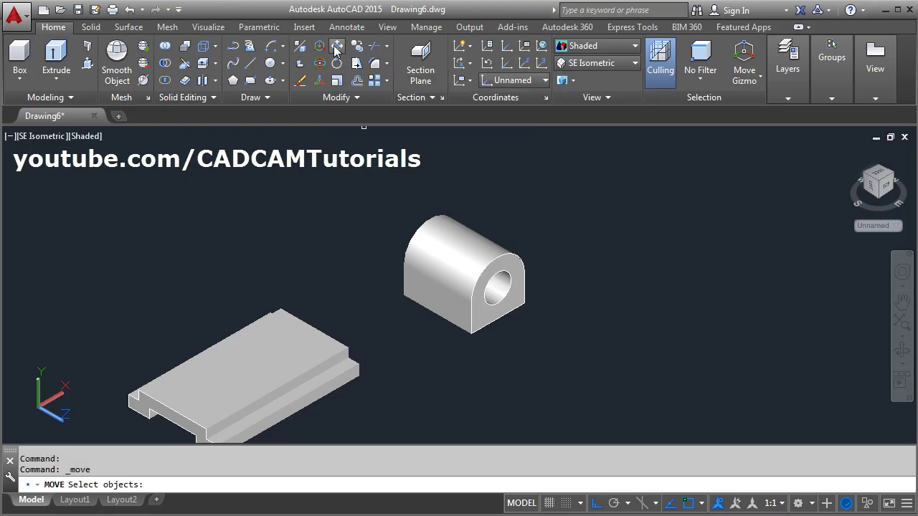
left_click(508, 300)
key("Return")
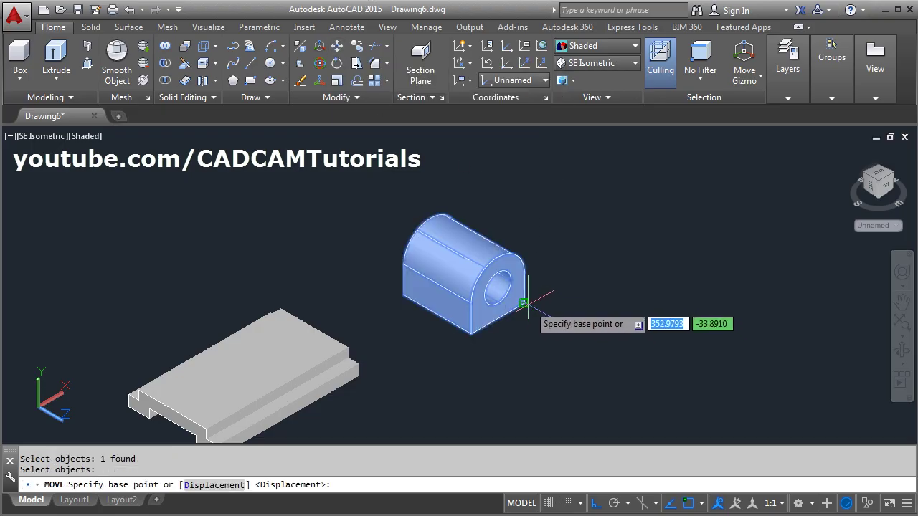
left_click(524, 303)
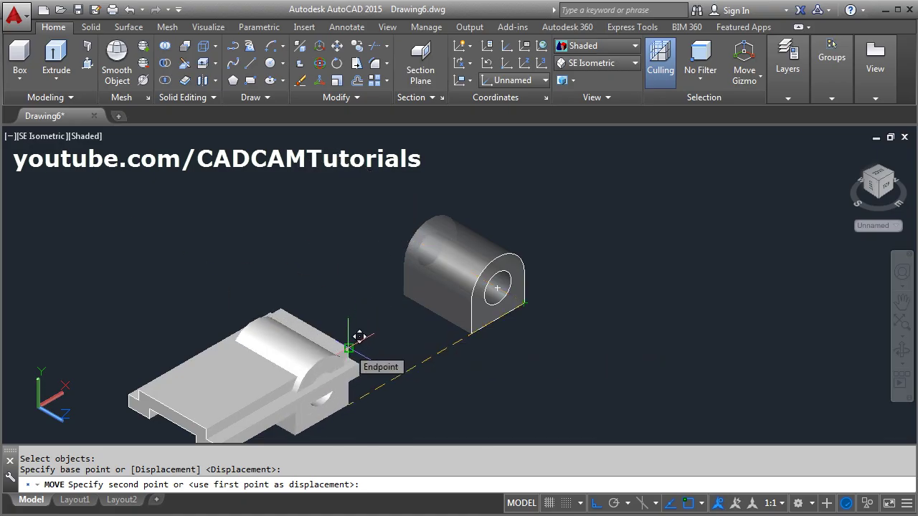
left_click(348, 347)
- Check the rib in the PDF and draw a 100-unit line extending the leftover outline's bottom edge toward the base's open end
mouse_move(433, 374)
middle_mouse_down()
mouse_move(488, 314)
mouse_move(548, 334)
middle_mouse_up()
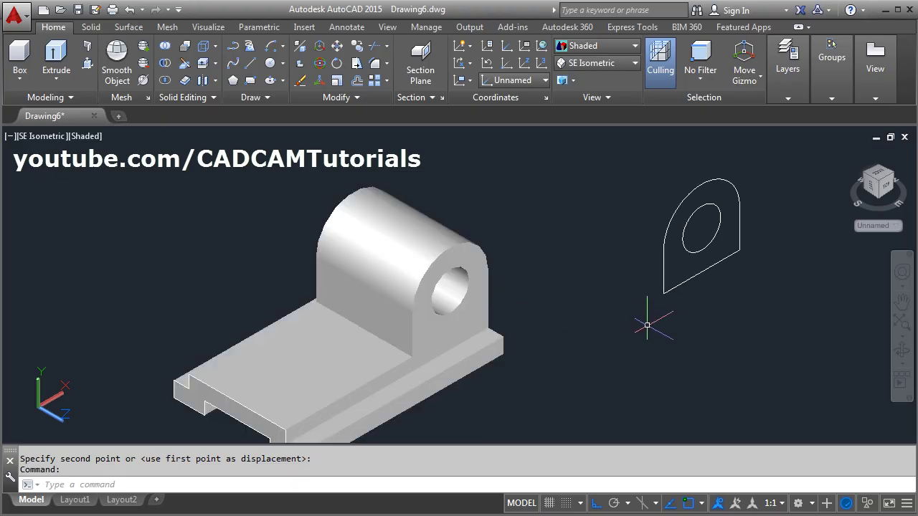
scroll(355, 402, "up", 3)
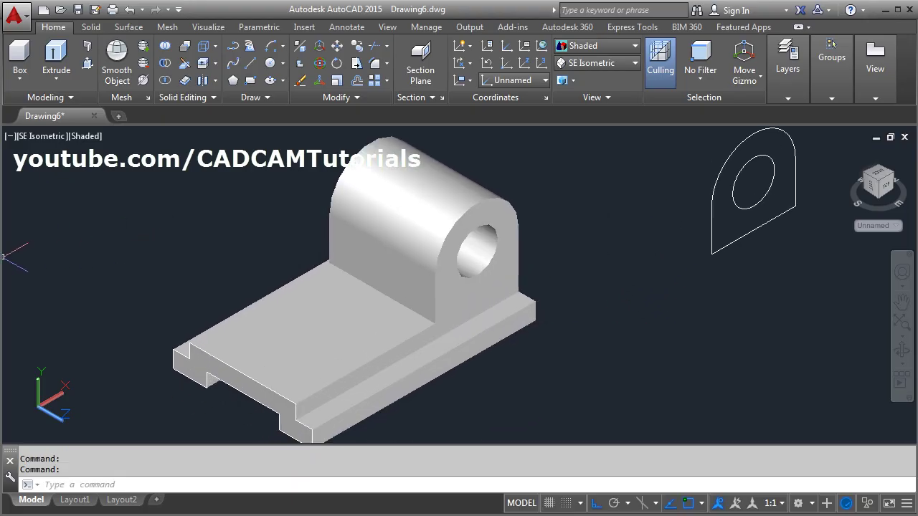
key("alt+Tab")
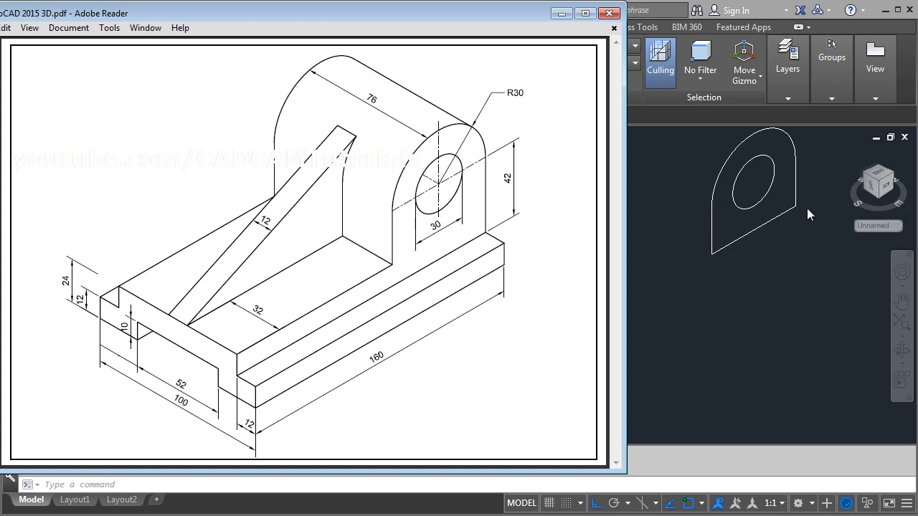
left_click(718, 280)
scroll(710, 273, "down", 2)
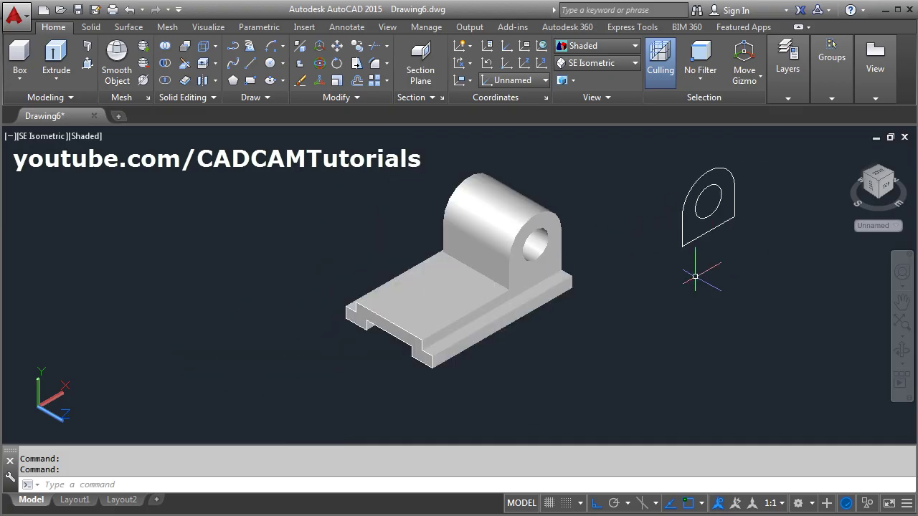
middle_click_drag(697, 266, 549, 319)
scroll(508, 287, "up", 3)
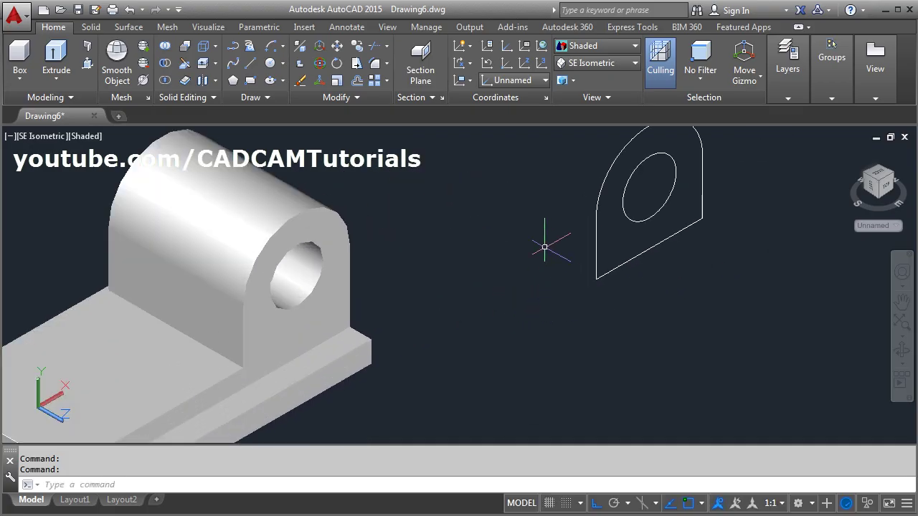
type("L")
key("Return")
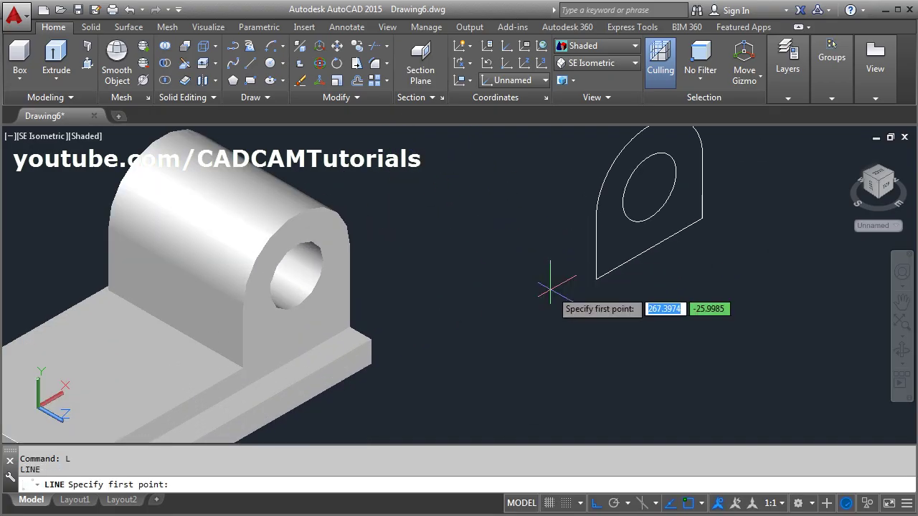
left_click(596, 280)
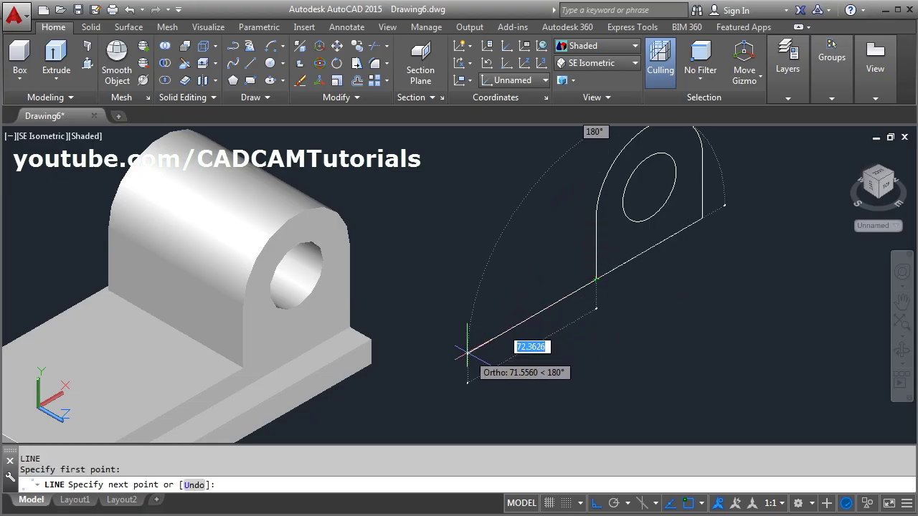
type("100")
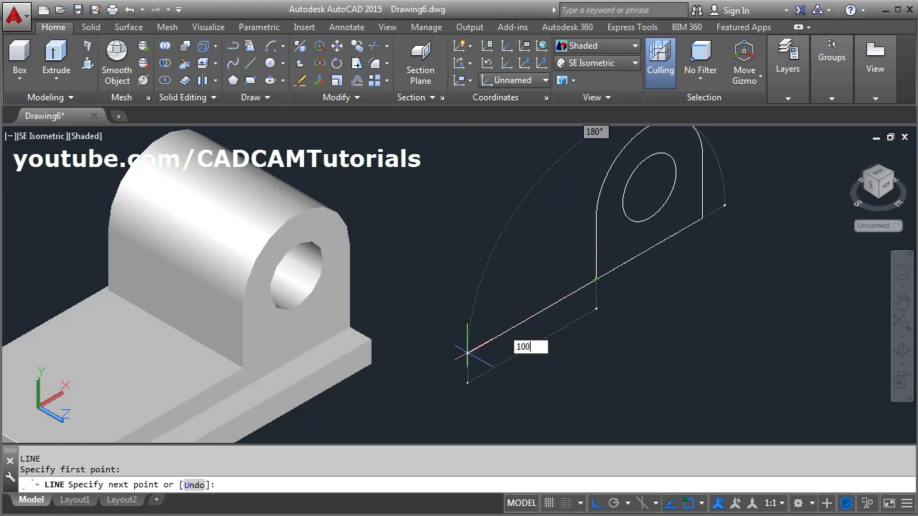
key("Return")
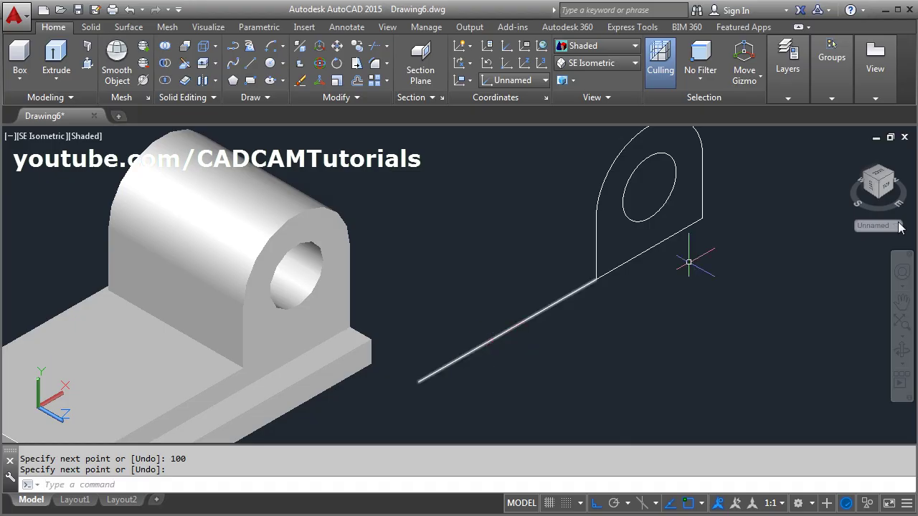
scroll(659, 309, "down", 2)
scroll(638, 311, "up", 2)
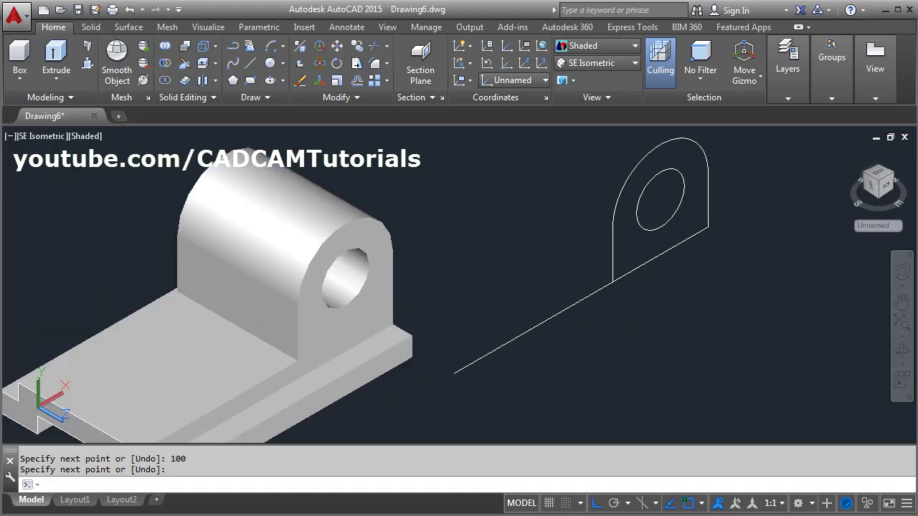
key("Return")
- Draw a line from the free end of the 100-unit line tangent to the outline's outer arc, with Ortho off
middle_click_drag(567, 358, 540, 381)
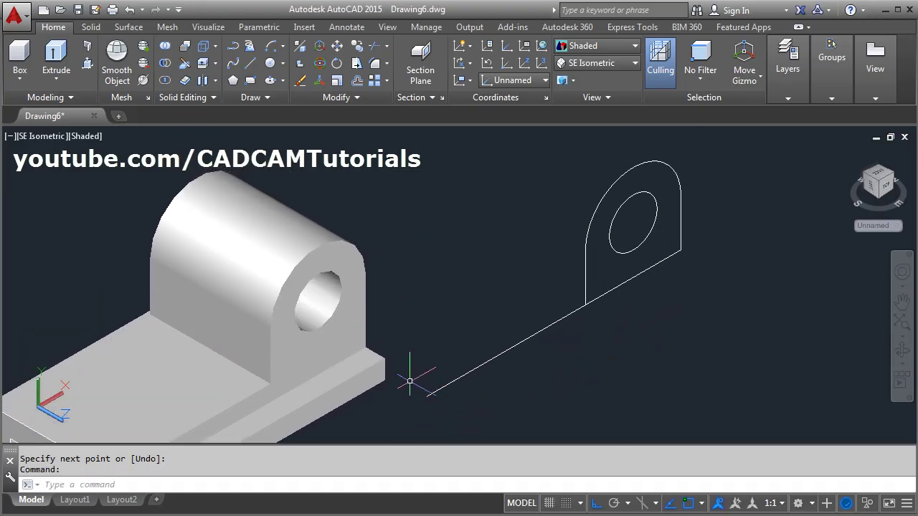
left_click(250, 67)
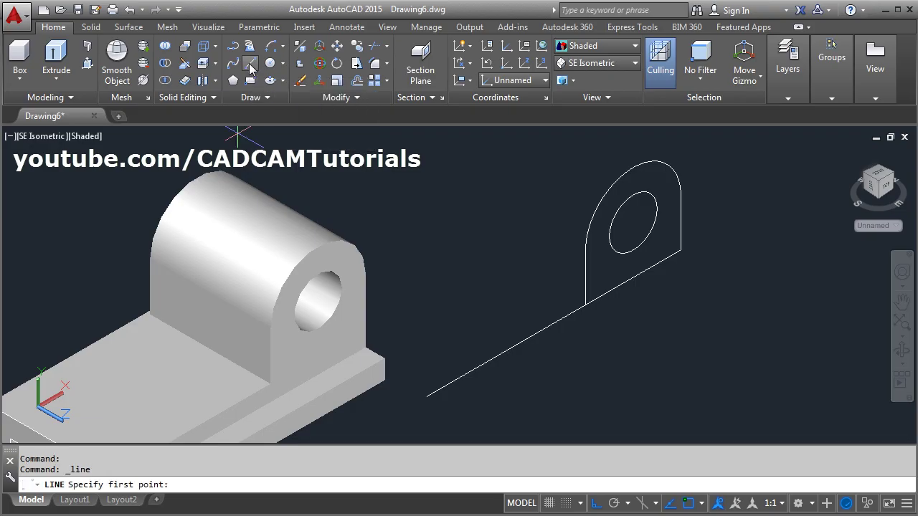
left_click(426, 395)
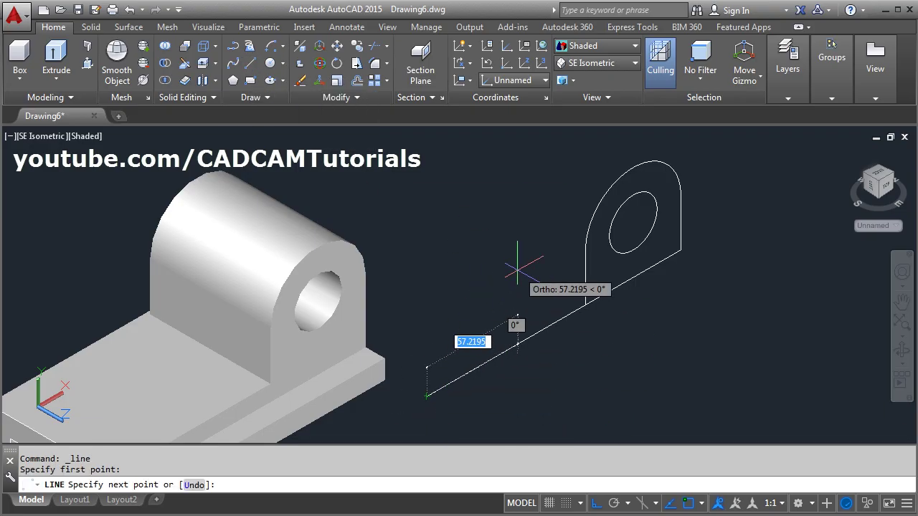
key("F8")
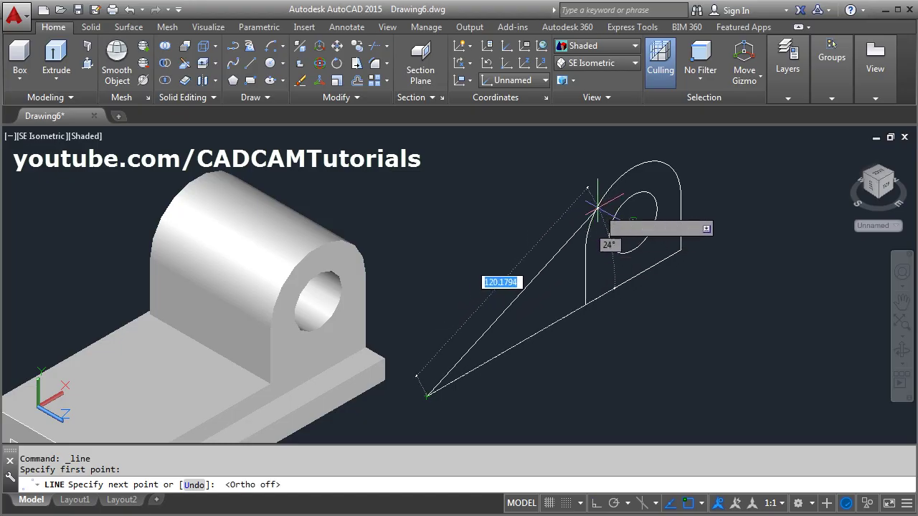
key("F8")
right_click(538, 185, "shift")
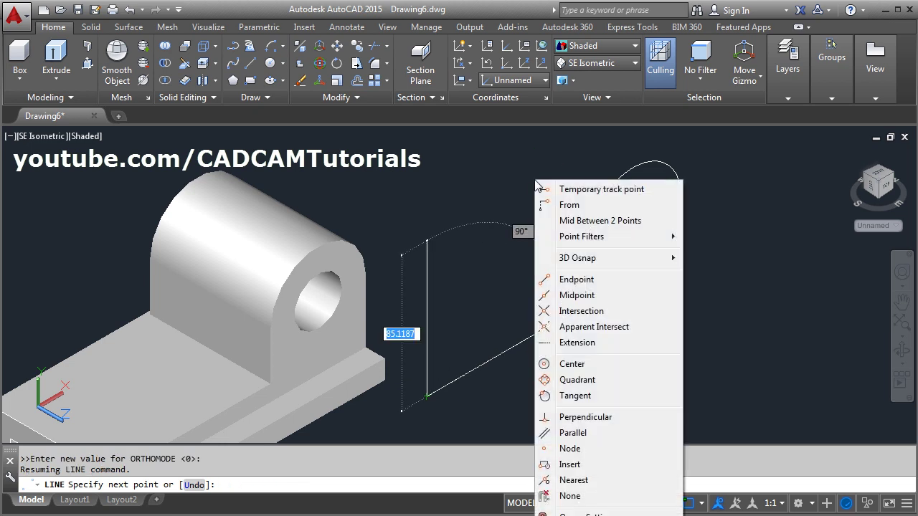
left_click(575, 397)
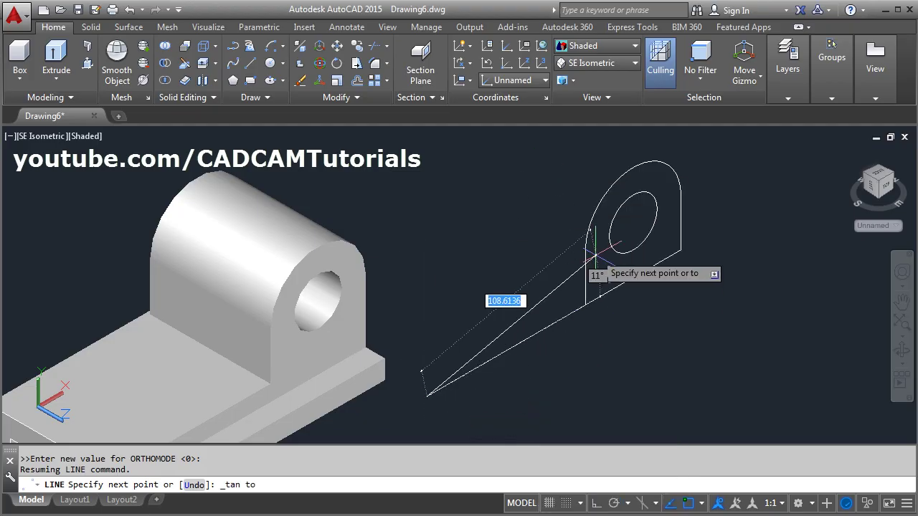
left_click(600, 190)
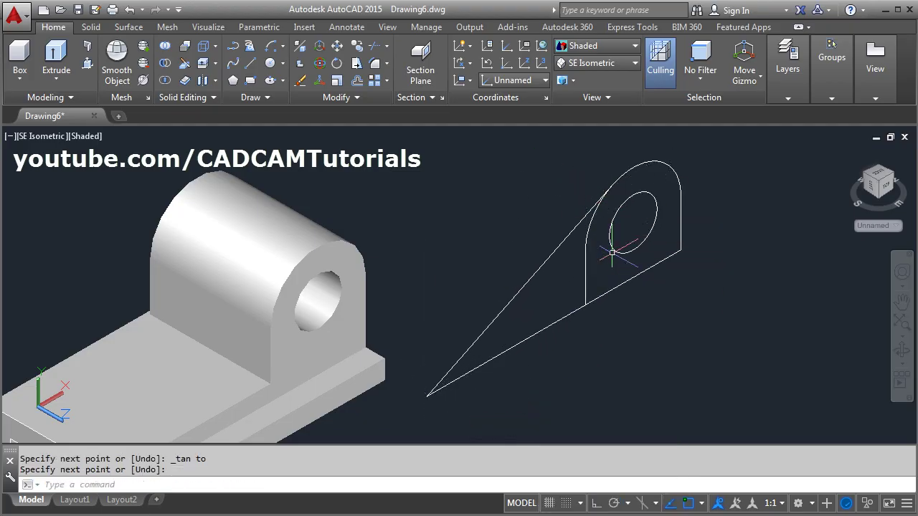
- Presspull the area between the sloping line, the bottom line and the outline 12 units toward the back
left_click(88, 65)
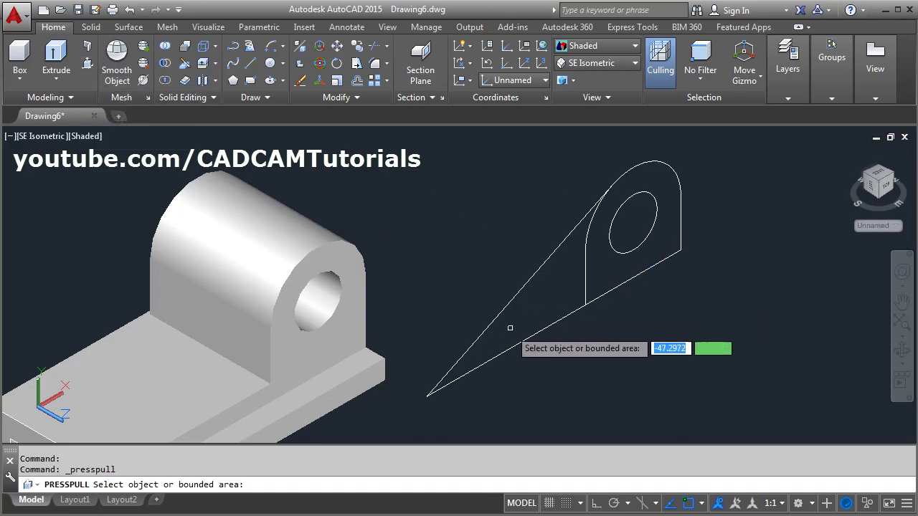
left_click(580, 272)
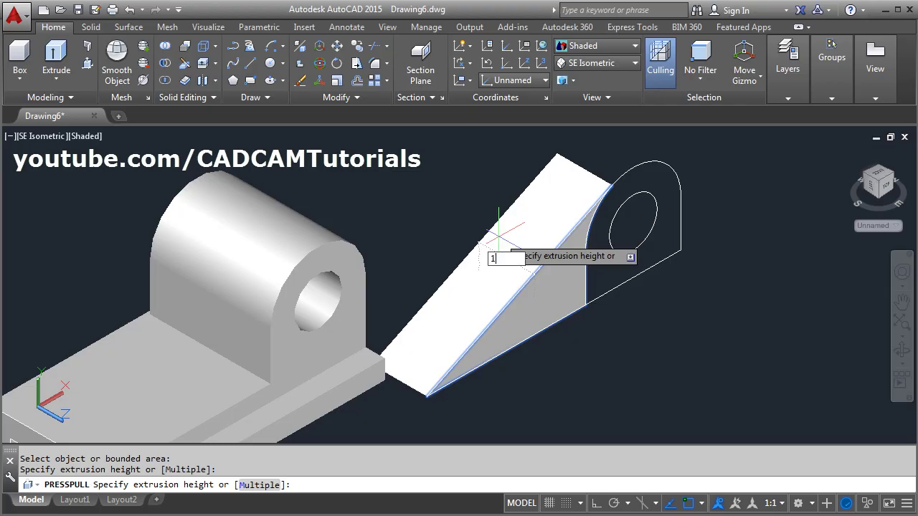
key("Return")
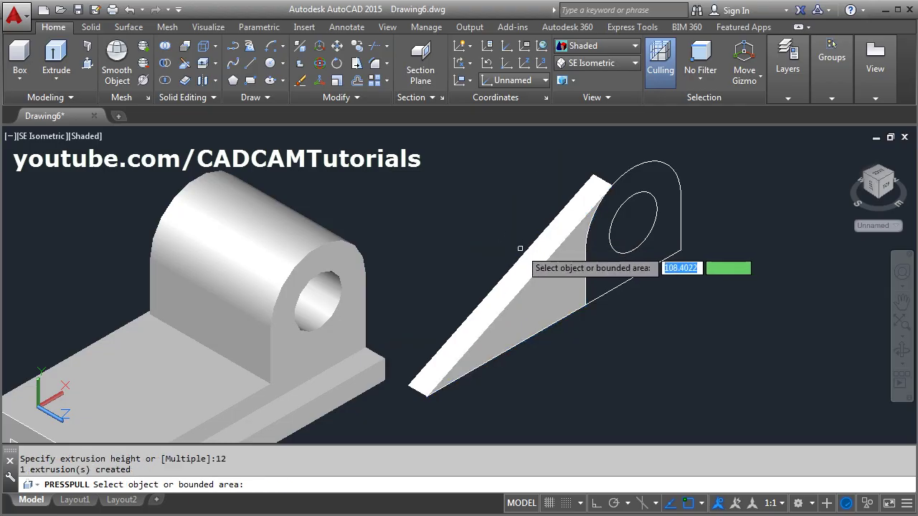
key("Return")
- Erase the leftover upright outline with its circle and the 100-unit bottom line beside the rib
scroll(664, 220, "down", 3)
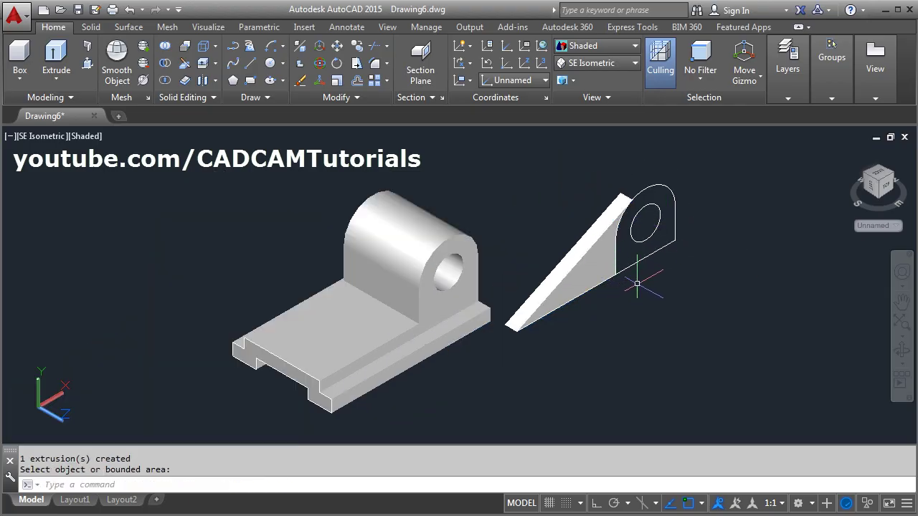
key("Return")
left_click(681, 263)
left_click(642, 167)
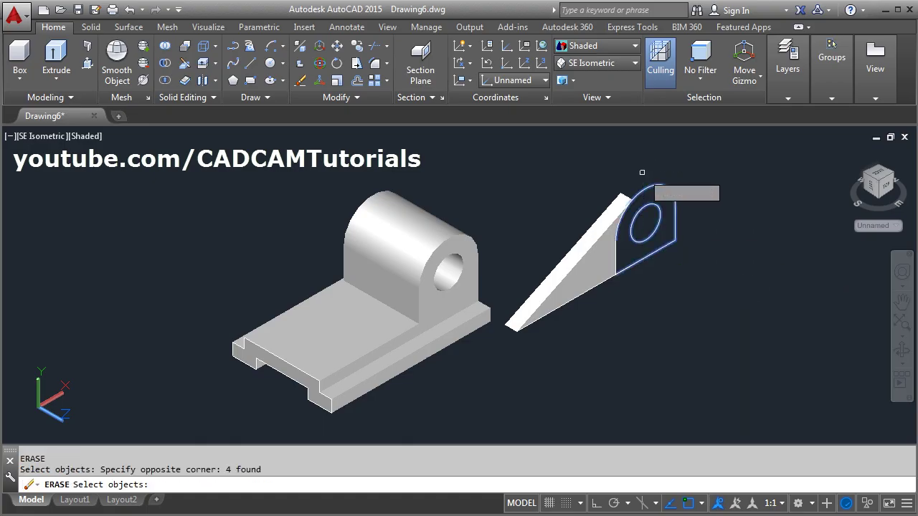
left_click(591, 289)
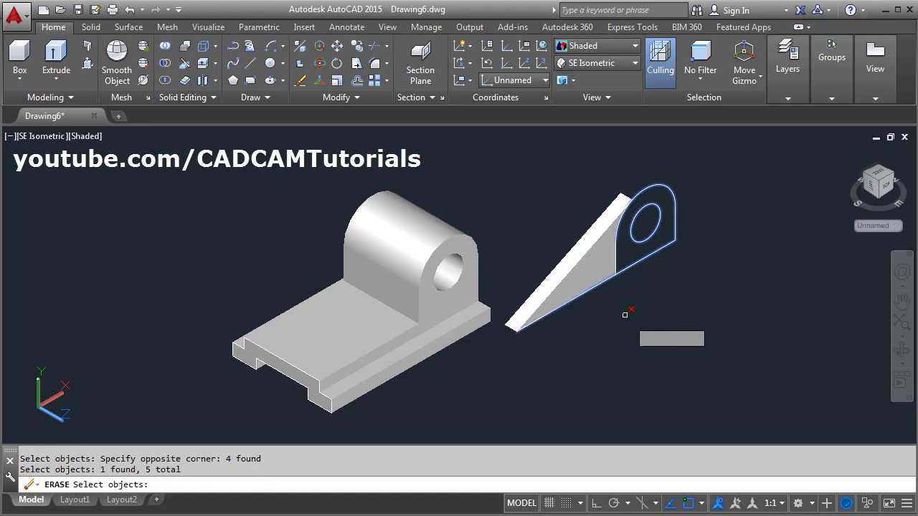
key("Return")
- Move the rib by the midpoint of its thin end's bottom edge onto the midpoint of the base's top front edge
middle_click_drag(568, 309, 605, 311)
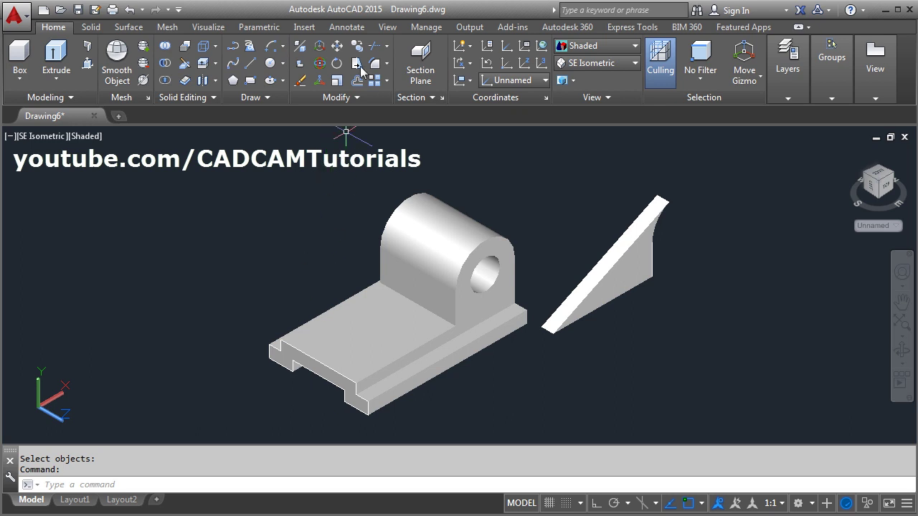
left_click(609, 287)
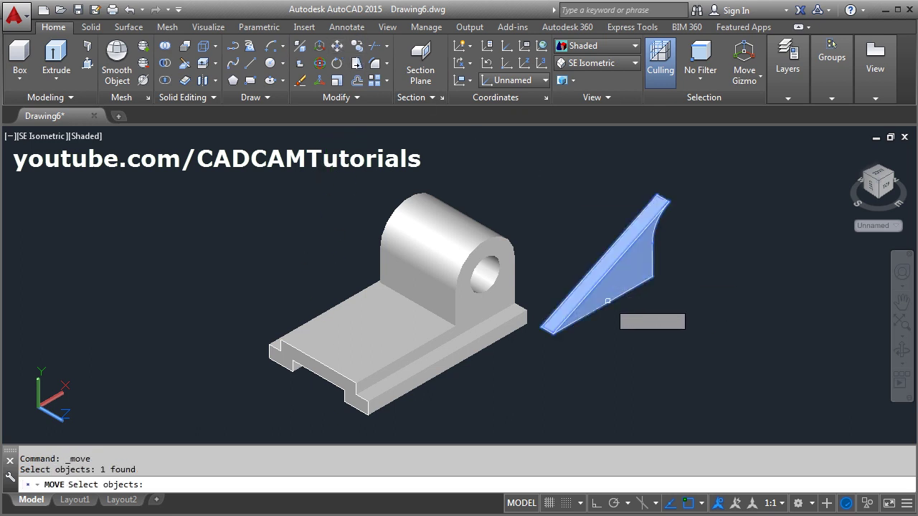
key("Return")
scroll(537, 341, "up", 4)
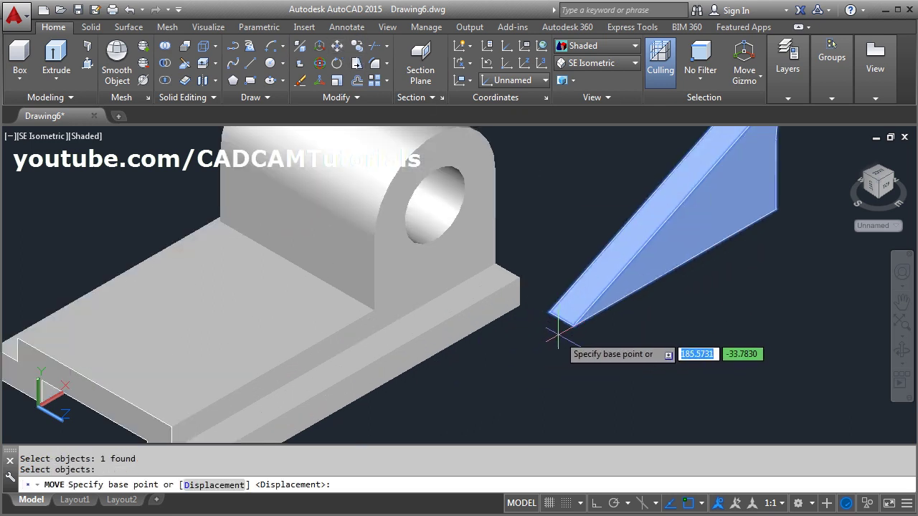
left_click(559, 318)
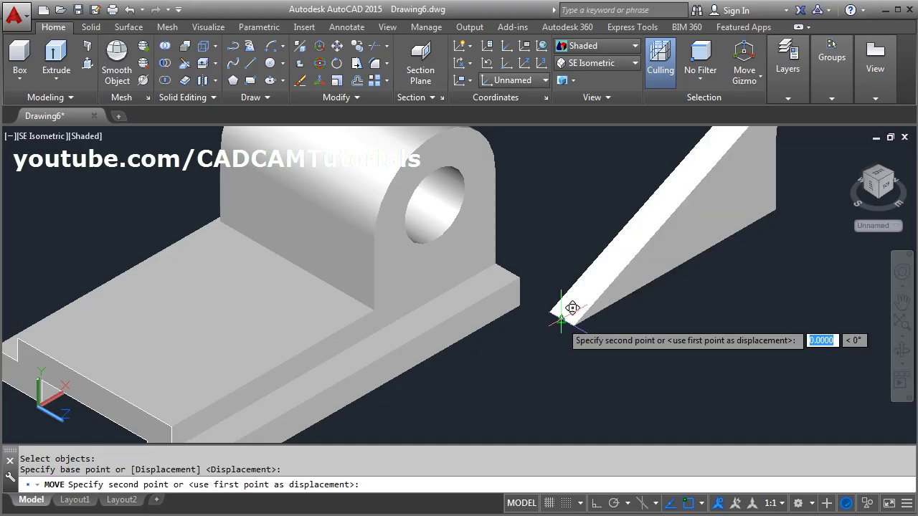
middle_click_drag(192, 350, 370, 297)
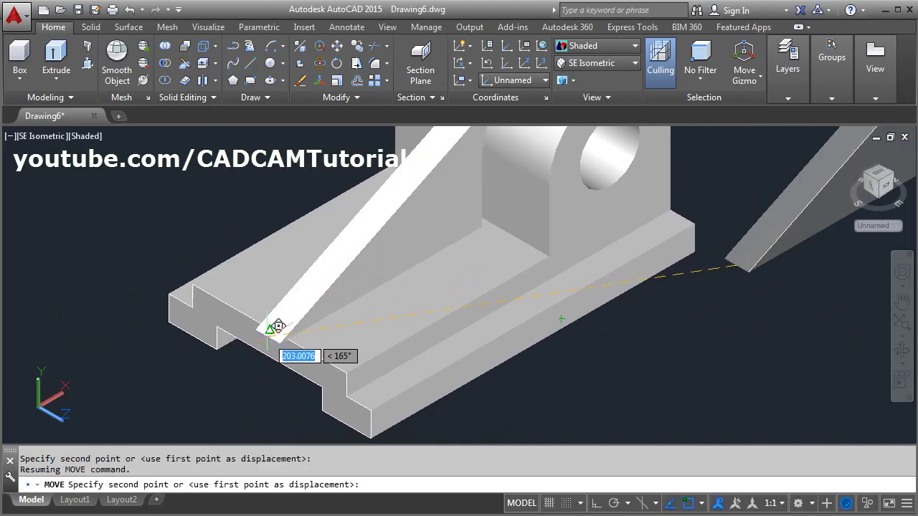
left_click(235, 334)
- Erase the two construction lines left where the rib was drawn
scroll(235, 333, "down", 3)
scroll(601, 371, "up", 1)
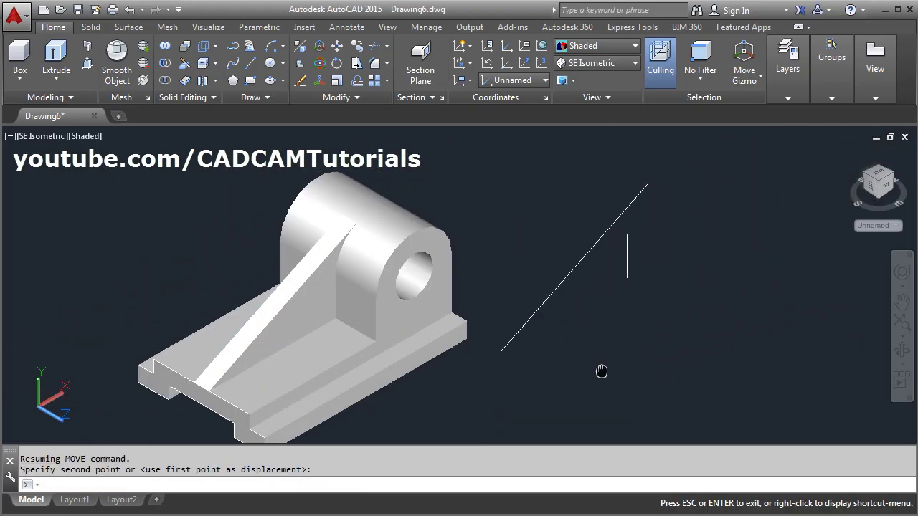
scroll(670, 335, "up", 1)
type("E")
key("Return")
left_click(676, 319)
left_click(552, 207)
key("Return")
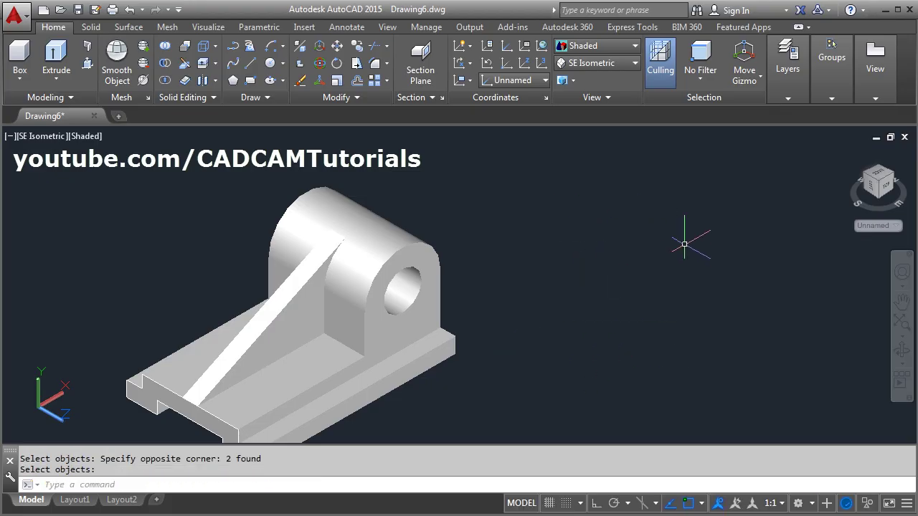
- Compare the assembled bracket with the dimensioned drawing in the Adobe Reader reference PDF
scroll(682, 244, "down", 2)
scroll(462, 283, "up", 1)
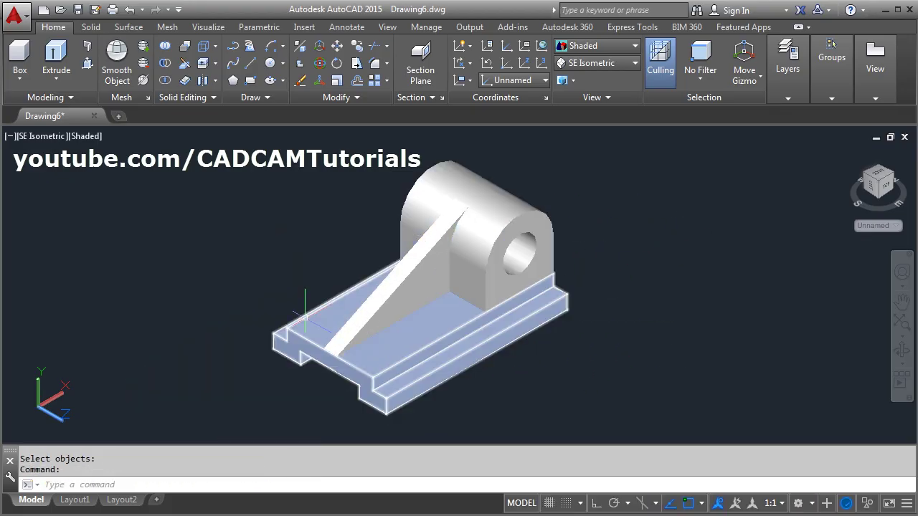
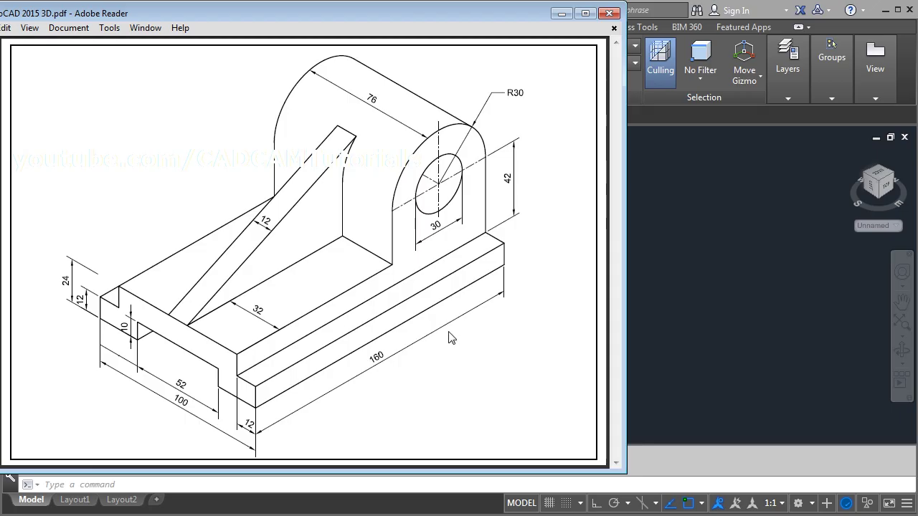
left_click(735, 248)
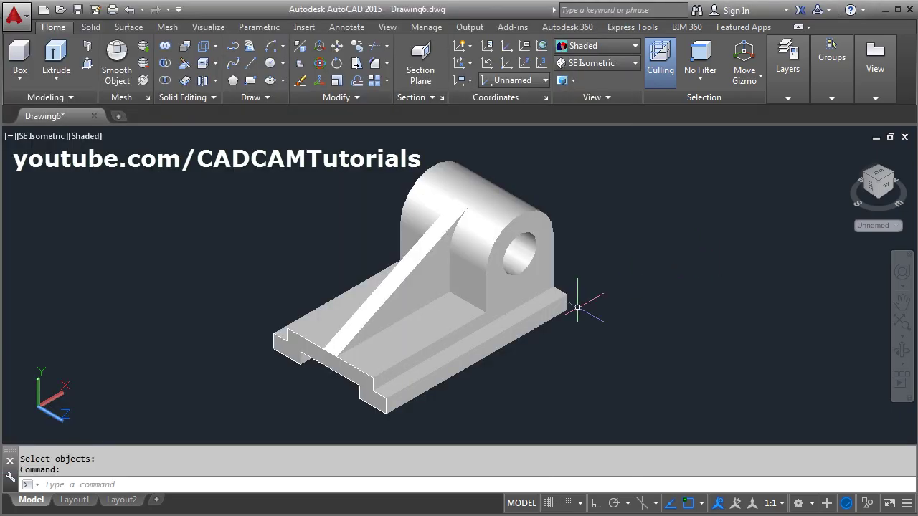
key("alt+Tab")
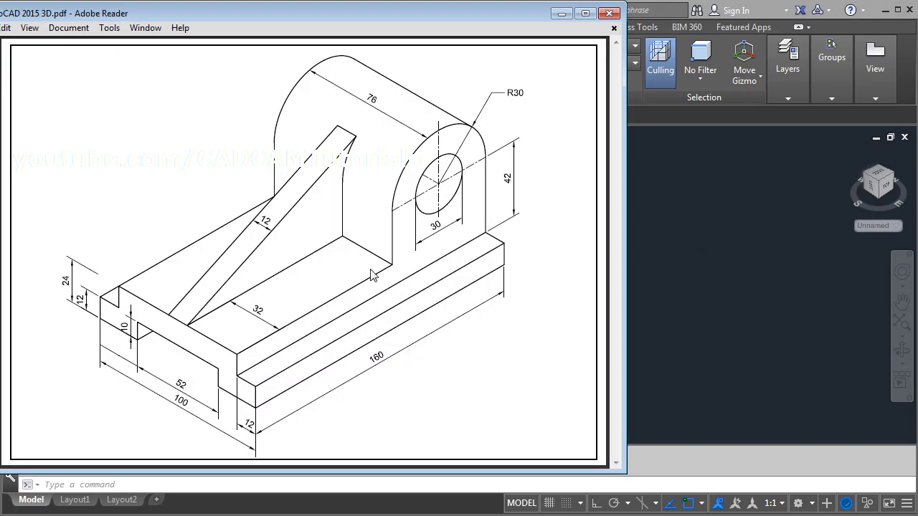
left_click(684, 327)
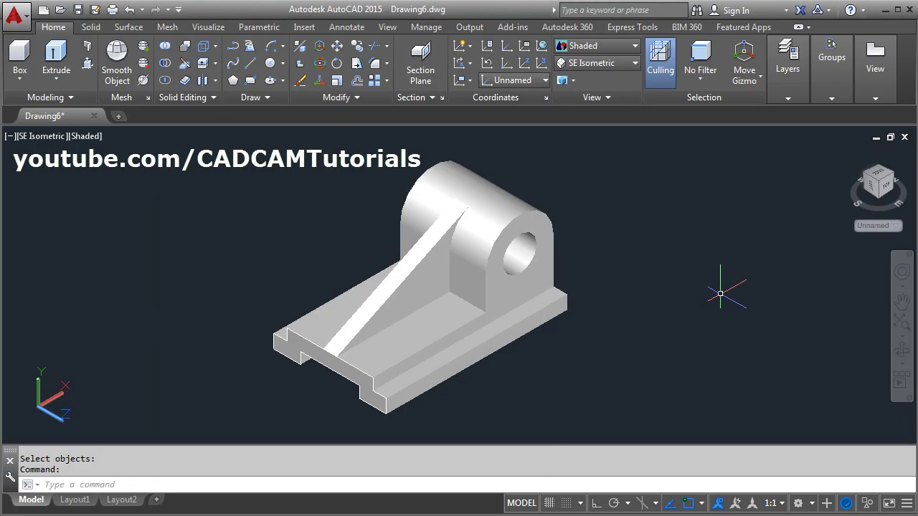
- Align the user coordinate system to the stepped front end face of the base
middle_click_drag(593, 302, 550, 307)
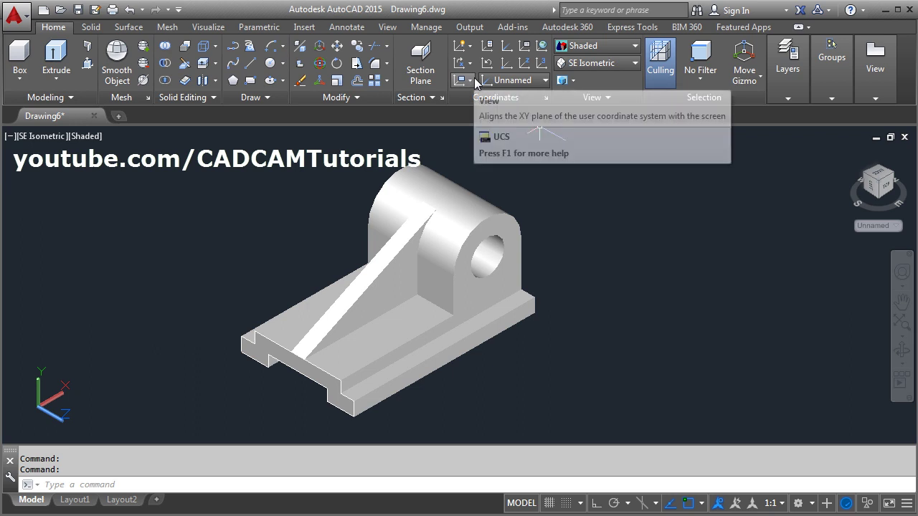
left_click(523, 81)
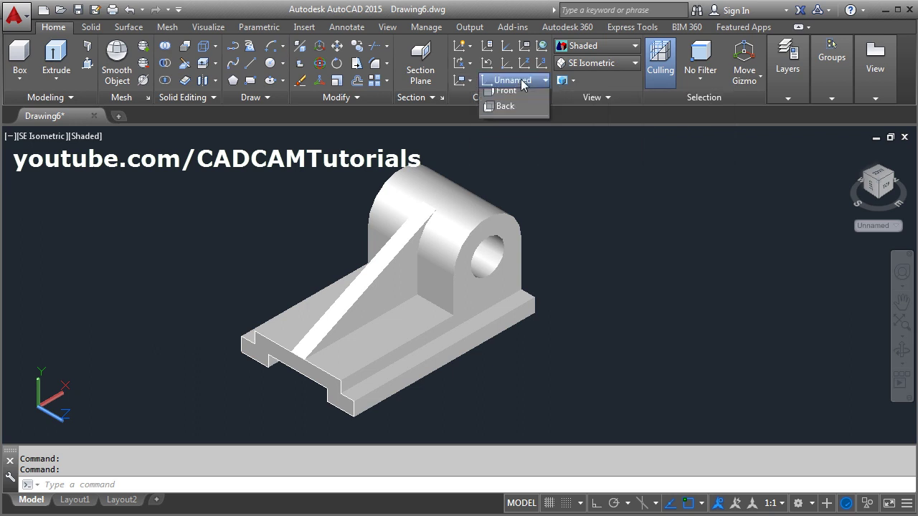
left_click(649, 207)
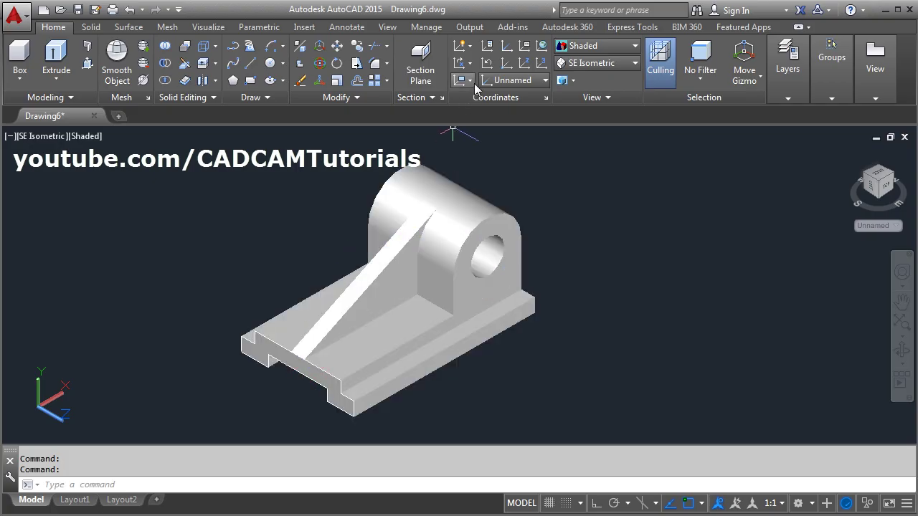
left_click(469, 81)
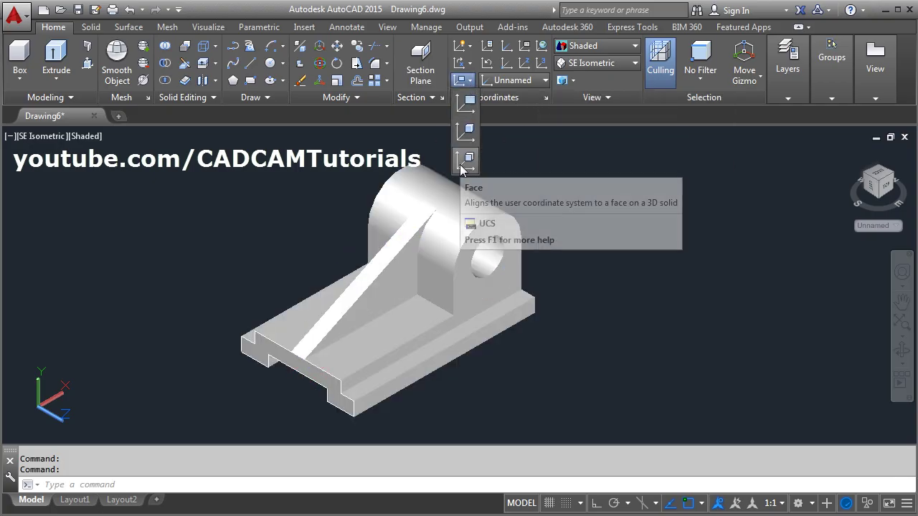
left_click(464, 161)
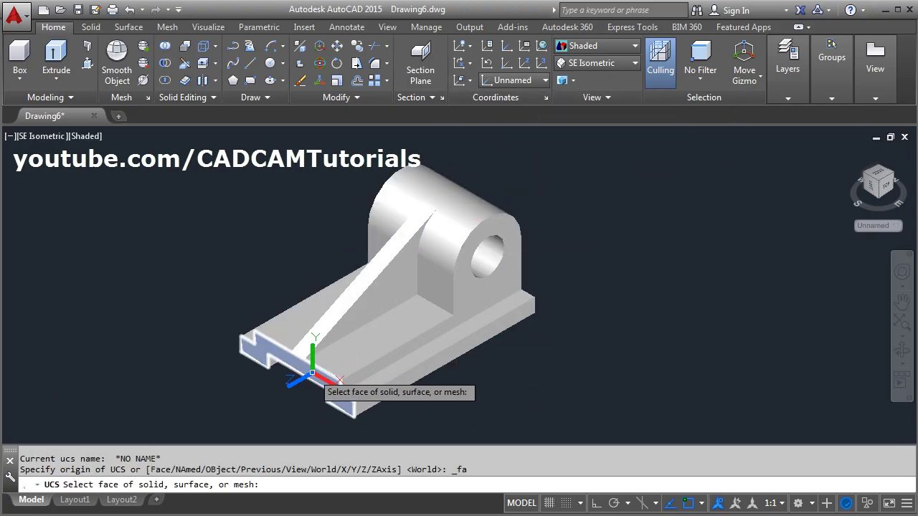
left_click(313, 380)
key("Return")
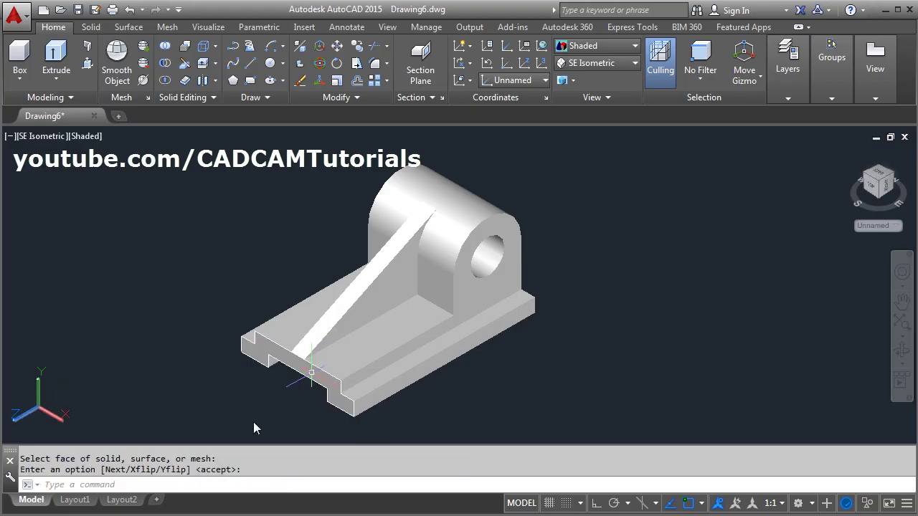
- Add a linear dimension for the height of the left flange on the base's front face, placed just outside its vertical edge
scroll(345, 289, "up", 3)
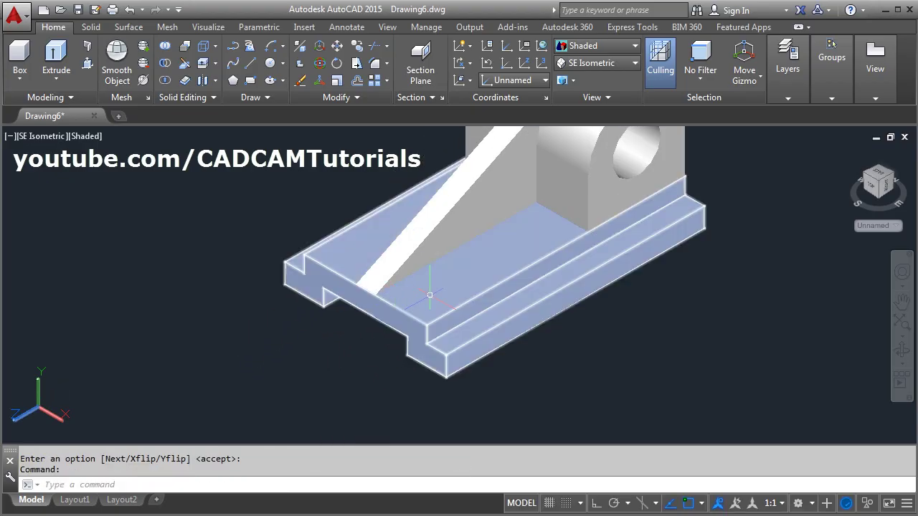
middle_click_drag(345, 289, 423, 358, "shift")
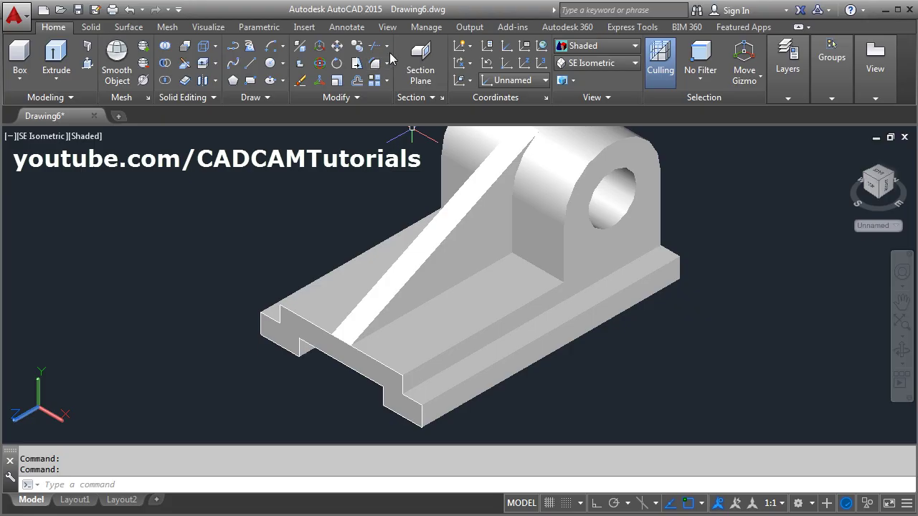
left_click(347, 28)
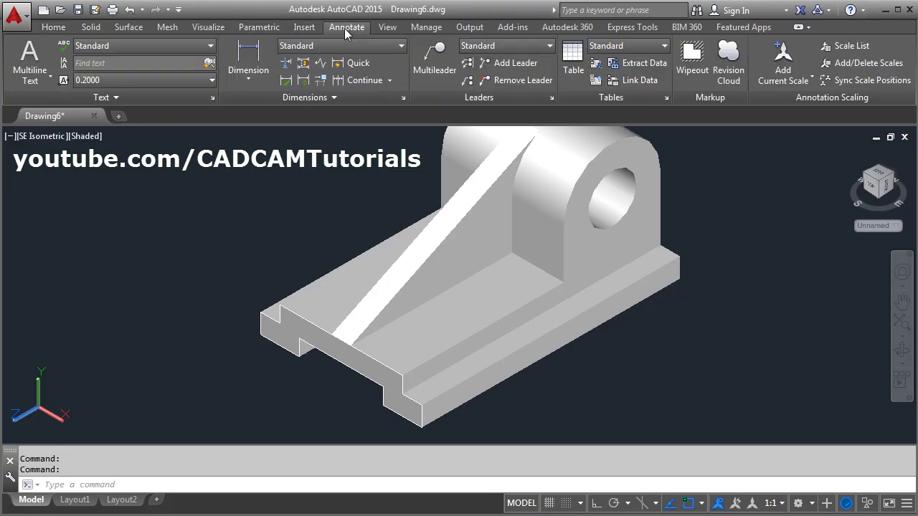
left_click(249, 60)
scroll(219, 320, "up", 2)
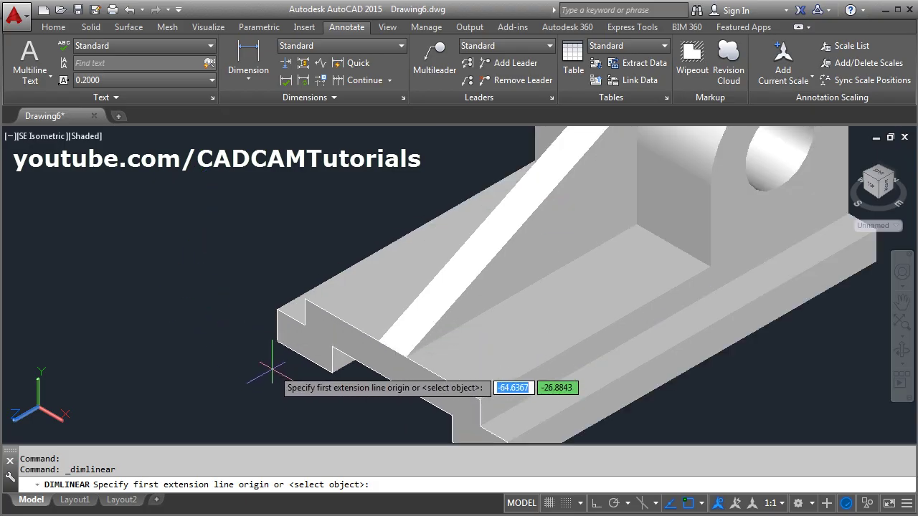
left_click(277, 339)
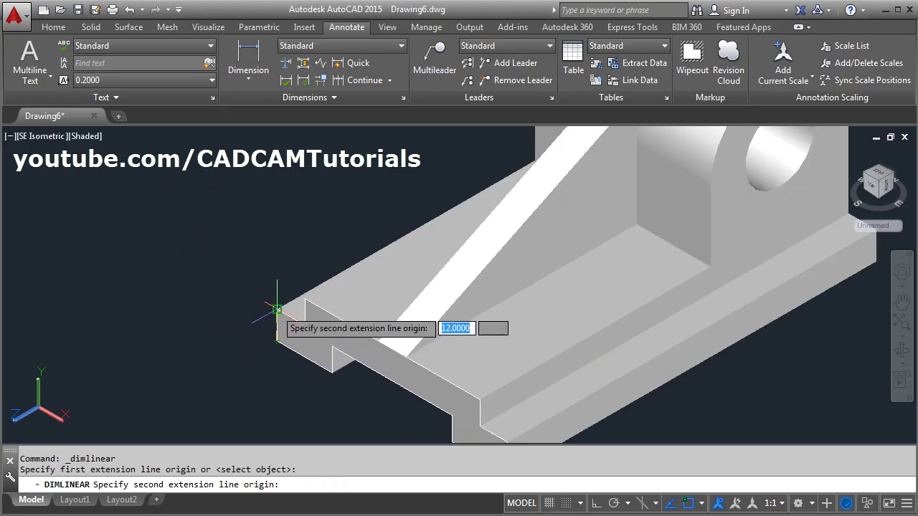
left_click(277, 309)
left_click(261, 312)
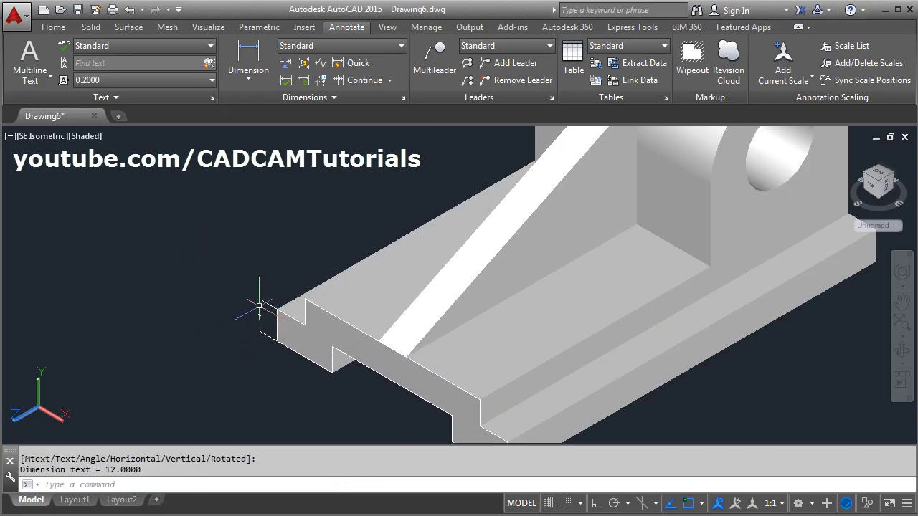
- Set the overall scale of the Standard dimension style to 10
scroll(204, 280, "up", 3)
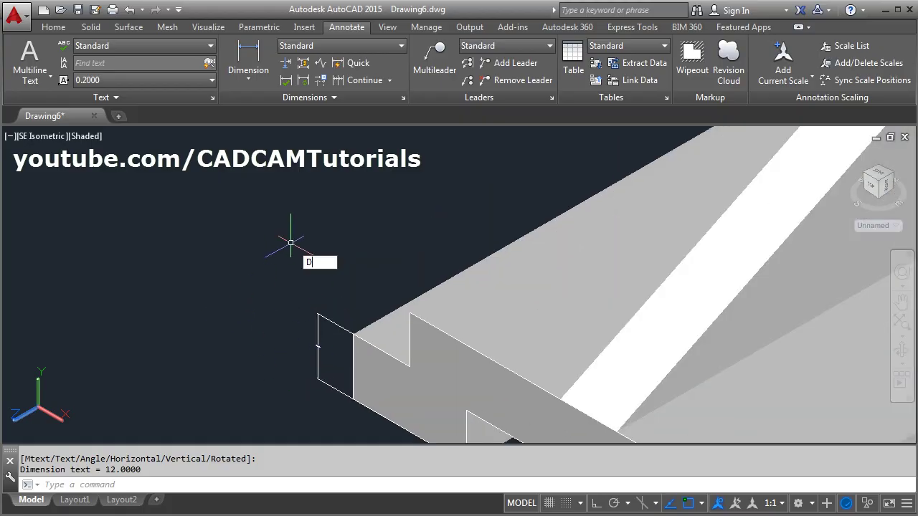
key("Return")
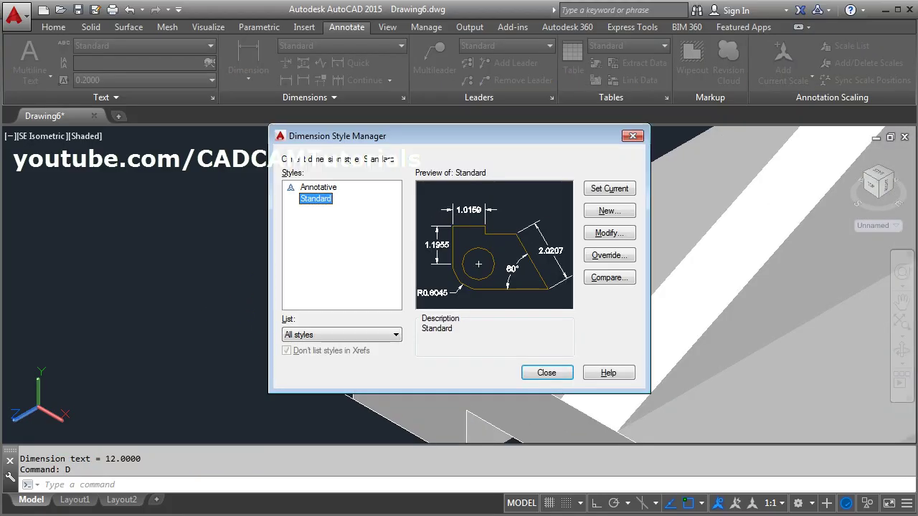
left_click(616, 235)
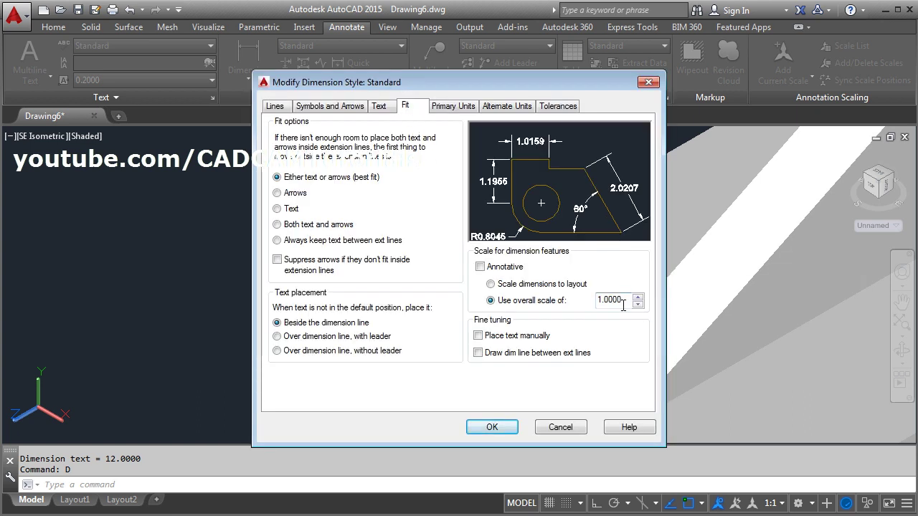
type("10")
left_click(494, 427)
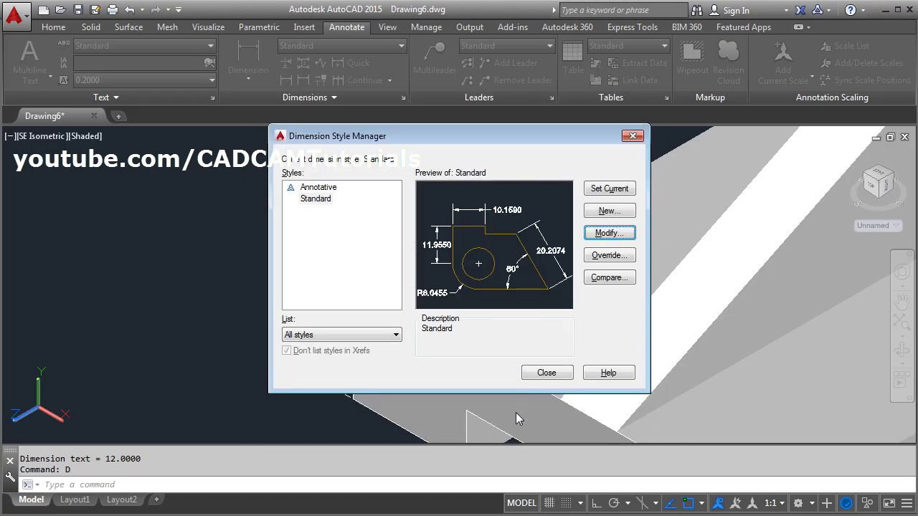
left_click(547, 373)
- Modify the Standard dimension style to draw the dimension line between extension lines and use a linear precision of 0
middle_click_drag(488, 409, 370, 230)
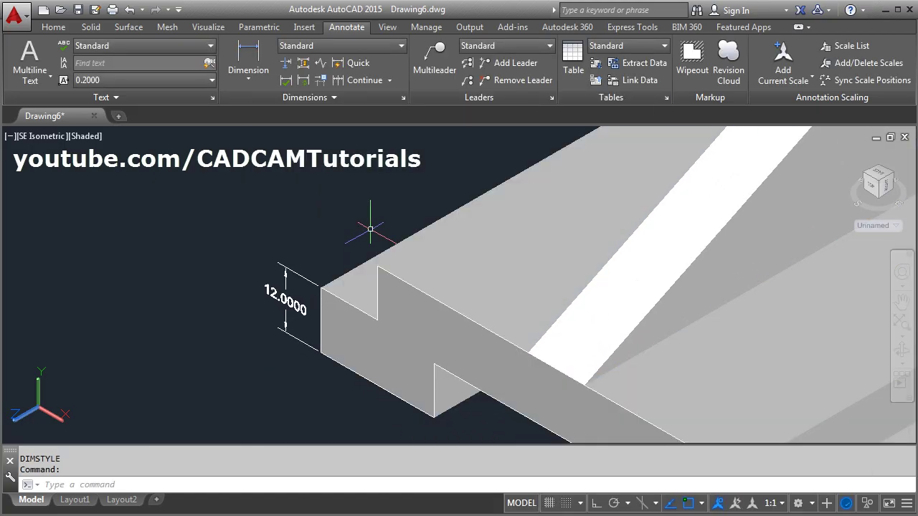
type("d")
key("Return")
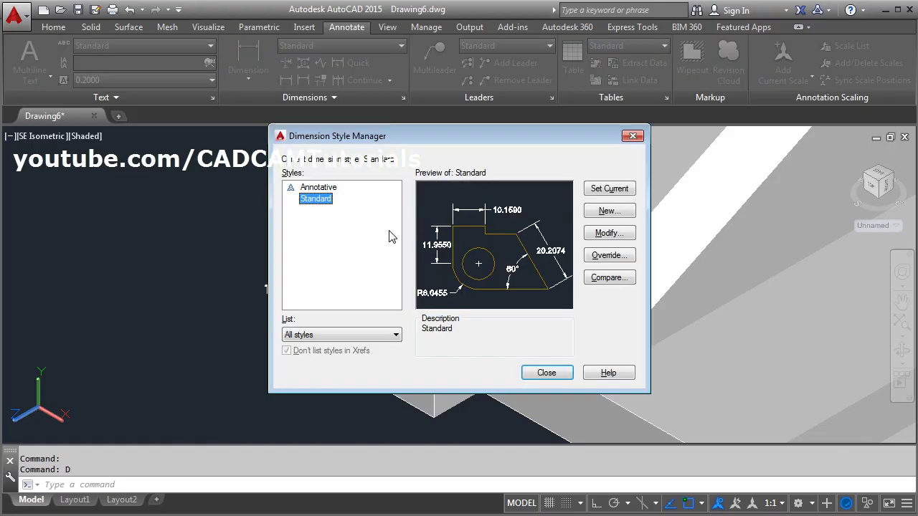
left_click(610, 233)
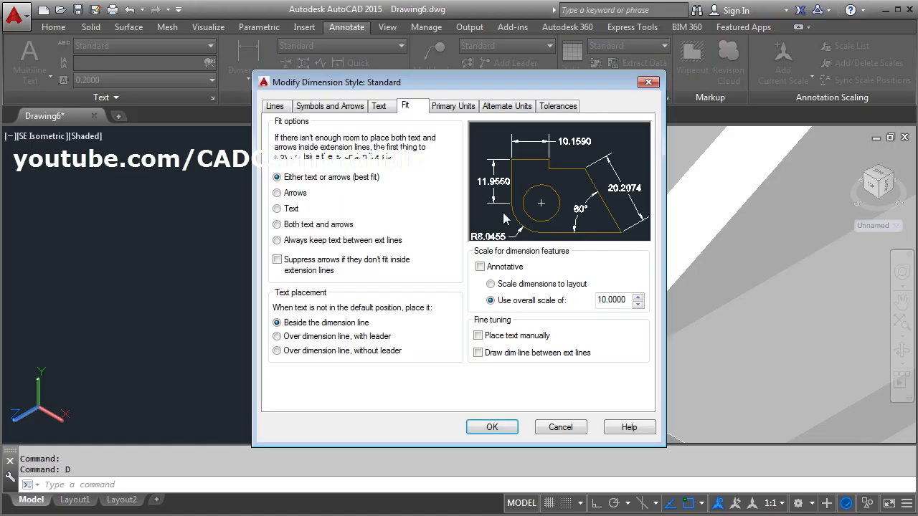
left_click(488, 354)
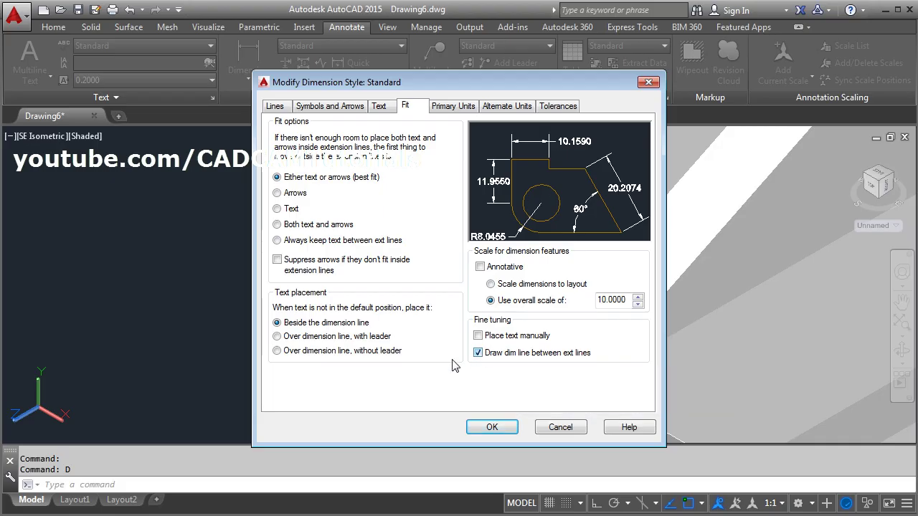
left_click(454, 108)
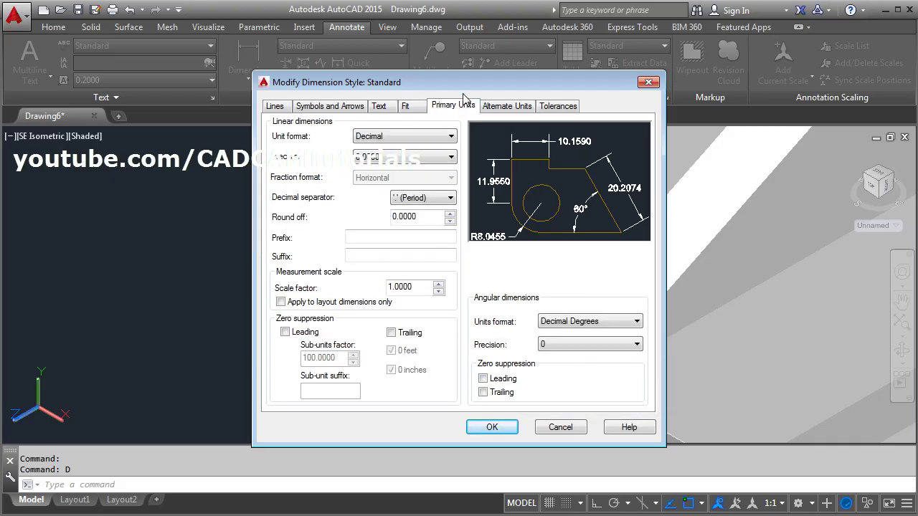
left_click(398, 158)
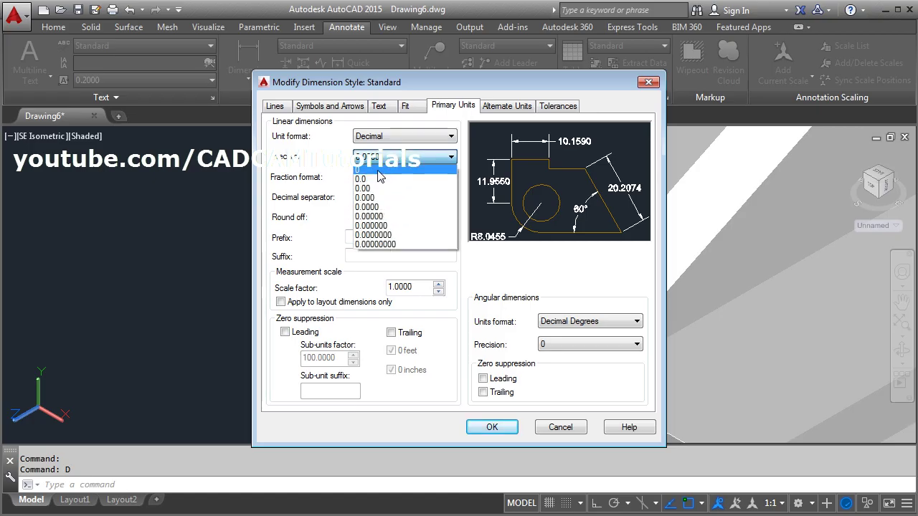
left_click(379, 170)
- Set the style's vertical text placement to Above and its text alignment to ISO standard, and apply the changes
left_click(380, 107)
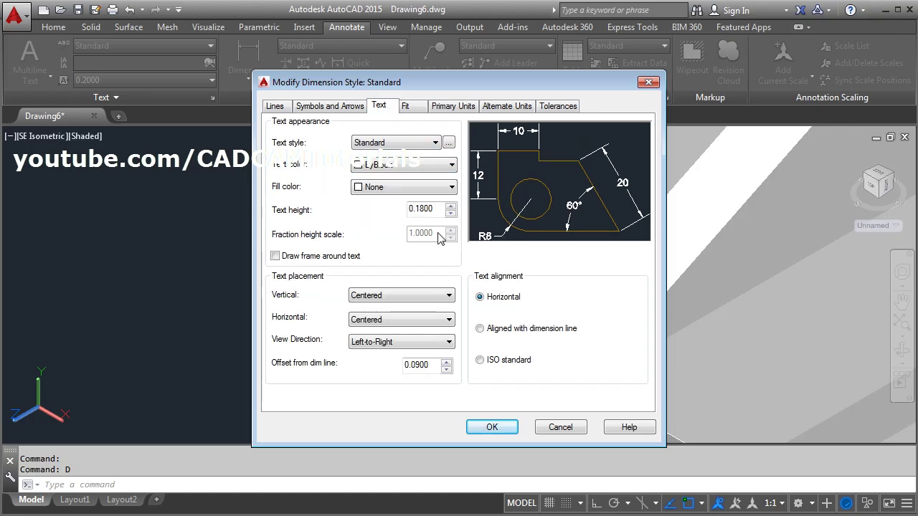
left_click(375, 295)
left_click(373, 317)
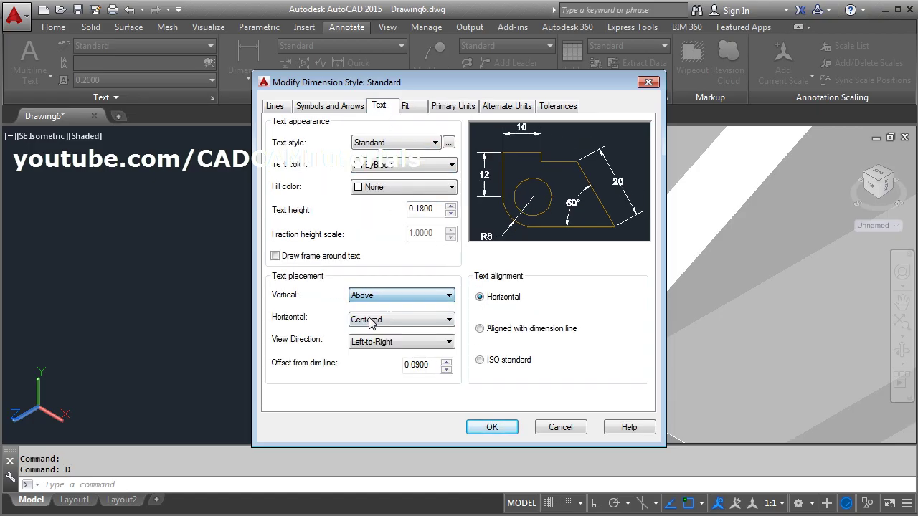
left_click(482, 361)
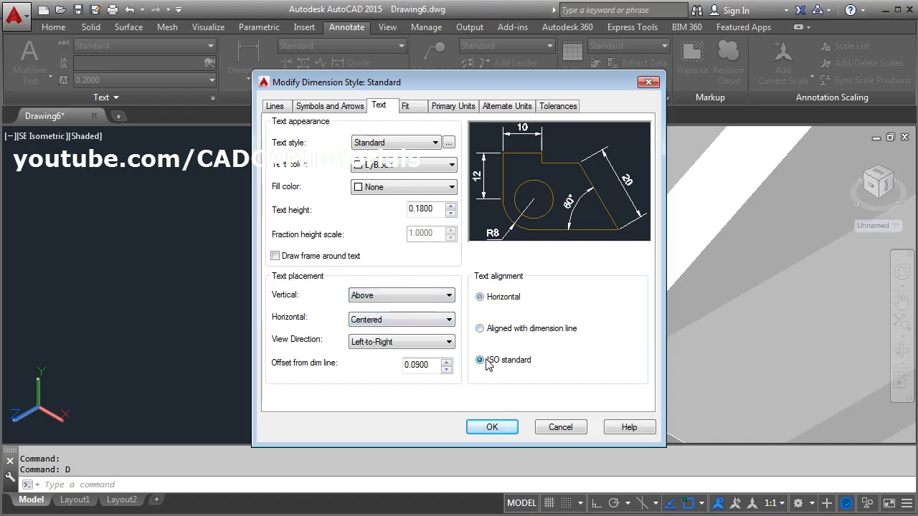
left_click(500, 430)
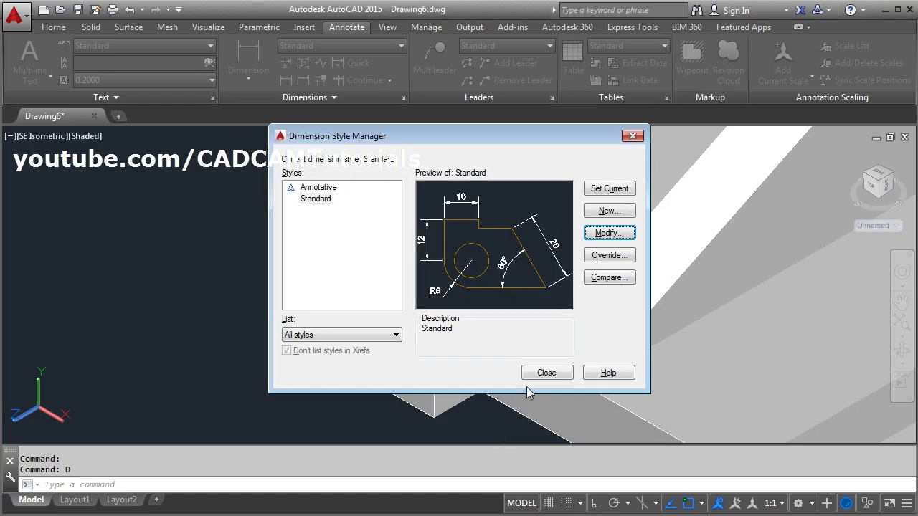
left_click(550, 373)
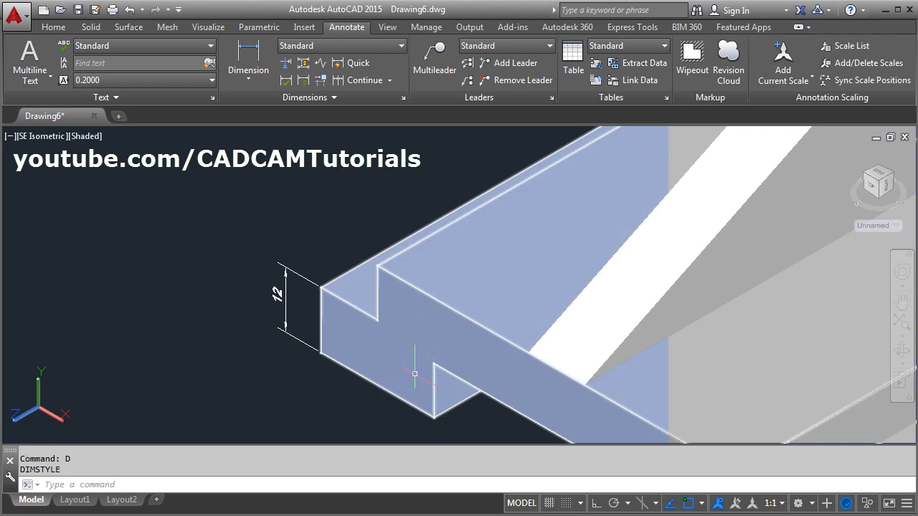
- Set the overall scale of the Standard dimension style to 15 and apply the change
scroll(423, 362, "down", 5)
scroll(315, 340, "up", 2)
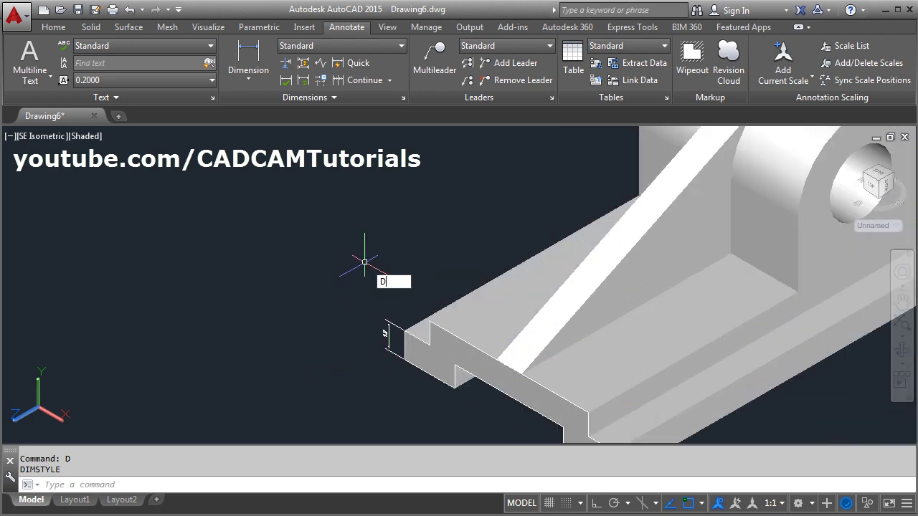
key("Return")
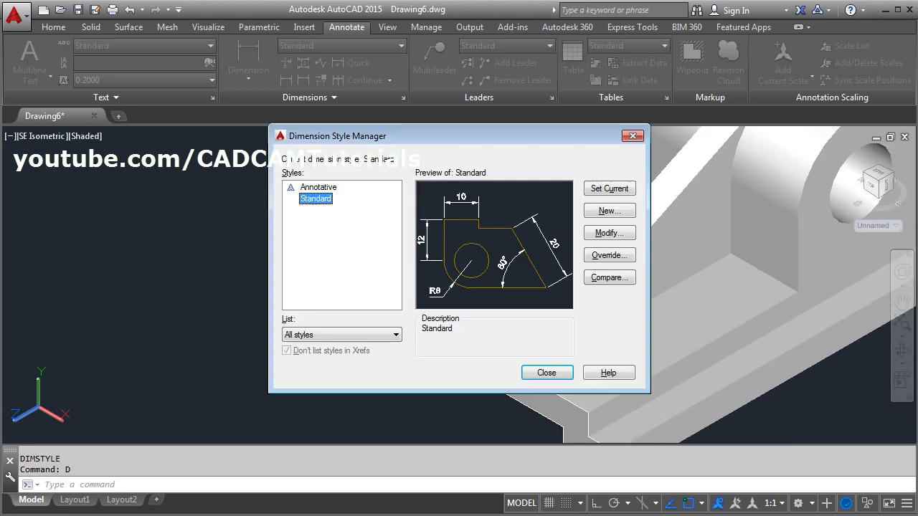
left_click(614, 236)
left_click(406, 106)
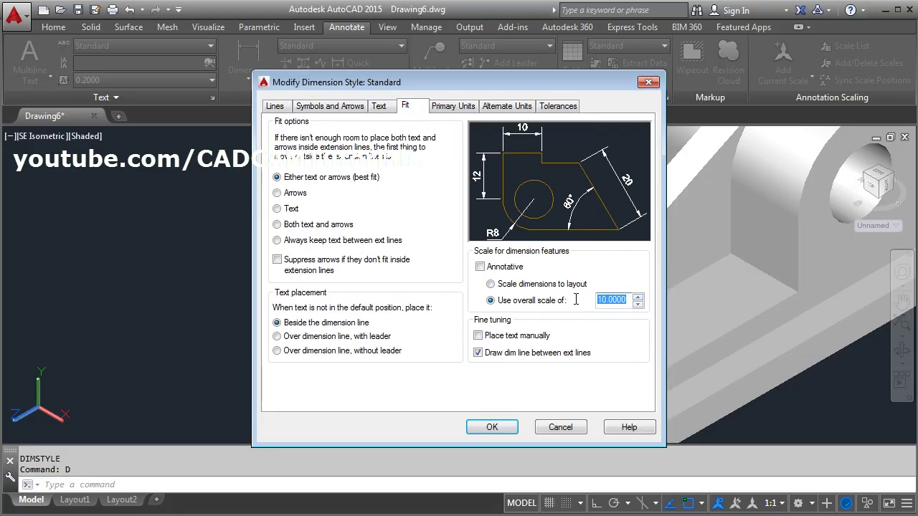
type("15")
key("Tab")
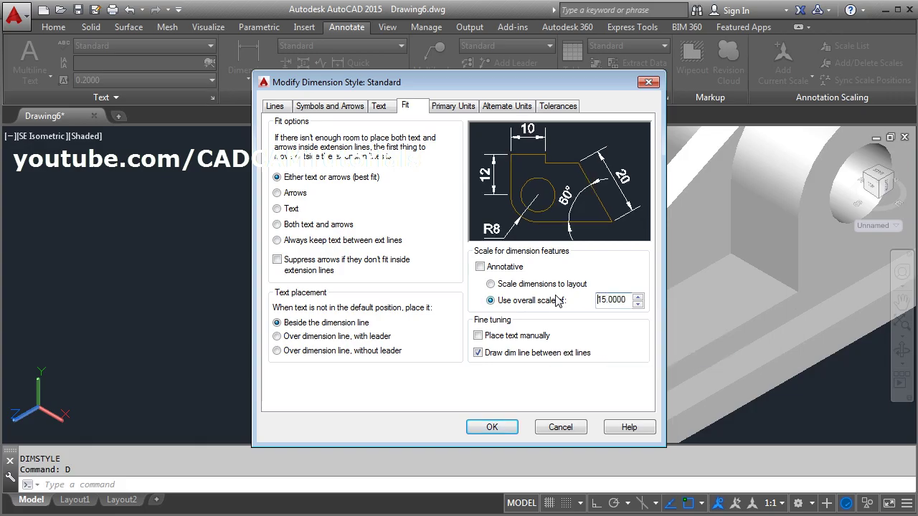
left_click(492, 427)
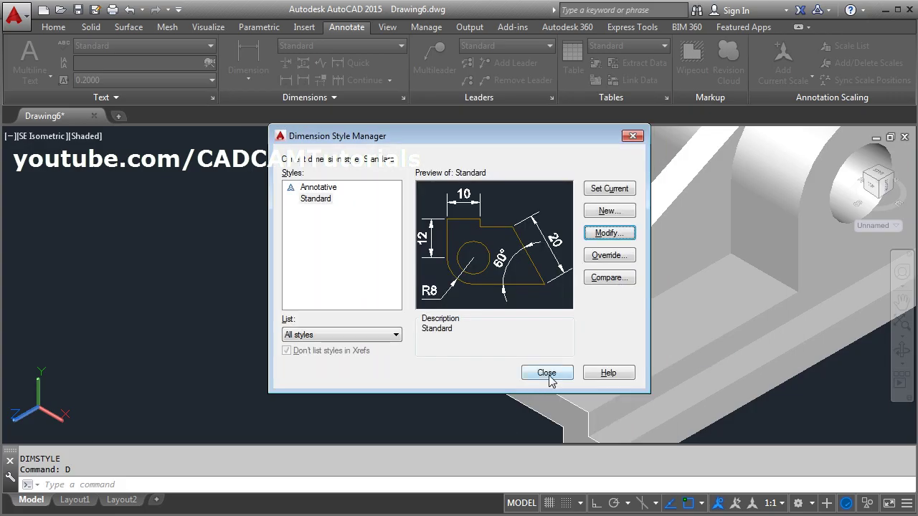
left_click(547, 374)
- Add a vertical linear dimension for the base's full height on its front face, placed outside the 12 mm flange dimension
scroll(414, 327, "down", 4)
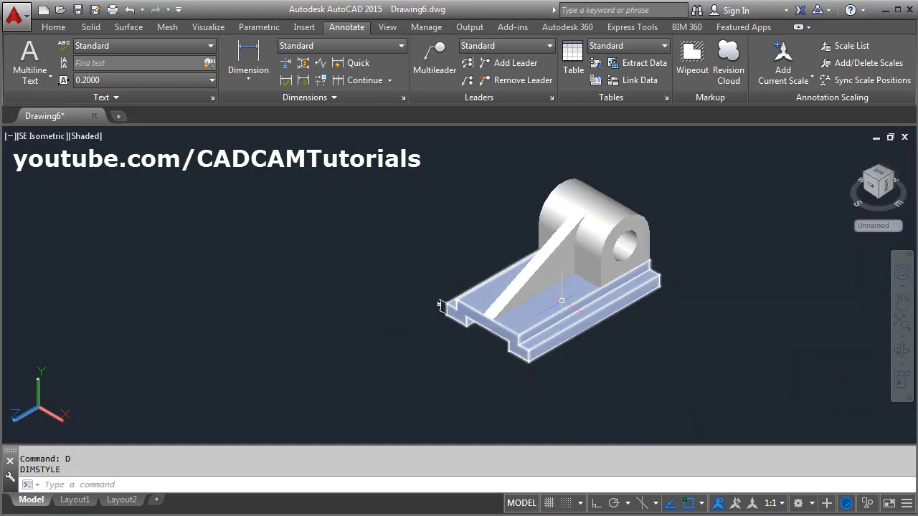
scroll(423, 309, "up", 2)
middle_click_drag(670, 290, 592, 324)
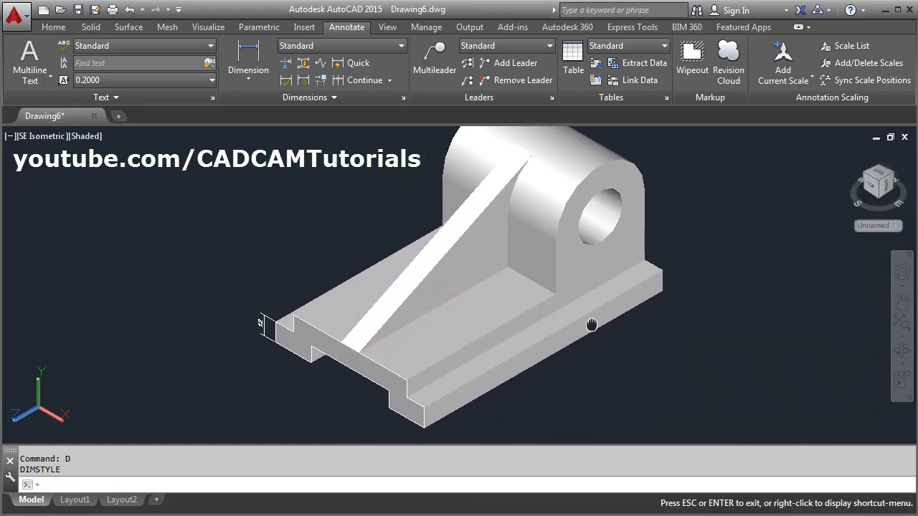
scroll(440, 294, "up", 5)
middle_click_drag(440, 294, 220, 399)
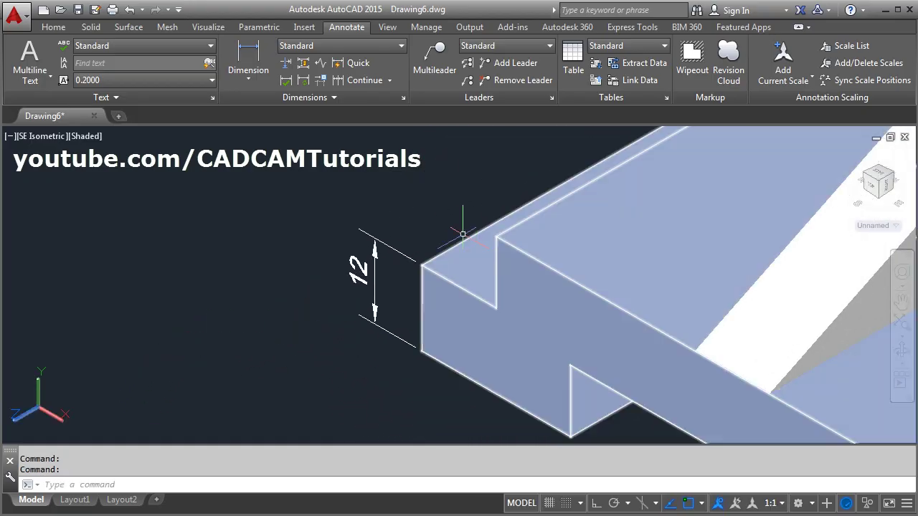
left_click(240, 55)
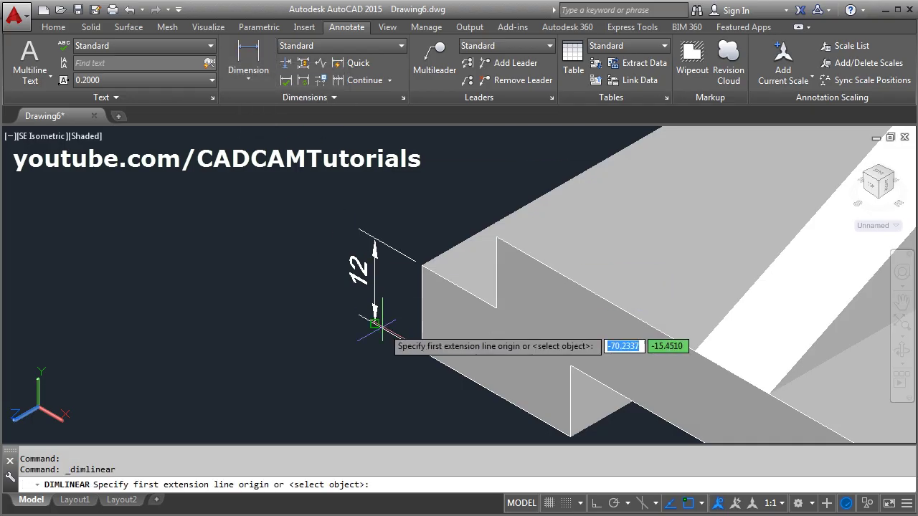
left_click(421, 351)
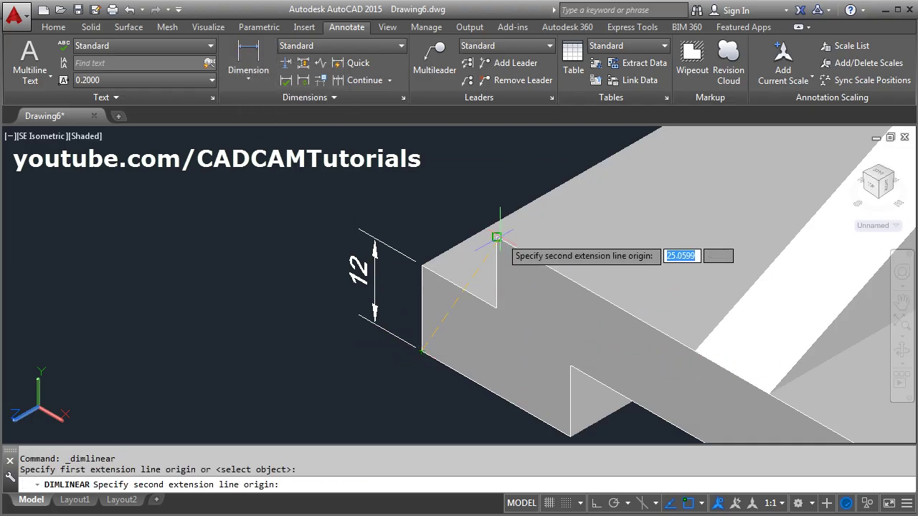
left_click(496, 235)
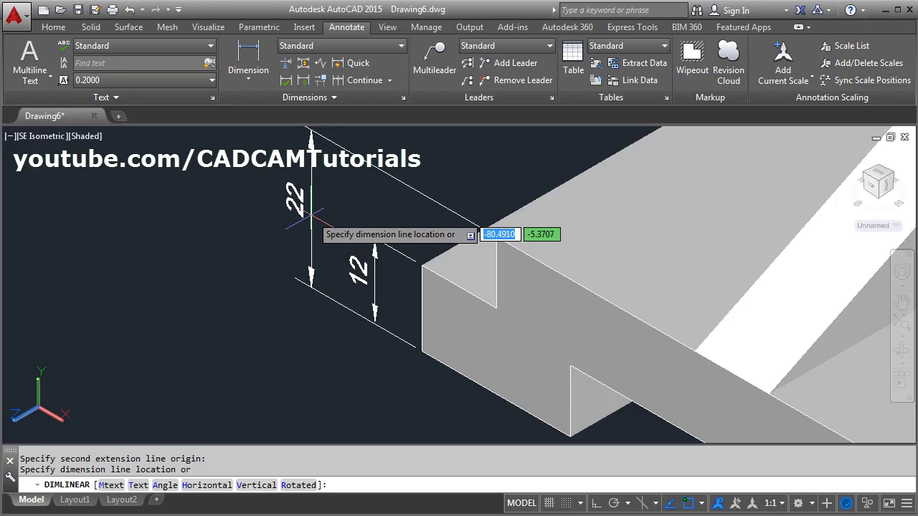
left_click(311, 215)
- Examine the two height dimensions on the base's front face and the bracket as a whole
scroll(269, 228, "down", 2)
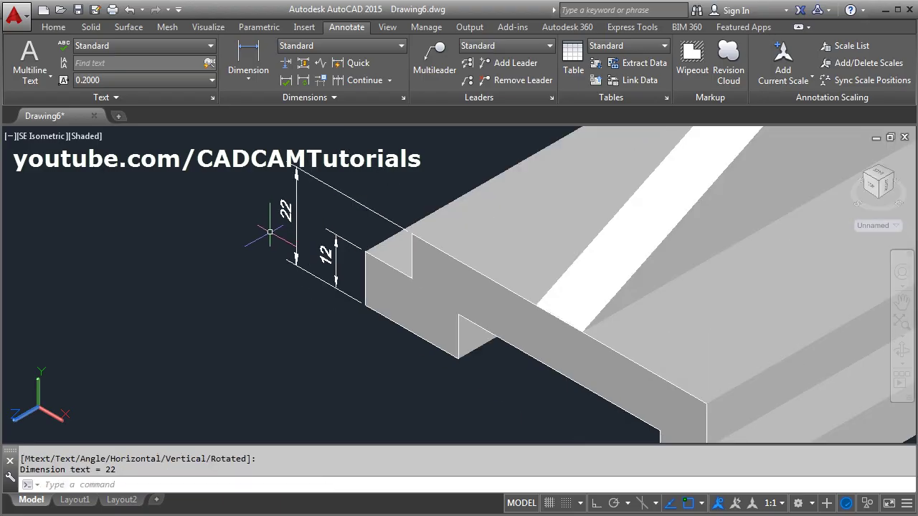
scroll(269, 231, "down", 1)
middle_click_drag(416, 307, 388, 342)
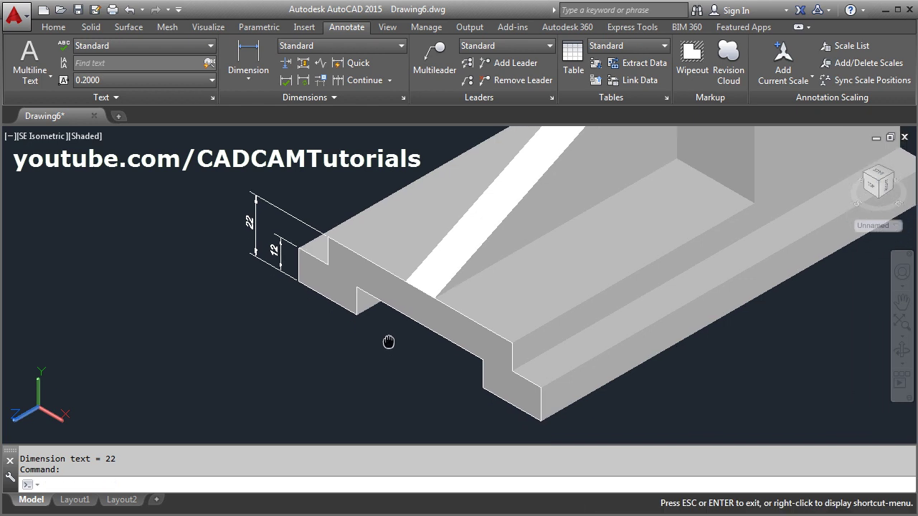
scroll(388, 340, "up", 1)
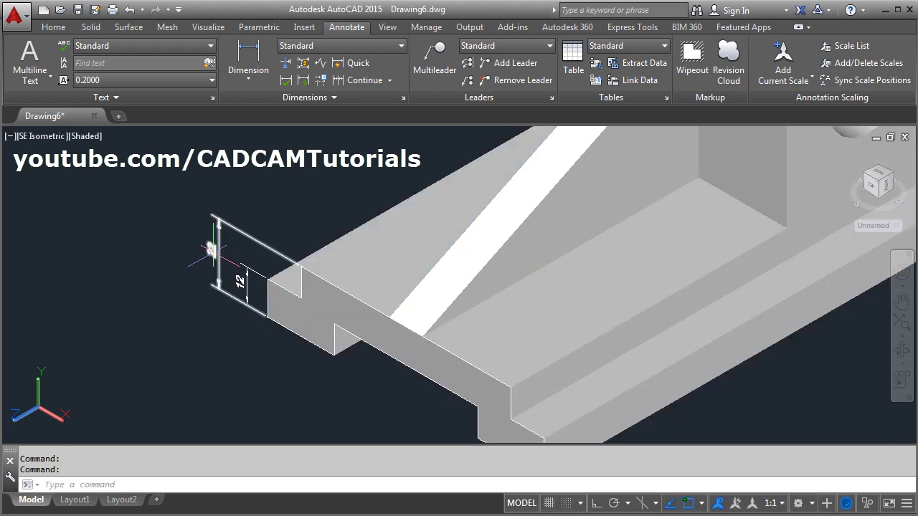
scroll(237, 272, "down", 2)
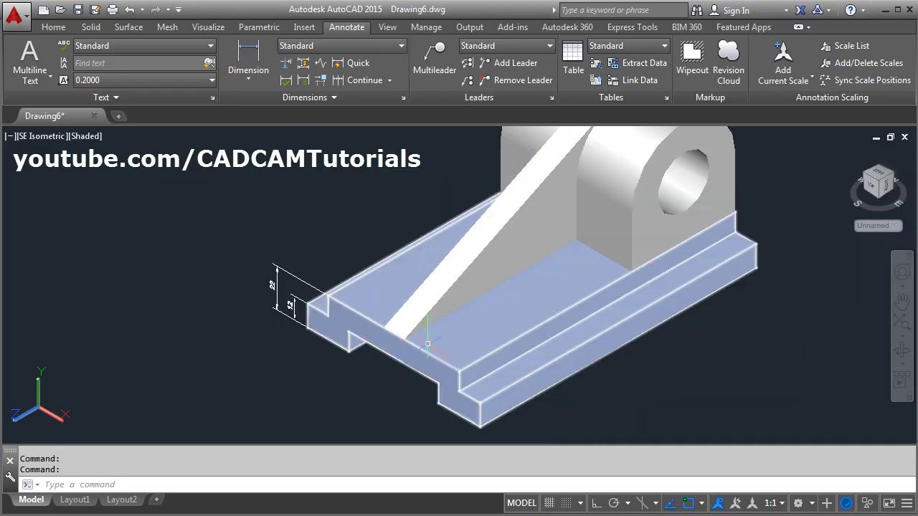
middle_click_drag(352, 396, 298, 411)
key("Escape")
scroll(354, 348, "down", 1)
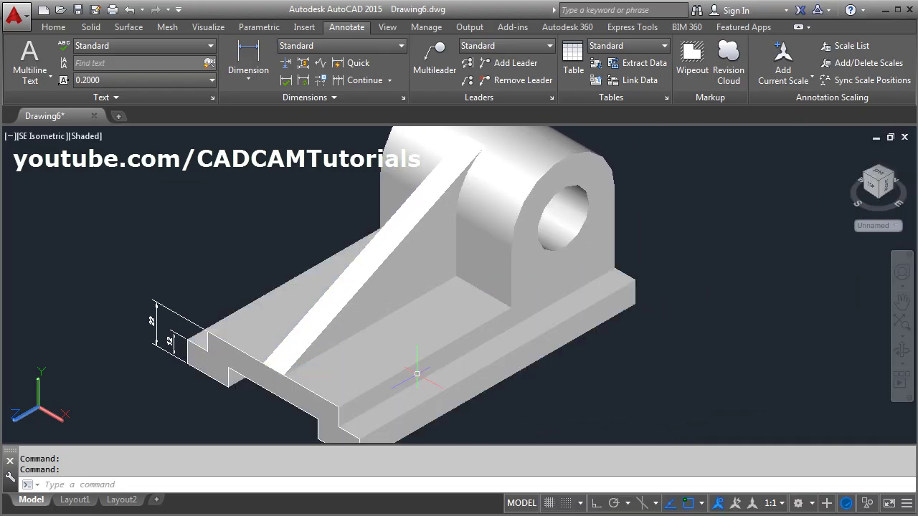
scroll(420, 369, "down", 1)
middle_click_drag(420, 369, 364, 369)
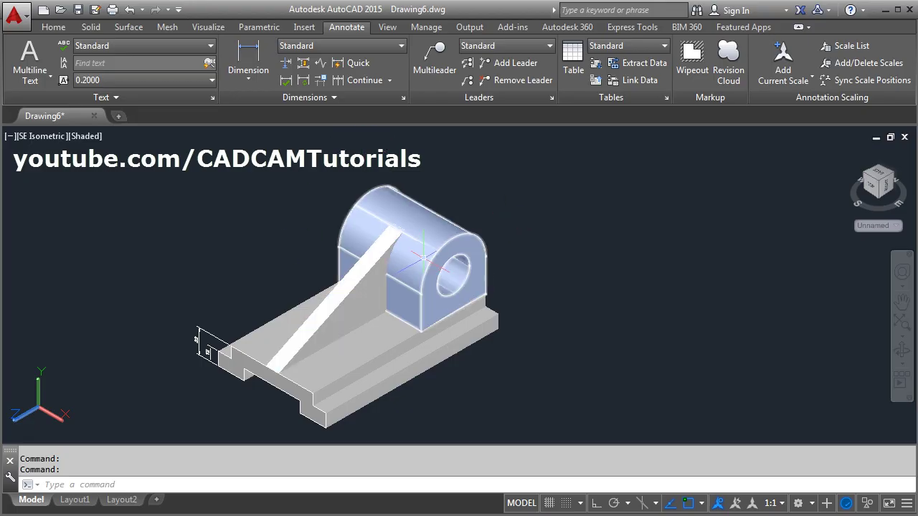
- Move the cylindrical support and the triangular rib together off the base into the empty space beside it
type("m")
key("Return")
left_click(444, 244)
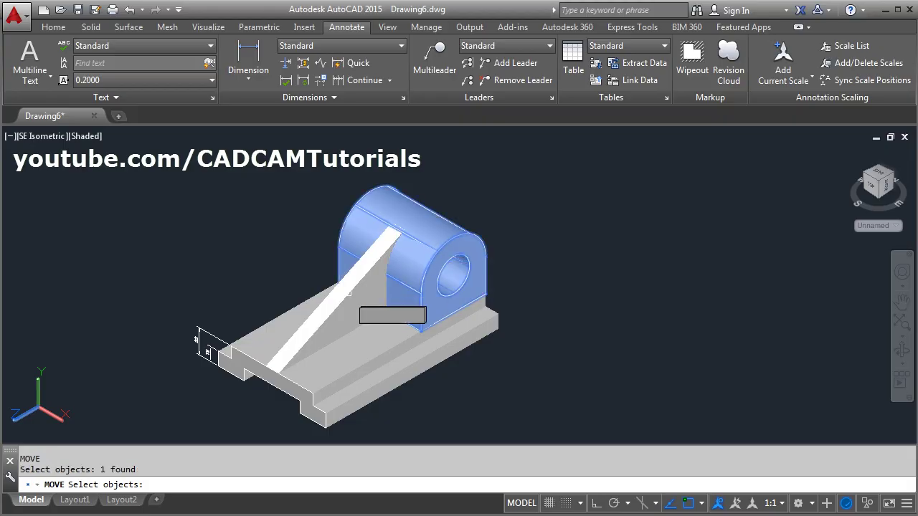
left_click(347, 294)
key("Return")
left_click(374, 284)
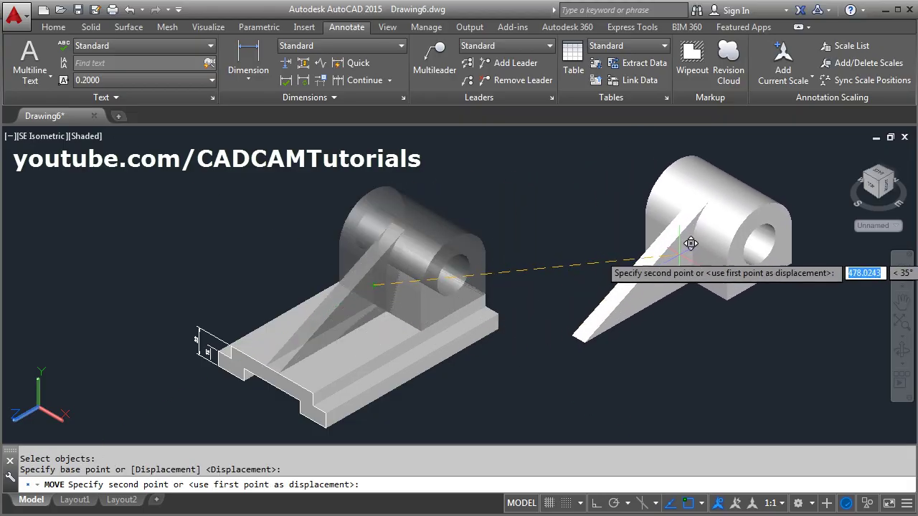
left_click(683, 253)
- Raise the base's top face by 2 using Presspull
scroll(344, 353, "up", 3)
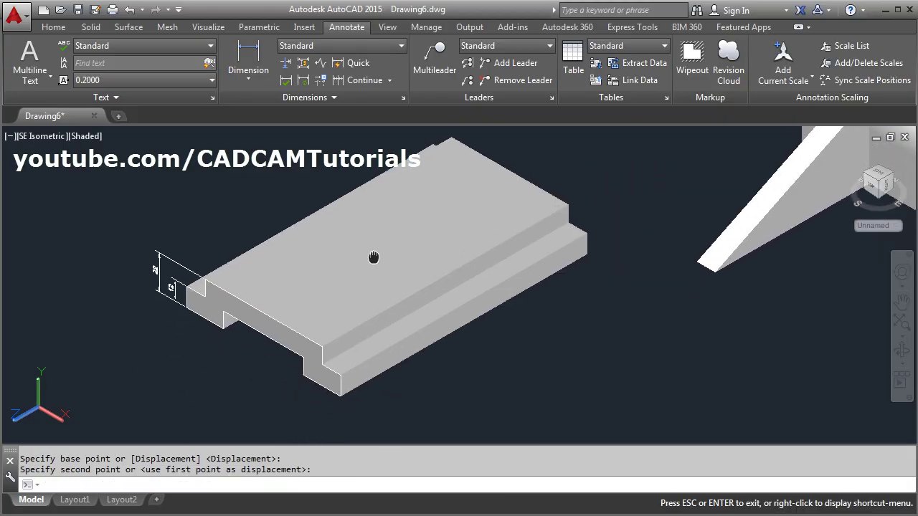
left_click(54, 29)
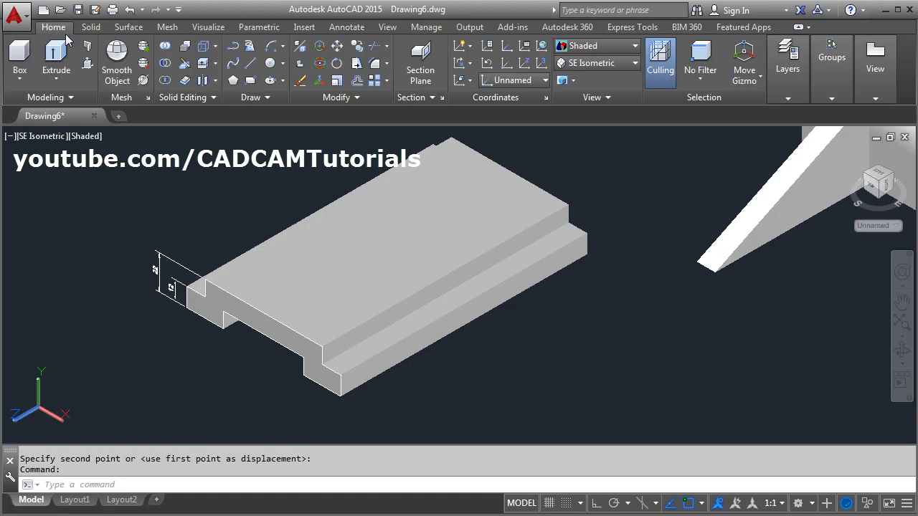
left_click(86, 64)
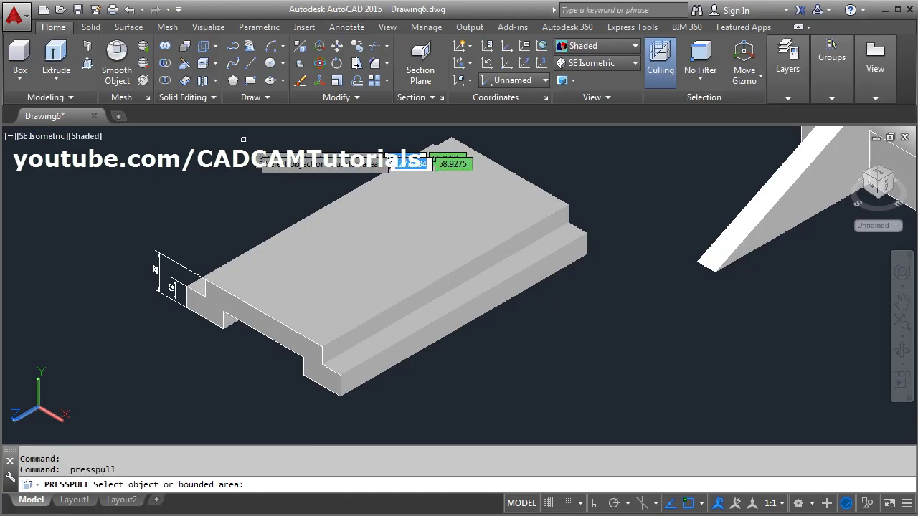
left_click(303, 290)
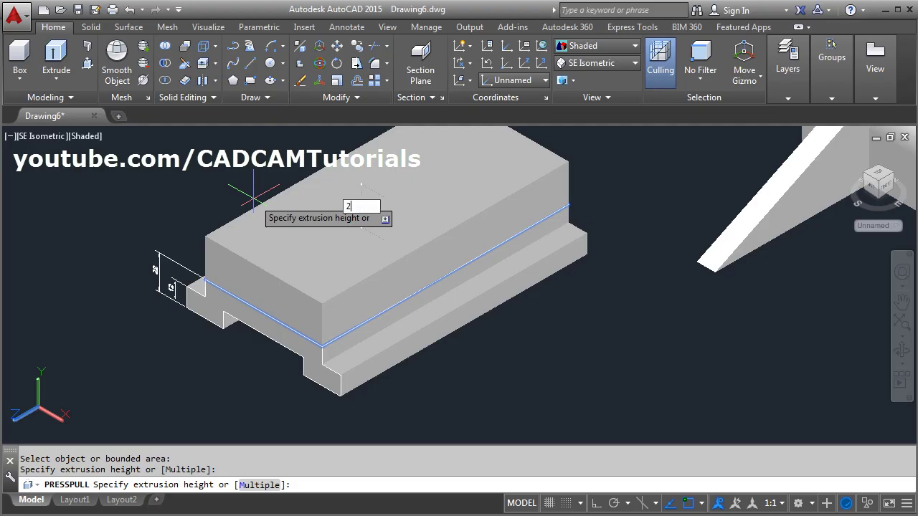
key("Return")
key("Escape")
- Examine the base's raised top face, the outline on its front face and the overall height dimension
scroll(182, 284, "up", 5)
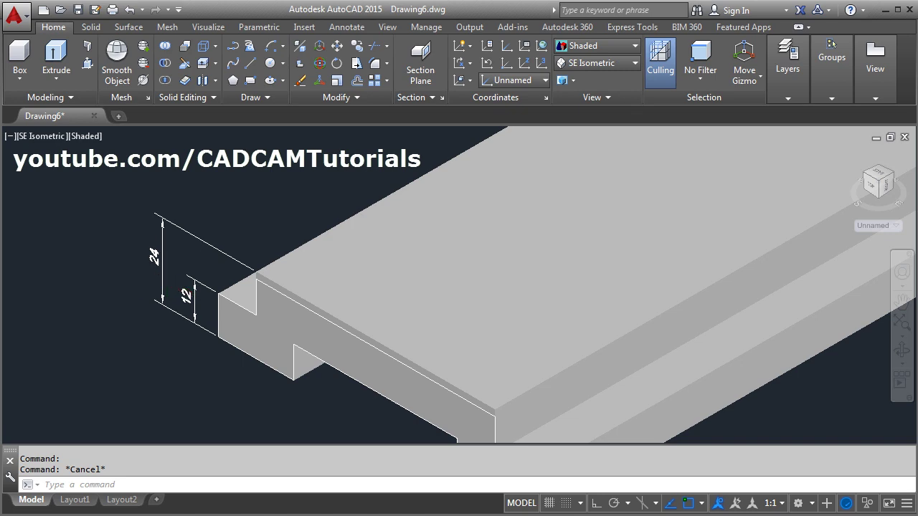
scroll(175, 285, "down", 3)
scroll(300, 362, "up", 2)
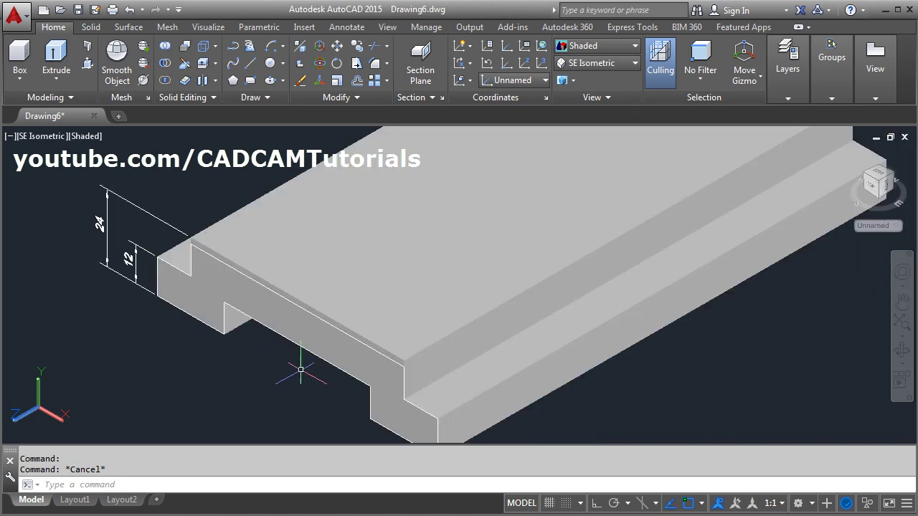
scroll(301, 369, "down", 1)
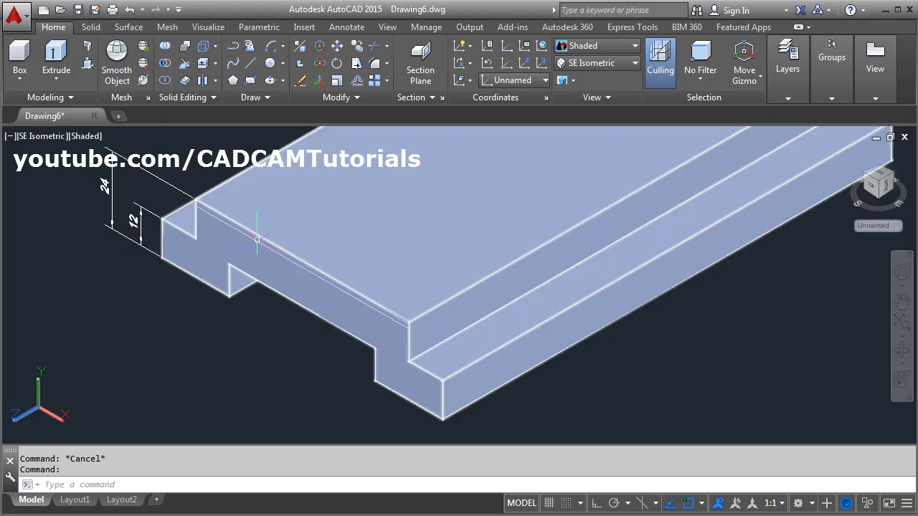
middle_click_drag(236, 280, 289, 320, "shift")
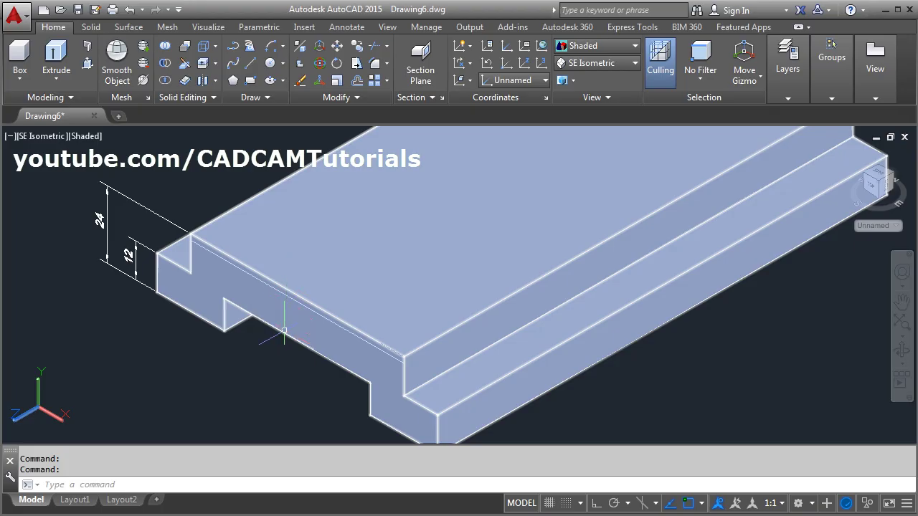
scroll(233, 245, "down", 3)
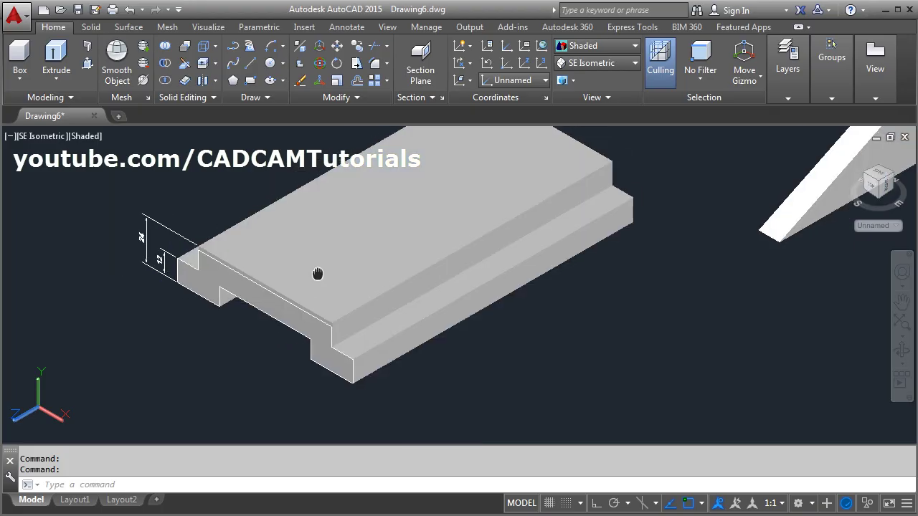
scroll(266, 304, "down", 2)
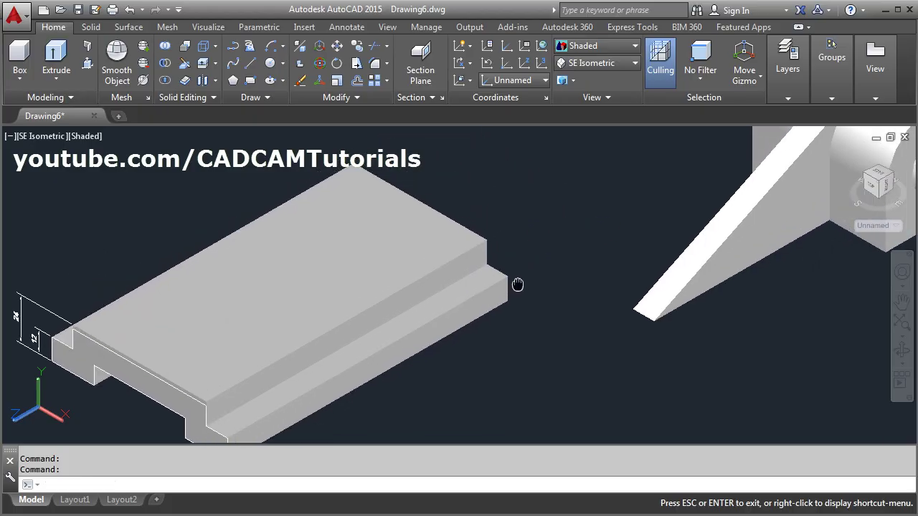
middle_click_drag(519, 285, 665, 332)
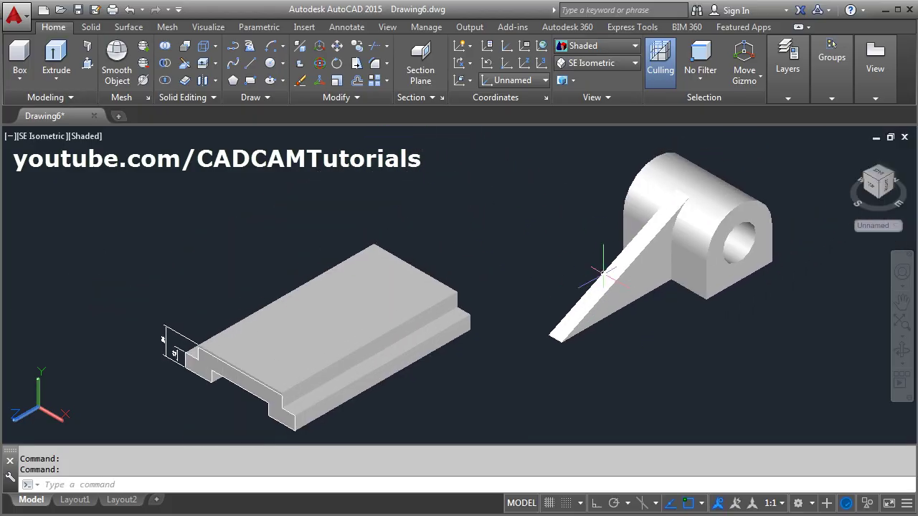
- Move the support and rib back onto the base, snapping the support's outer lower corner to the base's rear top corner
type("m")
key("Return")
left_click(662, 286)
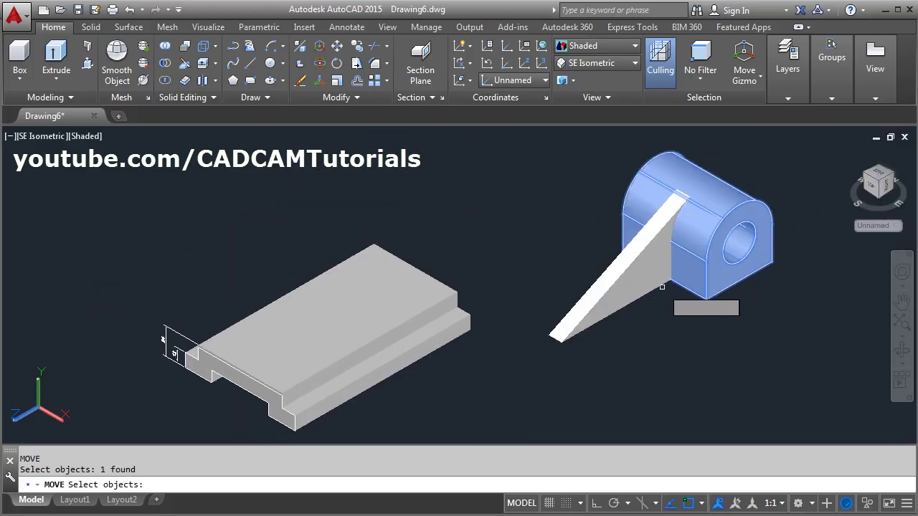
left_click(628, 285)
key("Return")
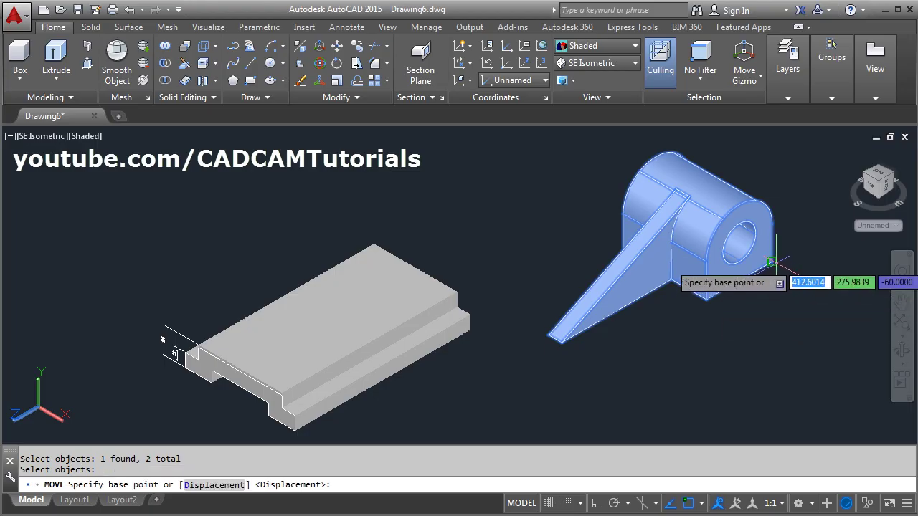
left_click(772, 262)
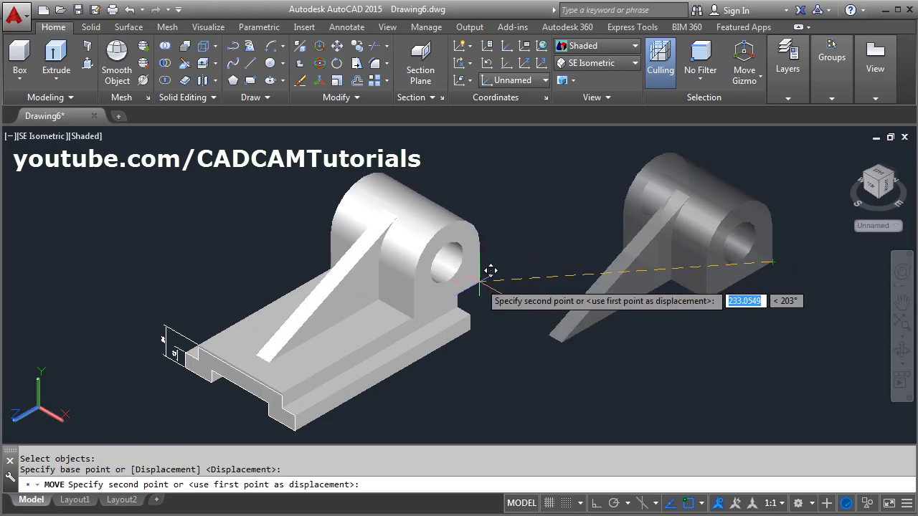
left_click(456, 292)
- Erase the leftover profile outline from the base's front face
scroll(400, 361, "up", 6)
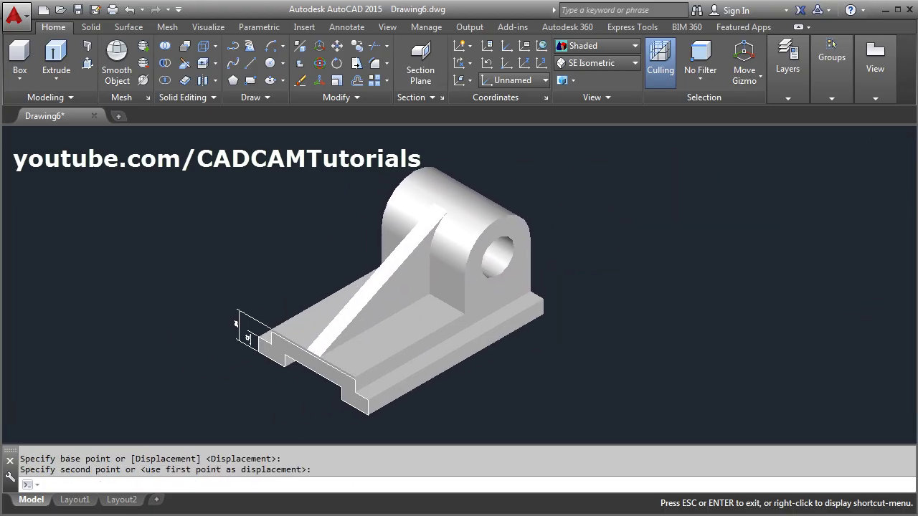
scroll(292, 325, "up", 2)
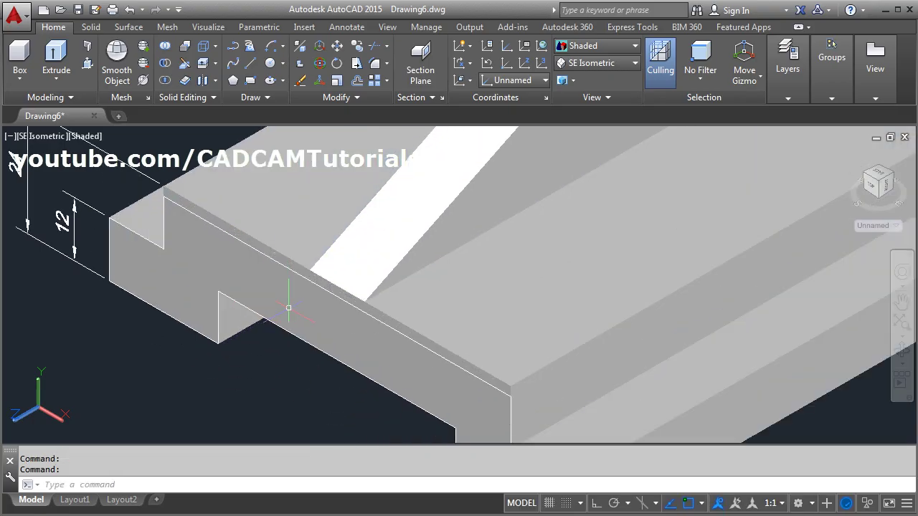
type("E")
key("Return")
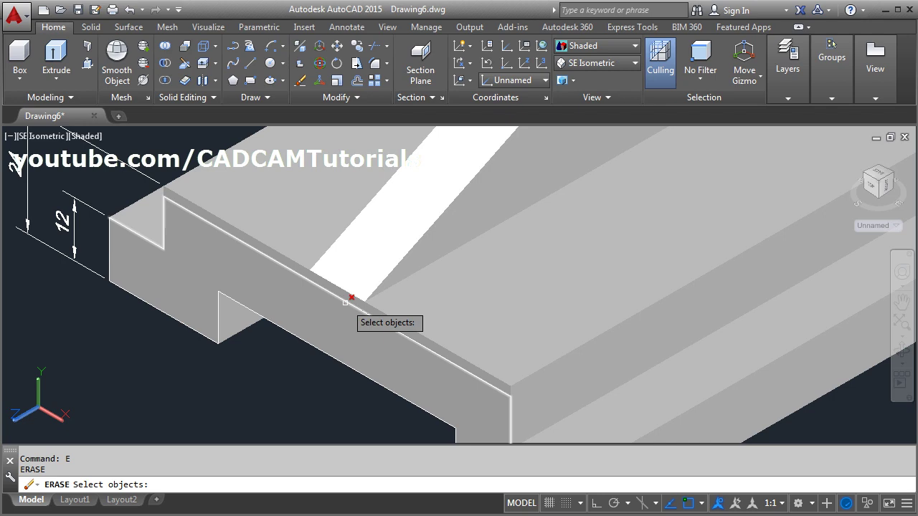
left_click(345, 302)
scroll(268, 334, "down", 4)
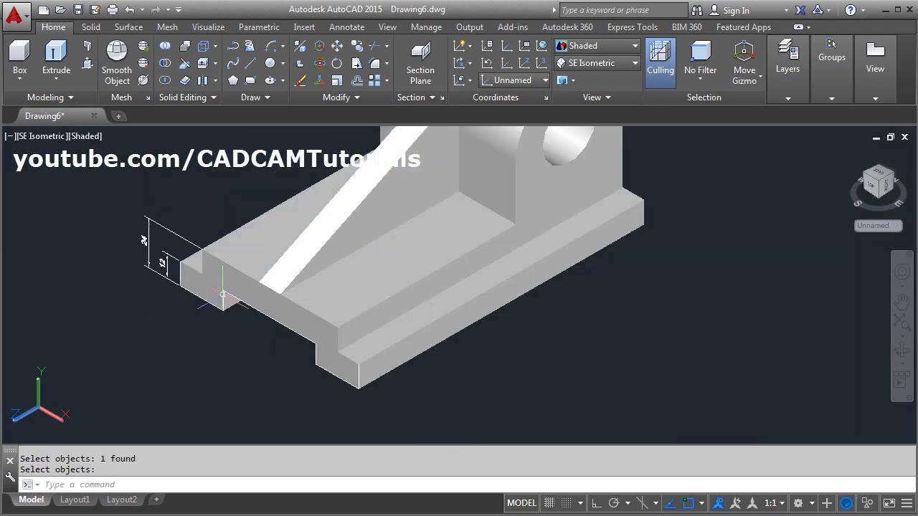